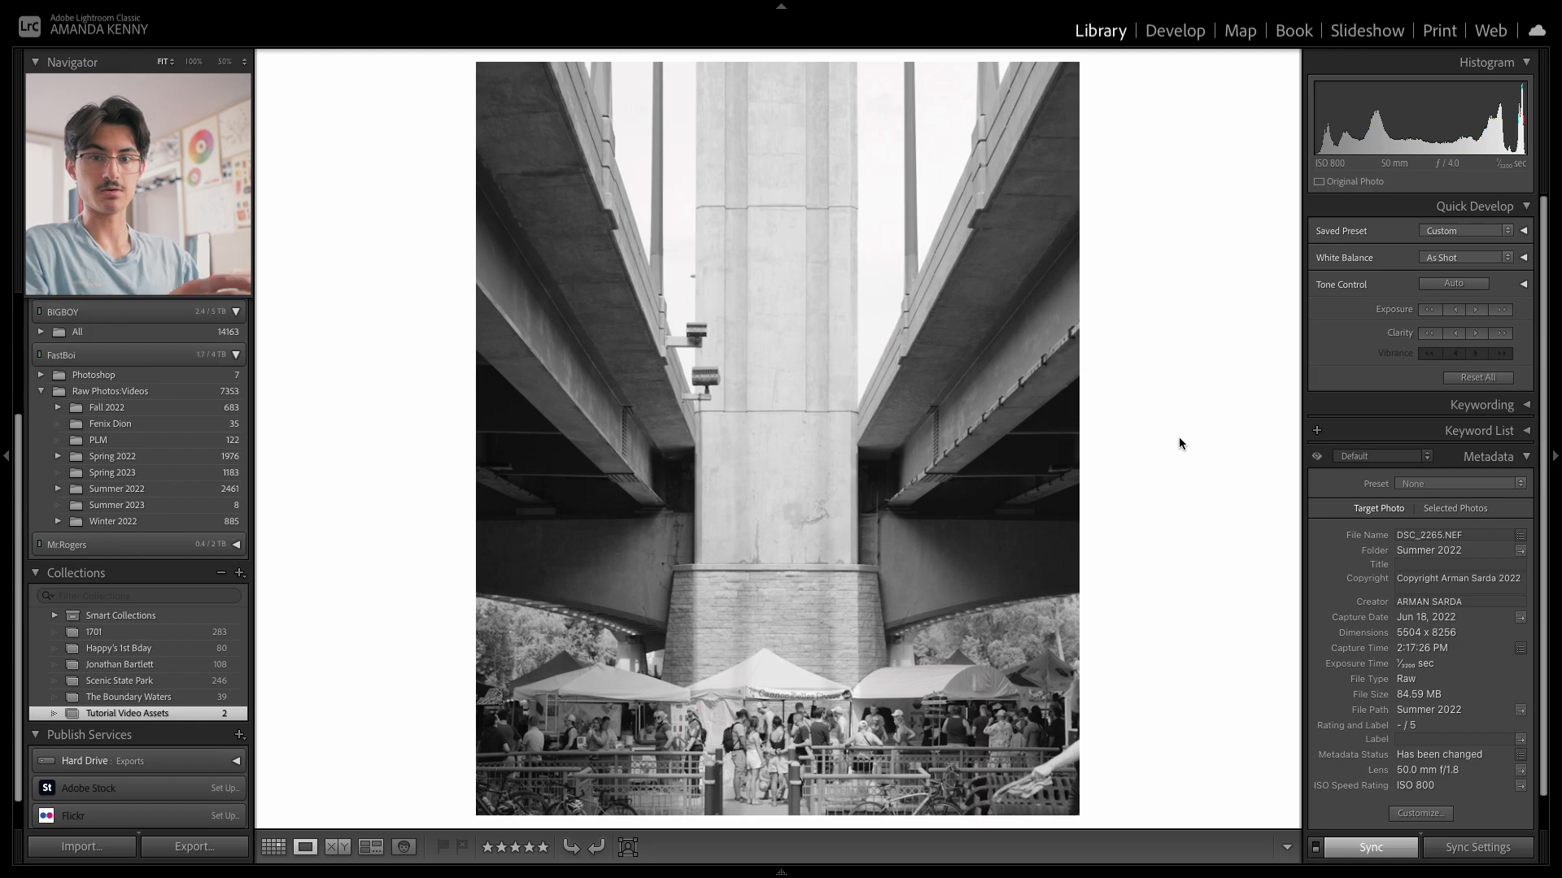
Compare the two photos in the collection and open the black-and-white bridge photo in Adobe Photoshop 2023 for editing
{"action": "key", "text": "Right"}
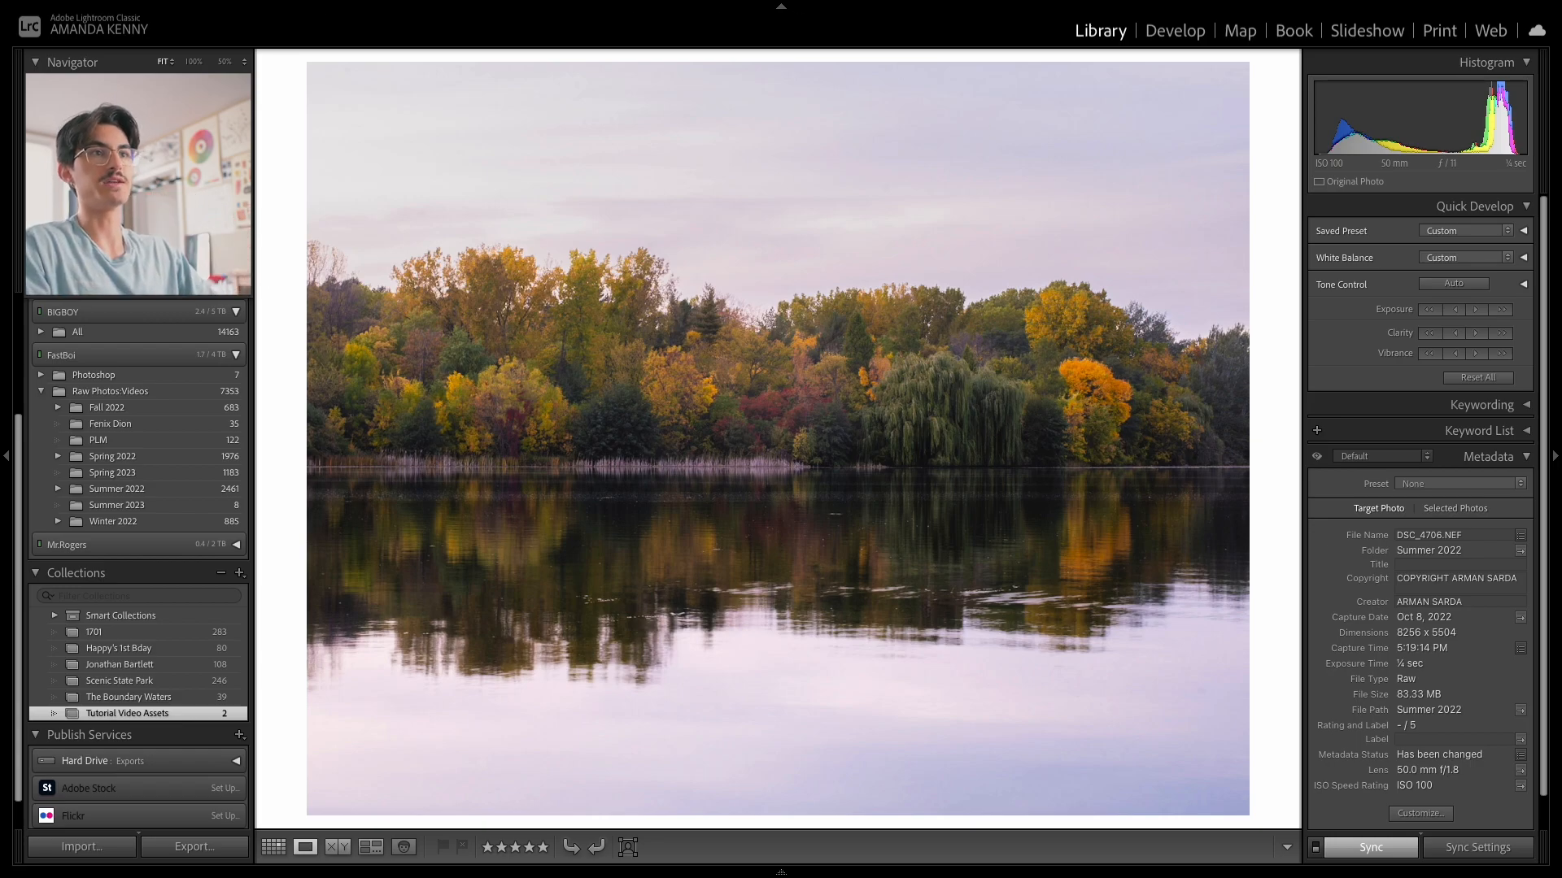
{"action": "key", "text": "Right"}
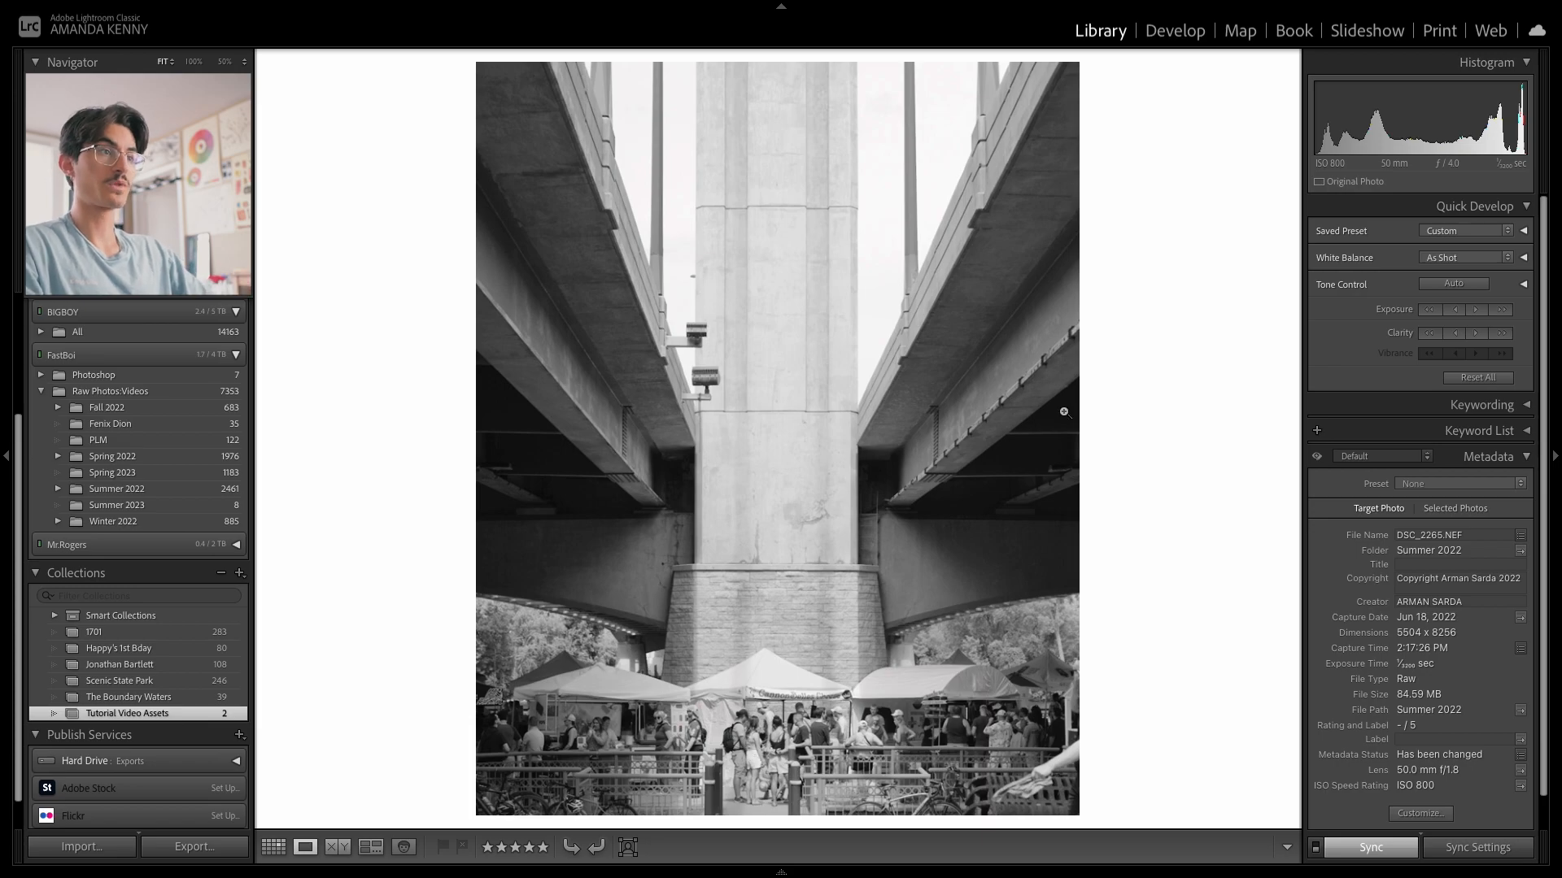
{"action": "right_click", "coordinate": [785, 448]}
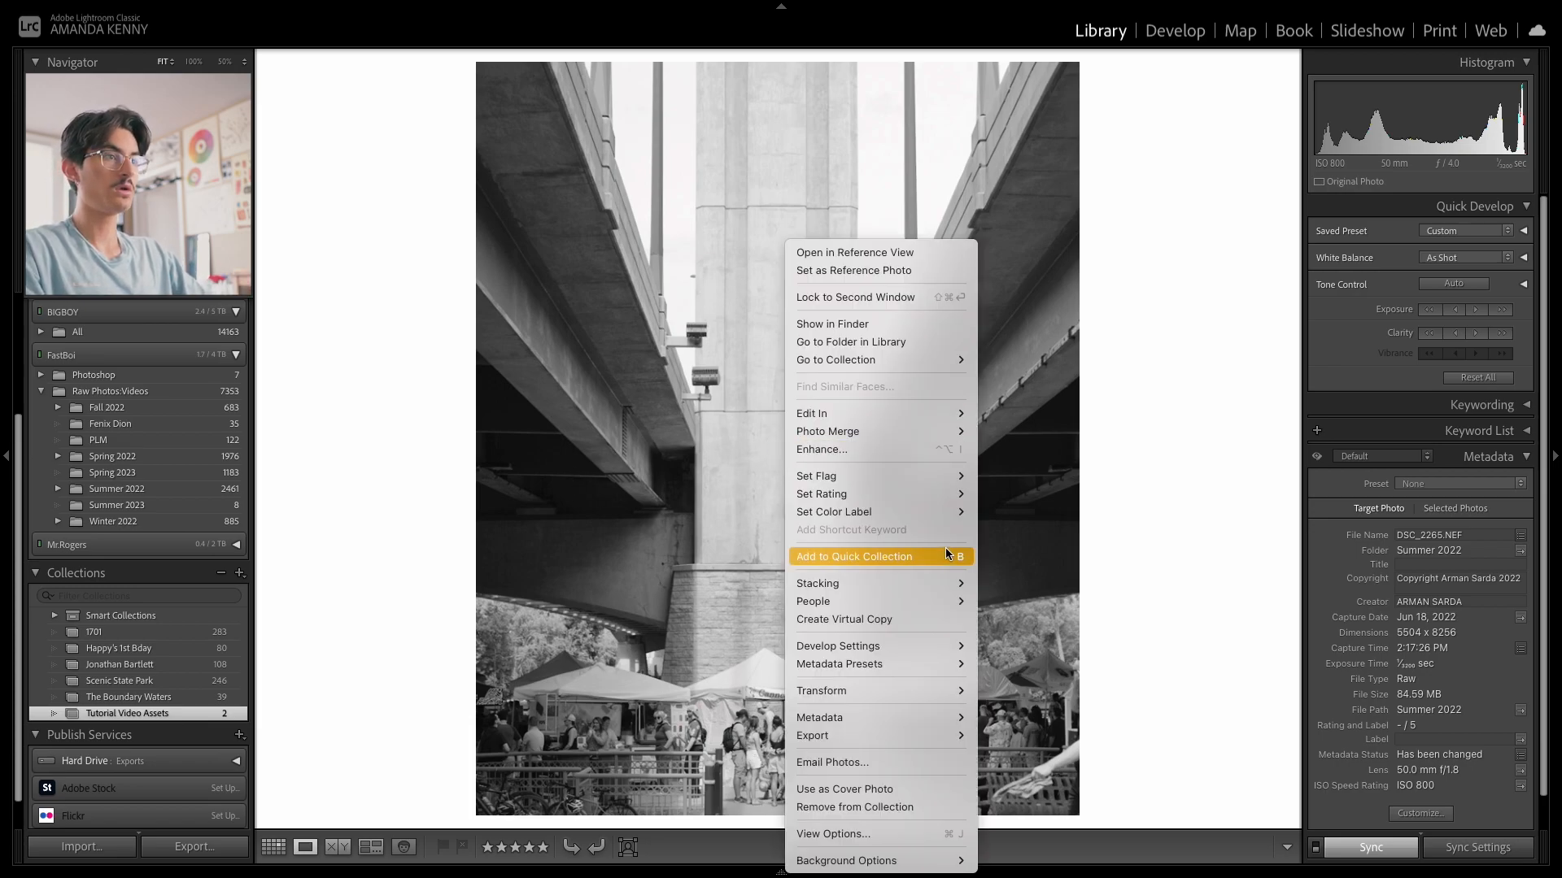
{"action": "mouse_move", "coordinate": [838, 417]}
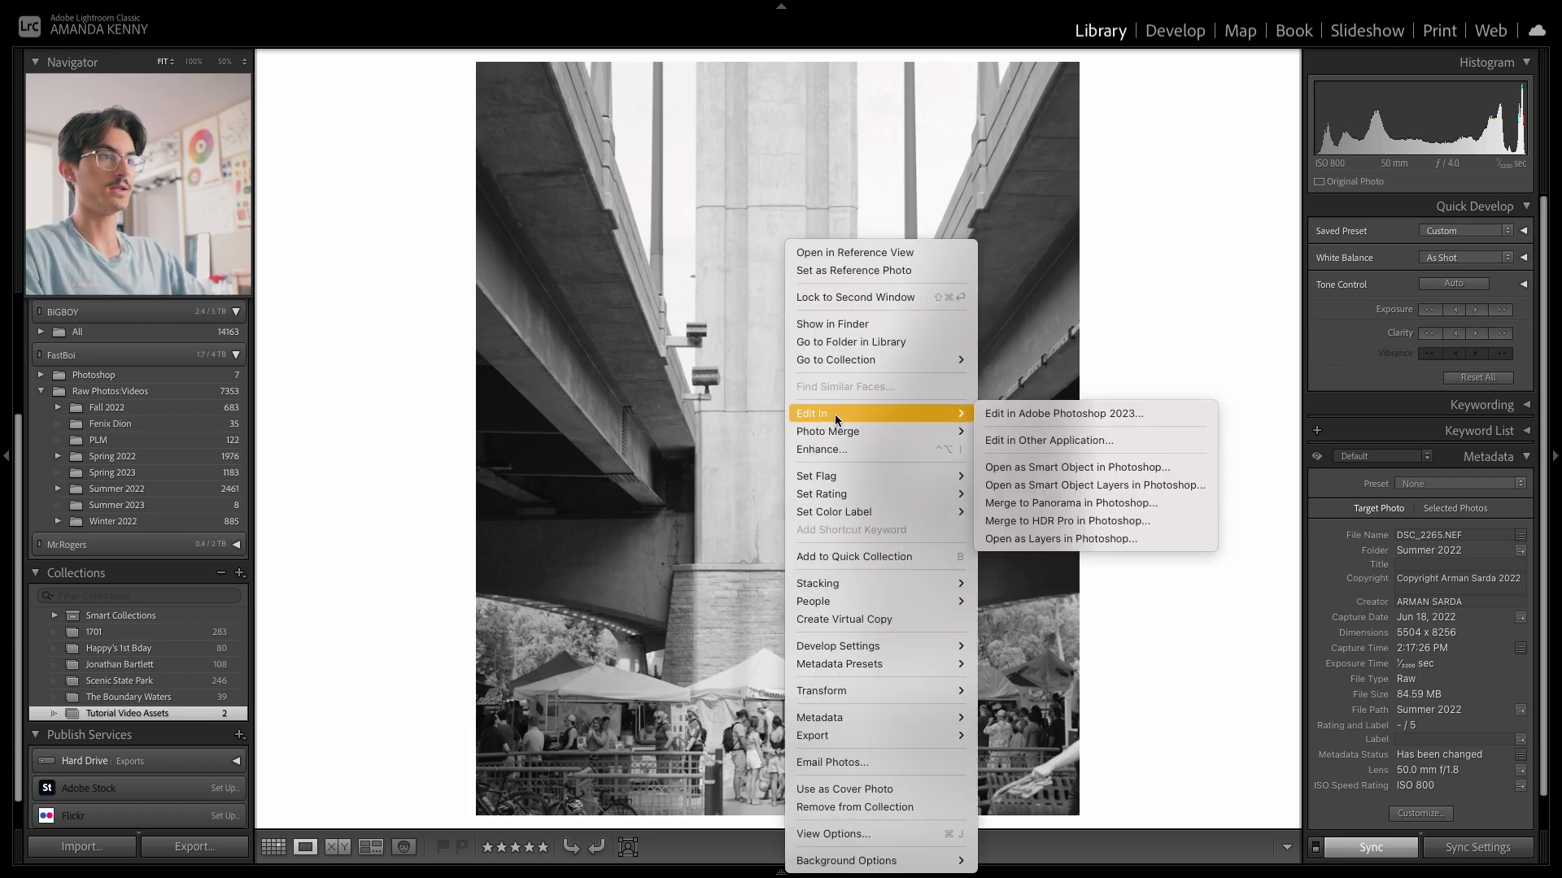
{"action": "left_click", "coordinate": [1093, 416]}
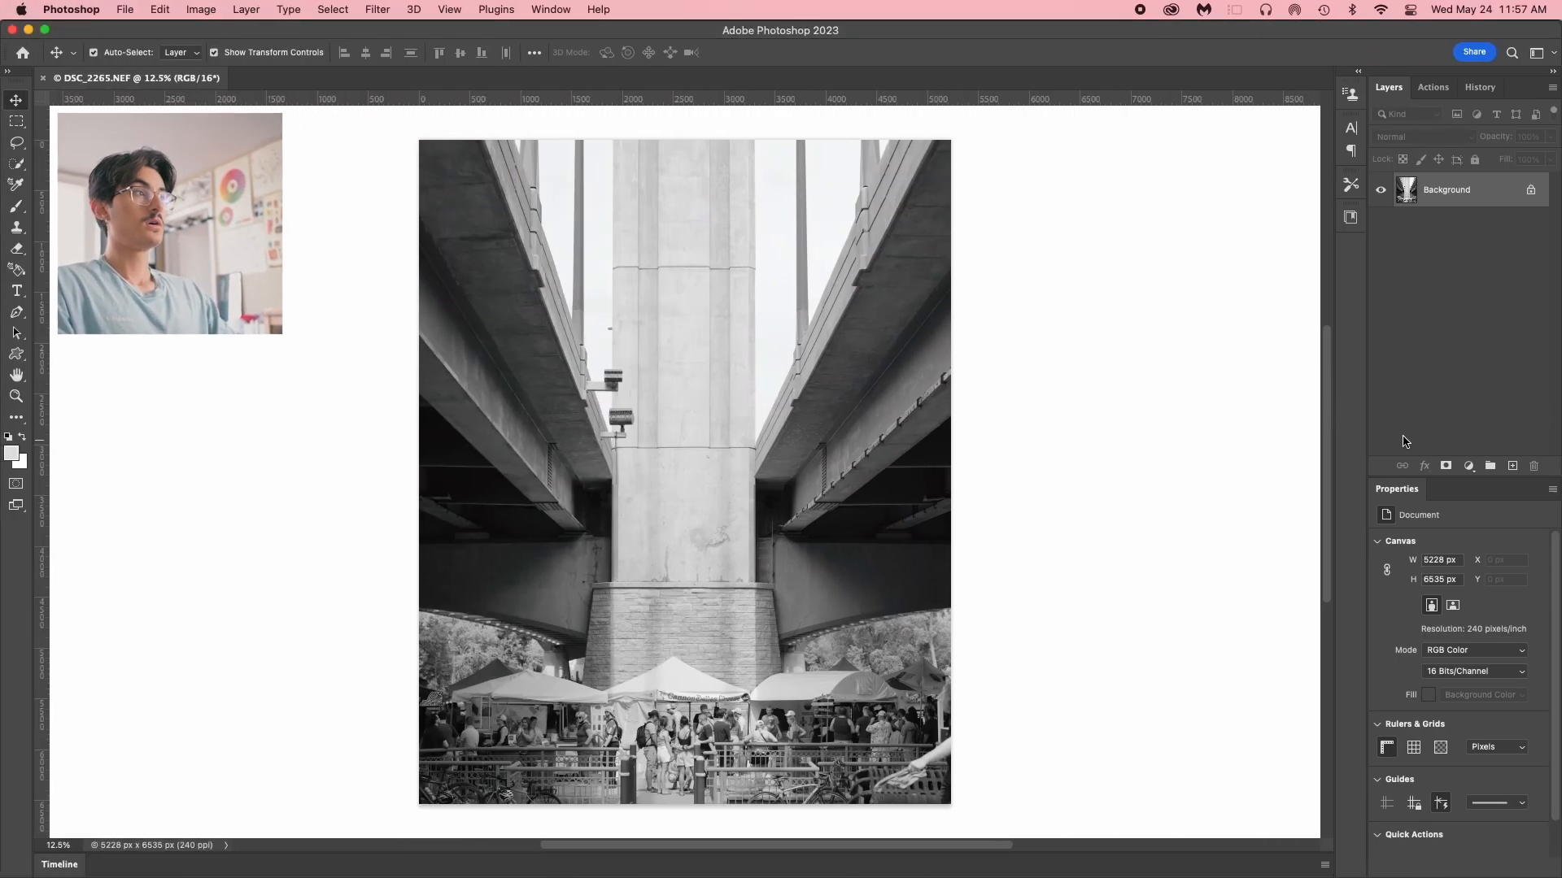
Unlock the background layer, duplicate it and make the copy the active layer
{"action": "left_click", "coordinate": [1530, 190]}
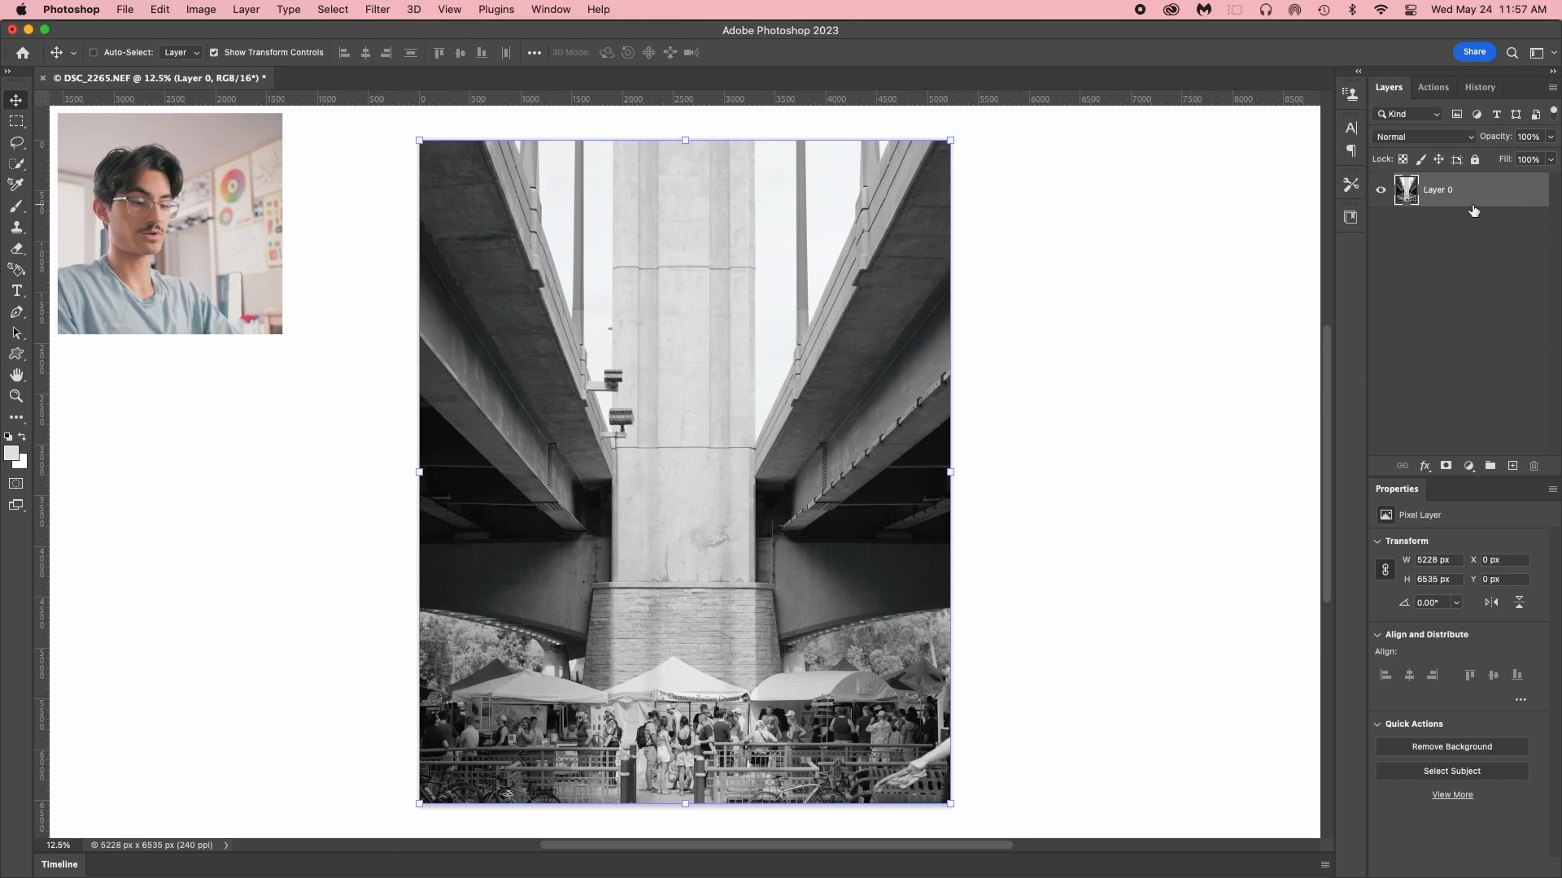
{"action": "key", "text": "super+j"}
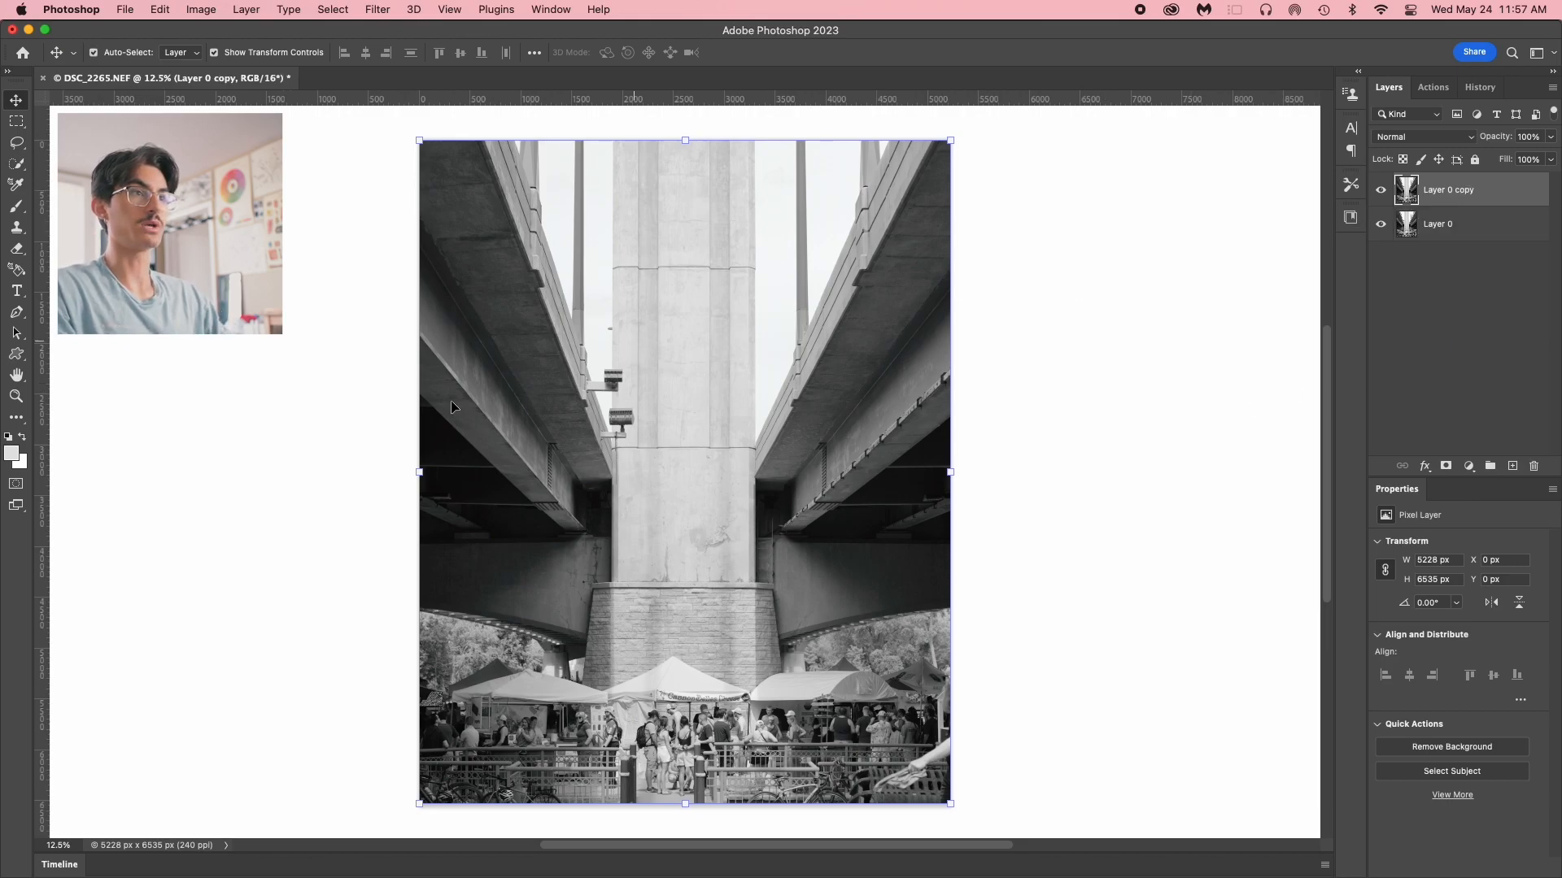
{"action": "left_click", "coordinate": [1005, 481]}
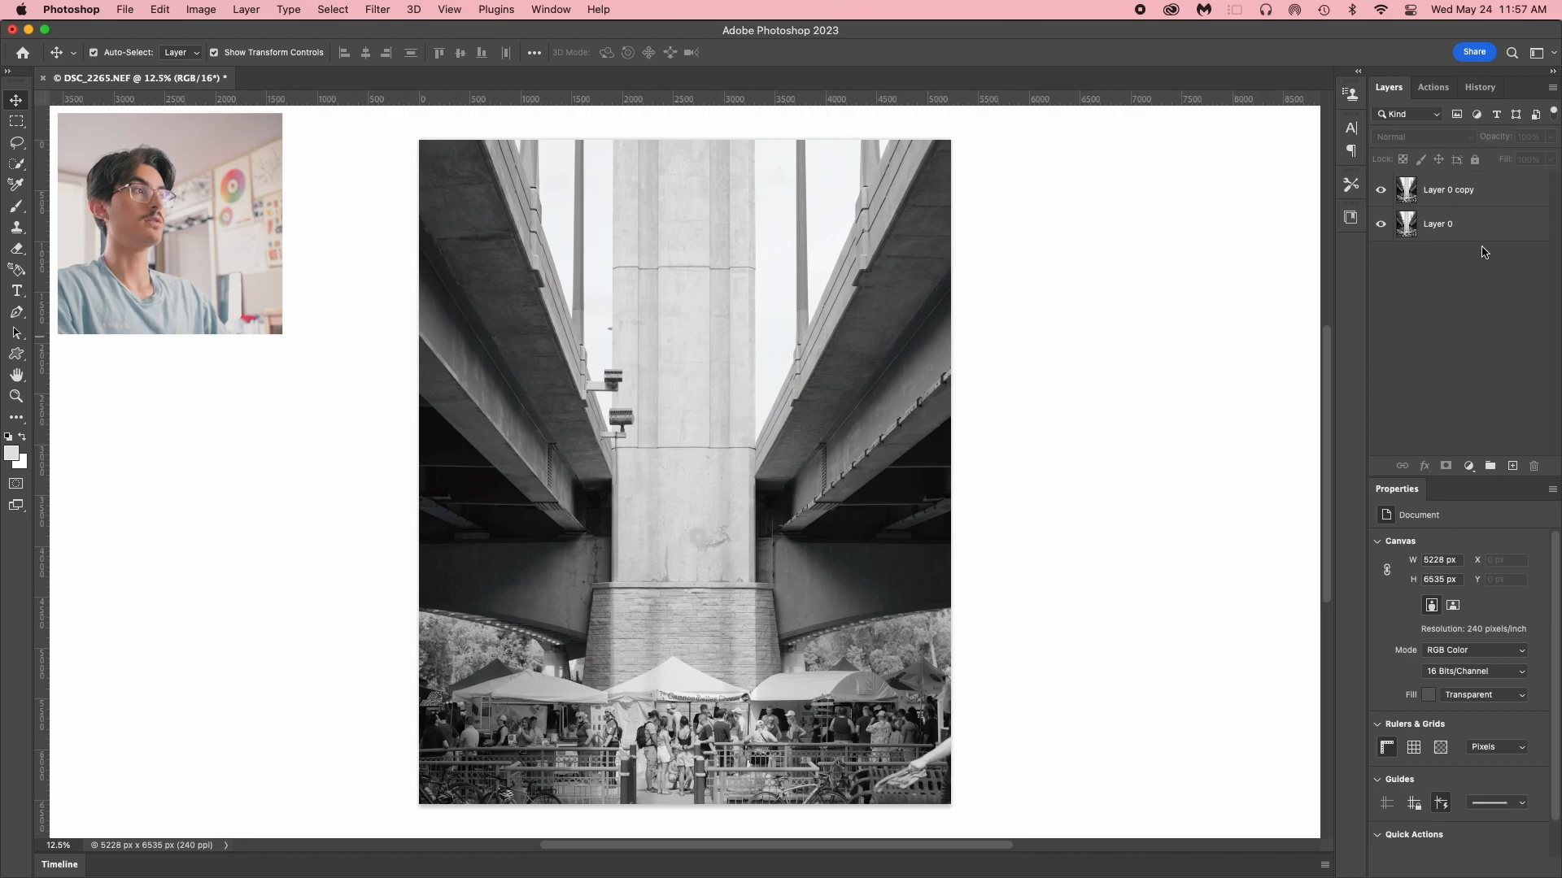
{"action": "left_click", "coordinate": [1462, 191]}
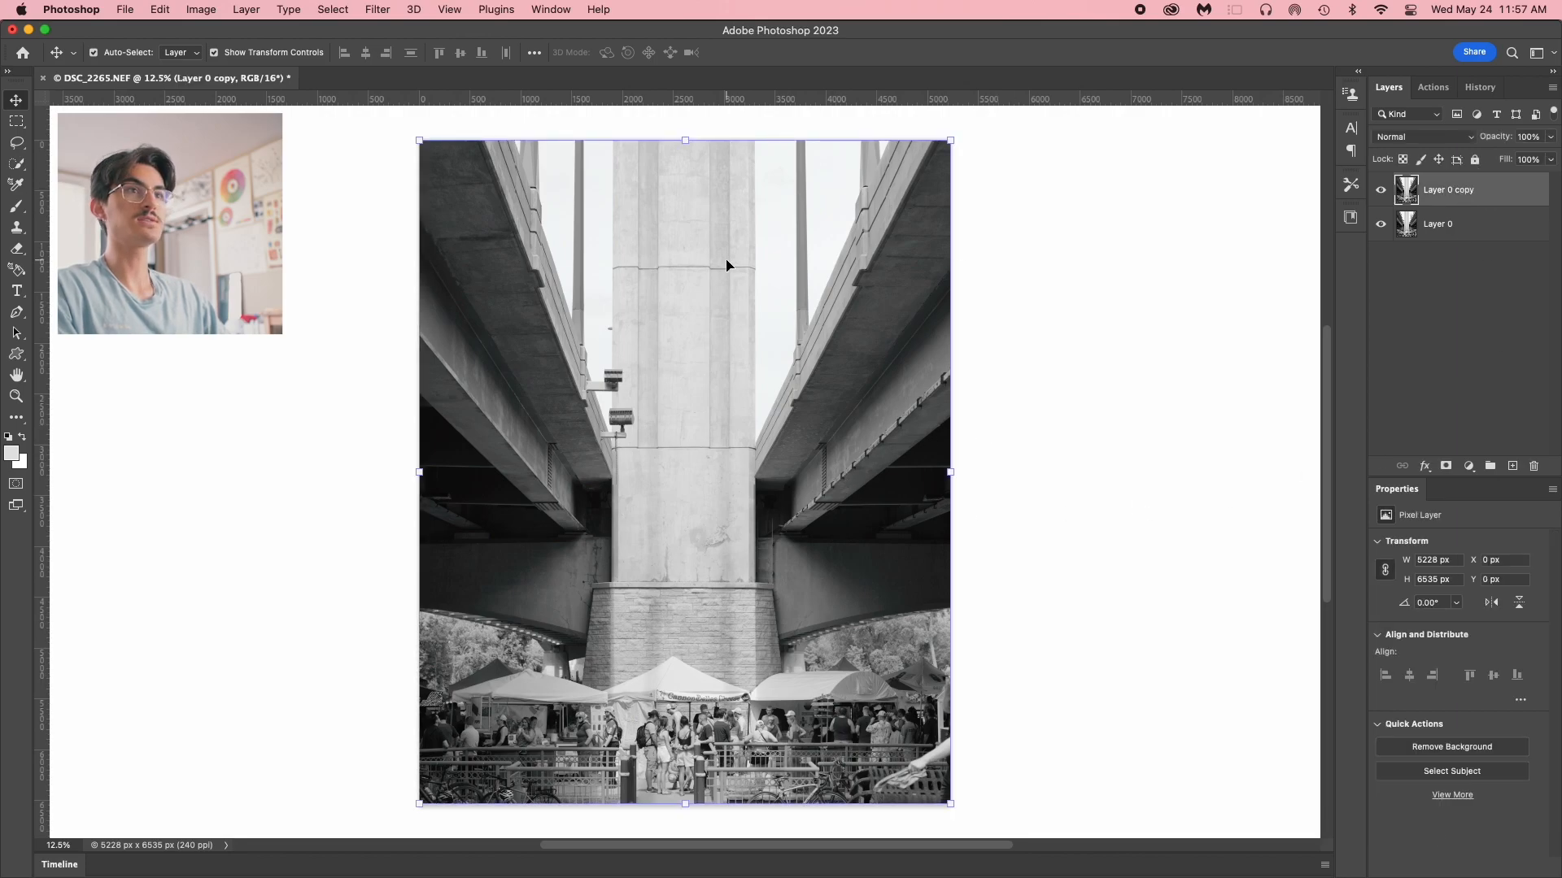
Select the bright sky with Color Range, sampling it at a fuzziness of 21, and copy the selection to a new layer
{"action": "left_click", "coordinate": [334, 10]}
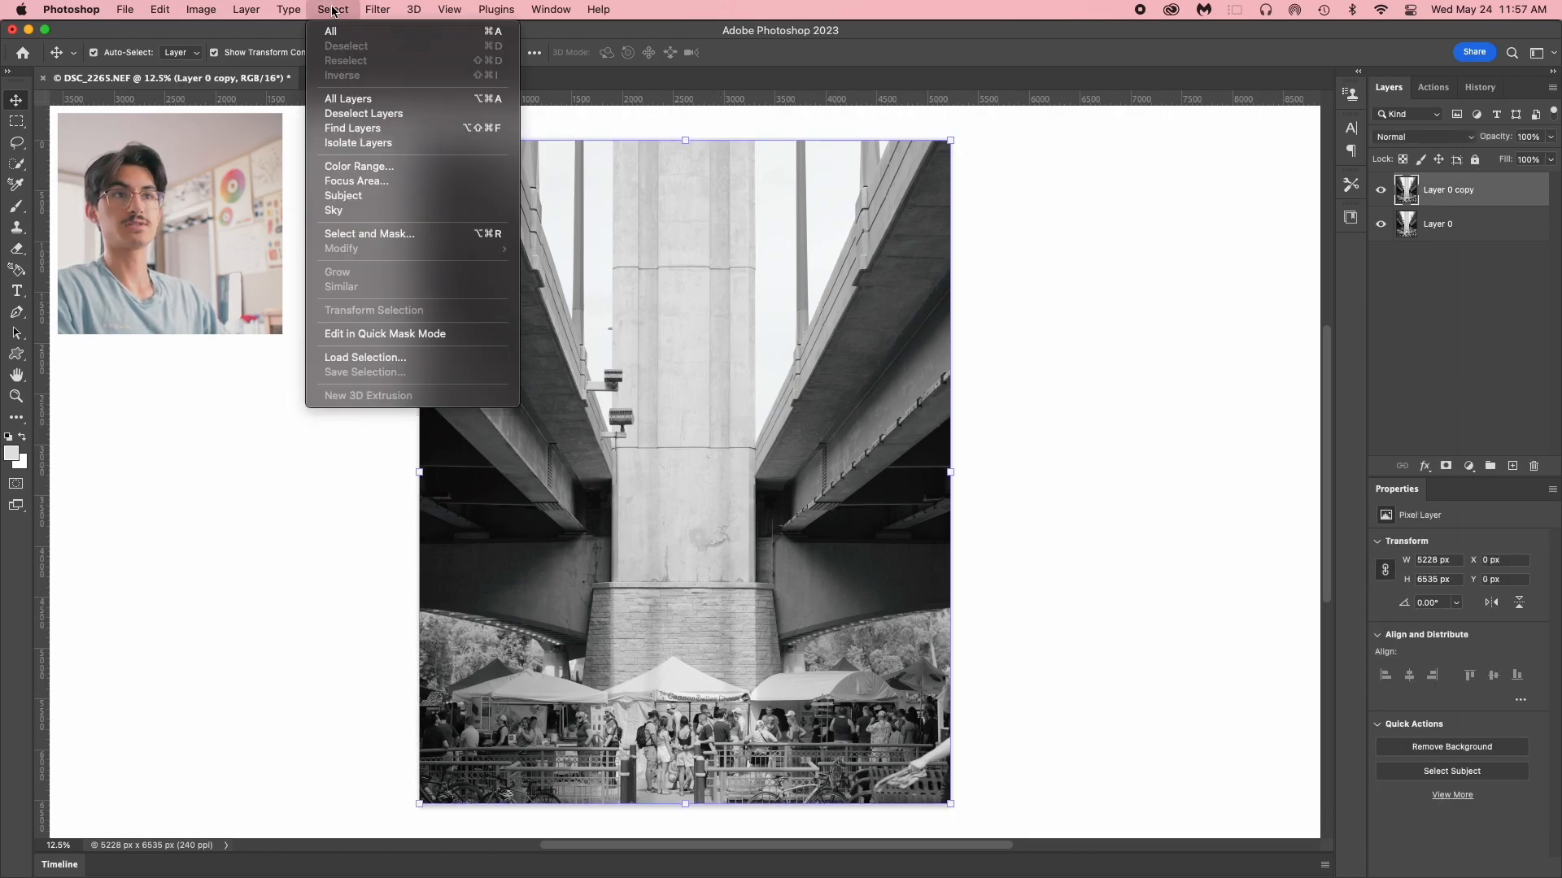
{"action": "left_click", "coordinate": [364, 166]}
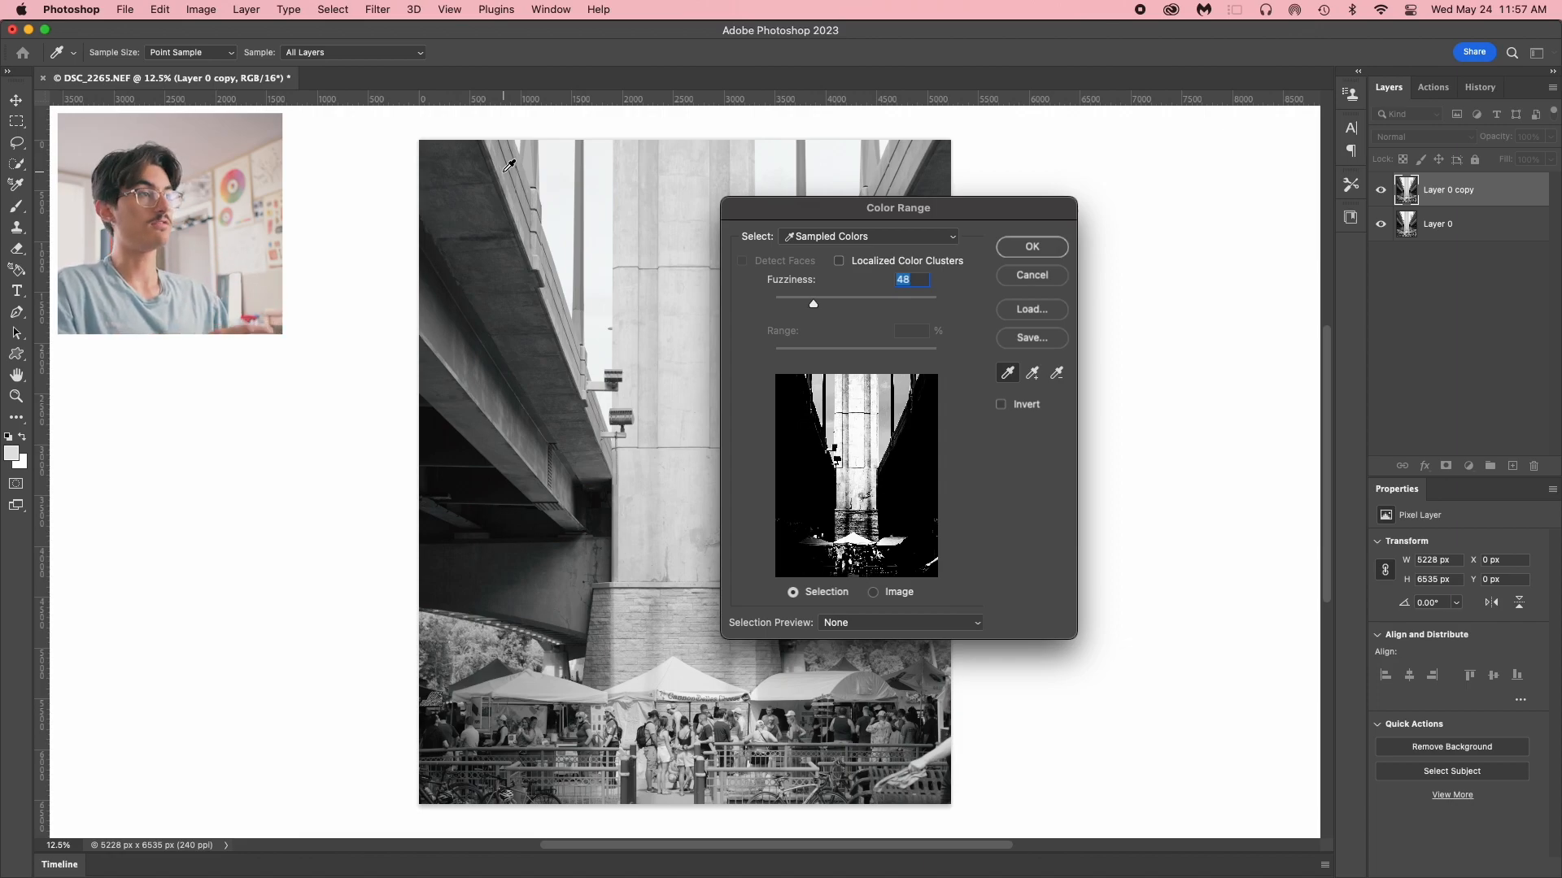
{"action": "left_click_drag", "start_coordinate": [814, 304], "coordinate": [802, 305]}
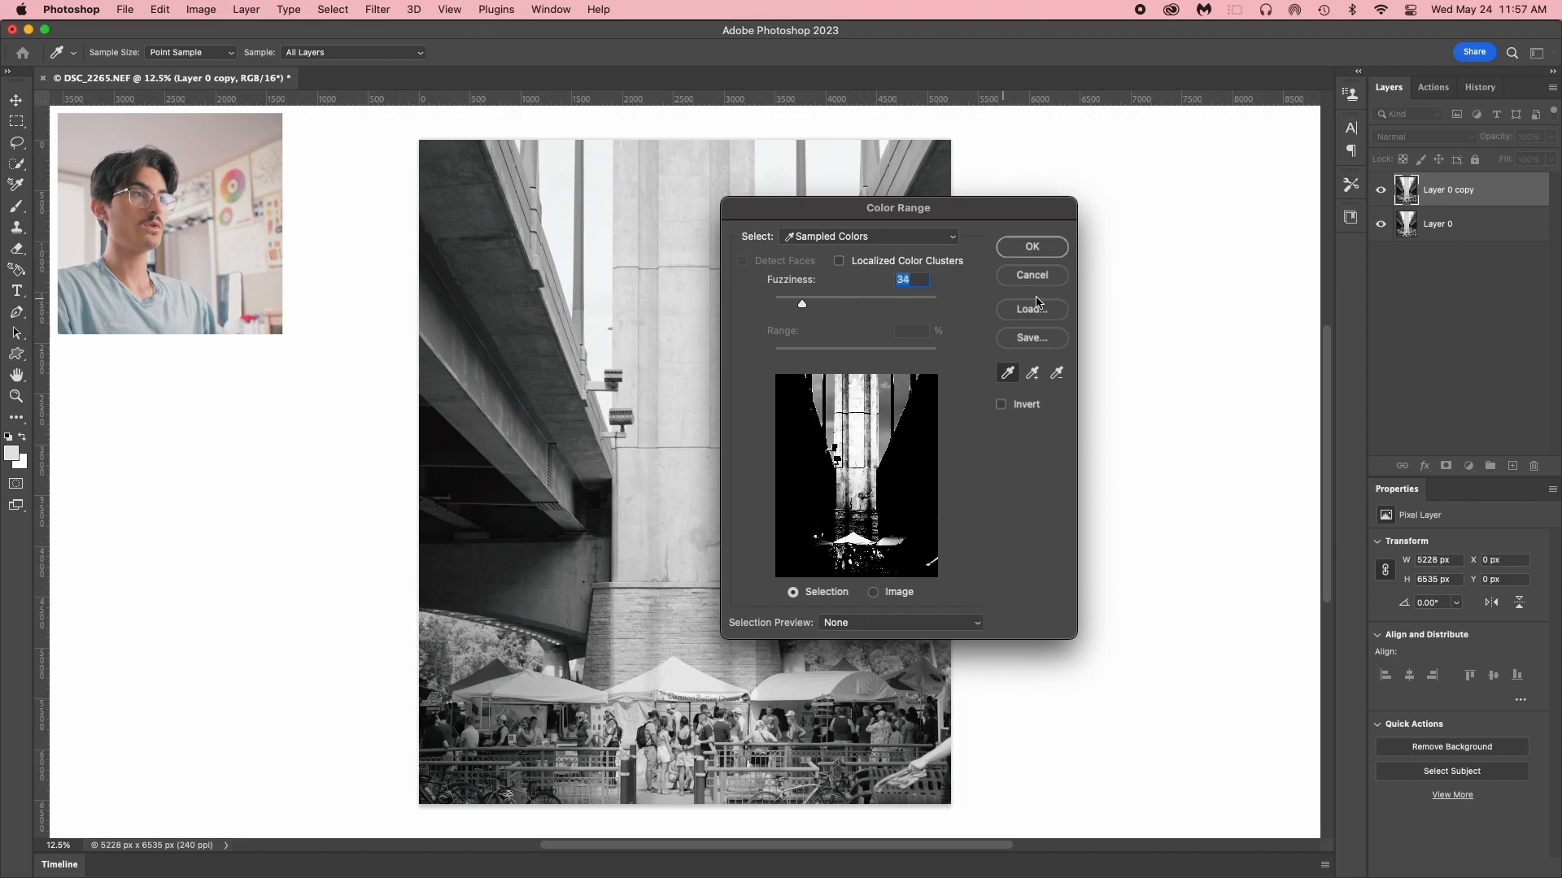
{"action": "left_click_drag", "start_coordinate": [967, 217], "coordinate": [512, 300]}
{"action": "left_click", "coordinate": [785, 198]}
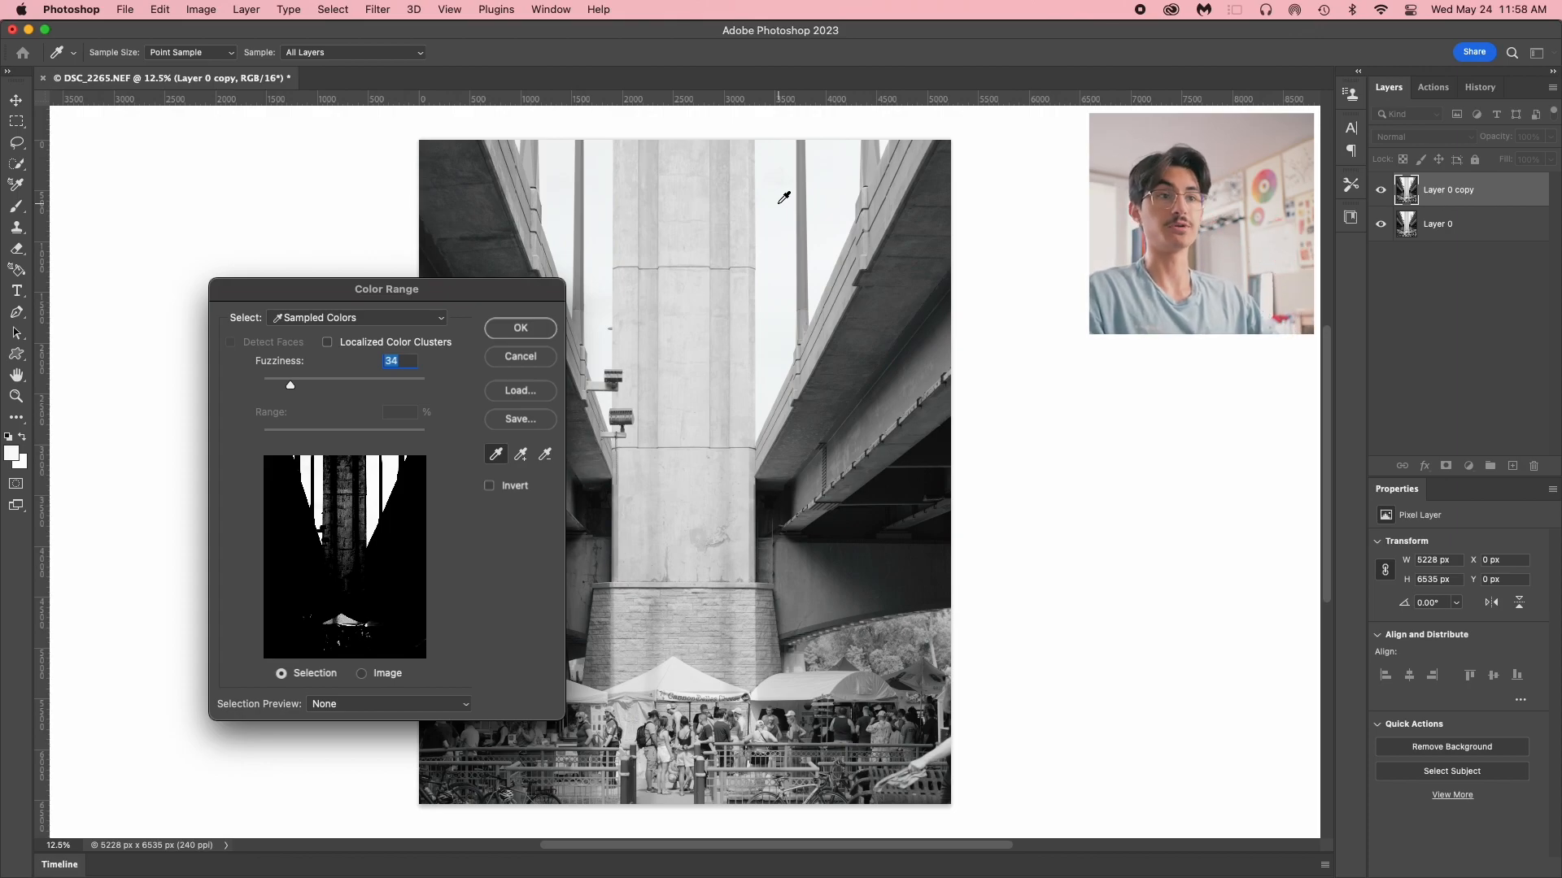
{"action": "left_click_drag", "start_coordinate": [290, 386], "coordinate": [282, 384]}
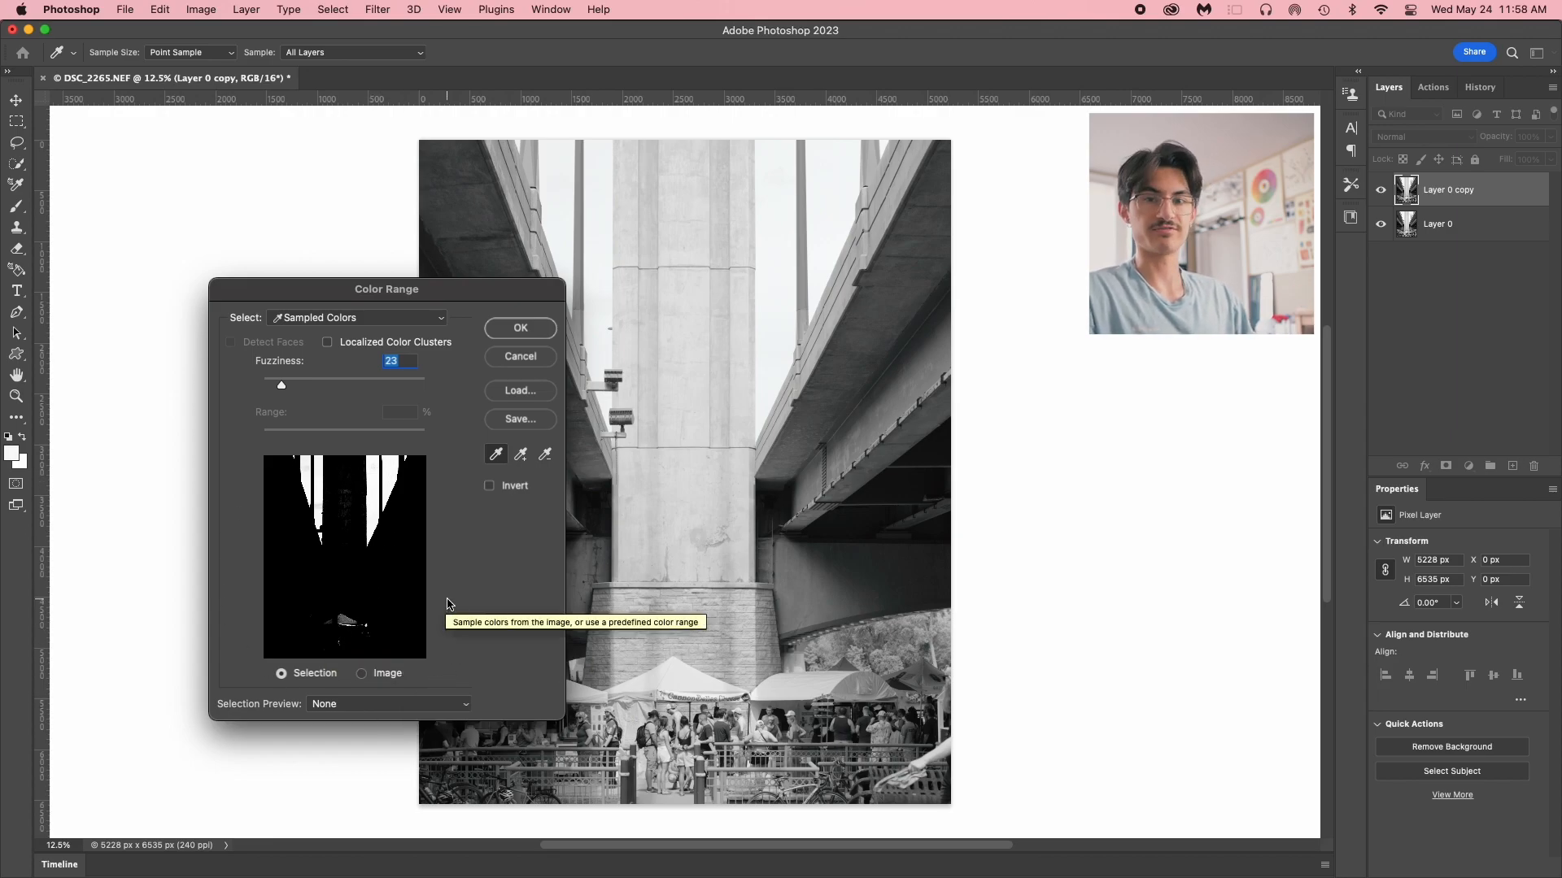
{"action": "left_click_drag", "start_coordinate": [282, 385], "coordinate": [282, 390]}
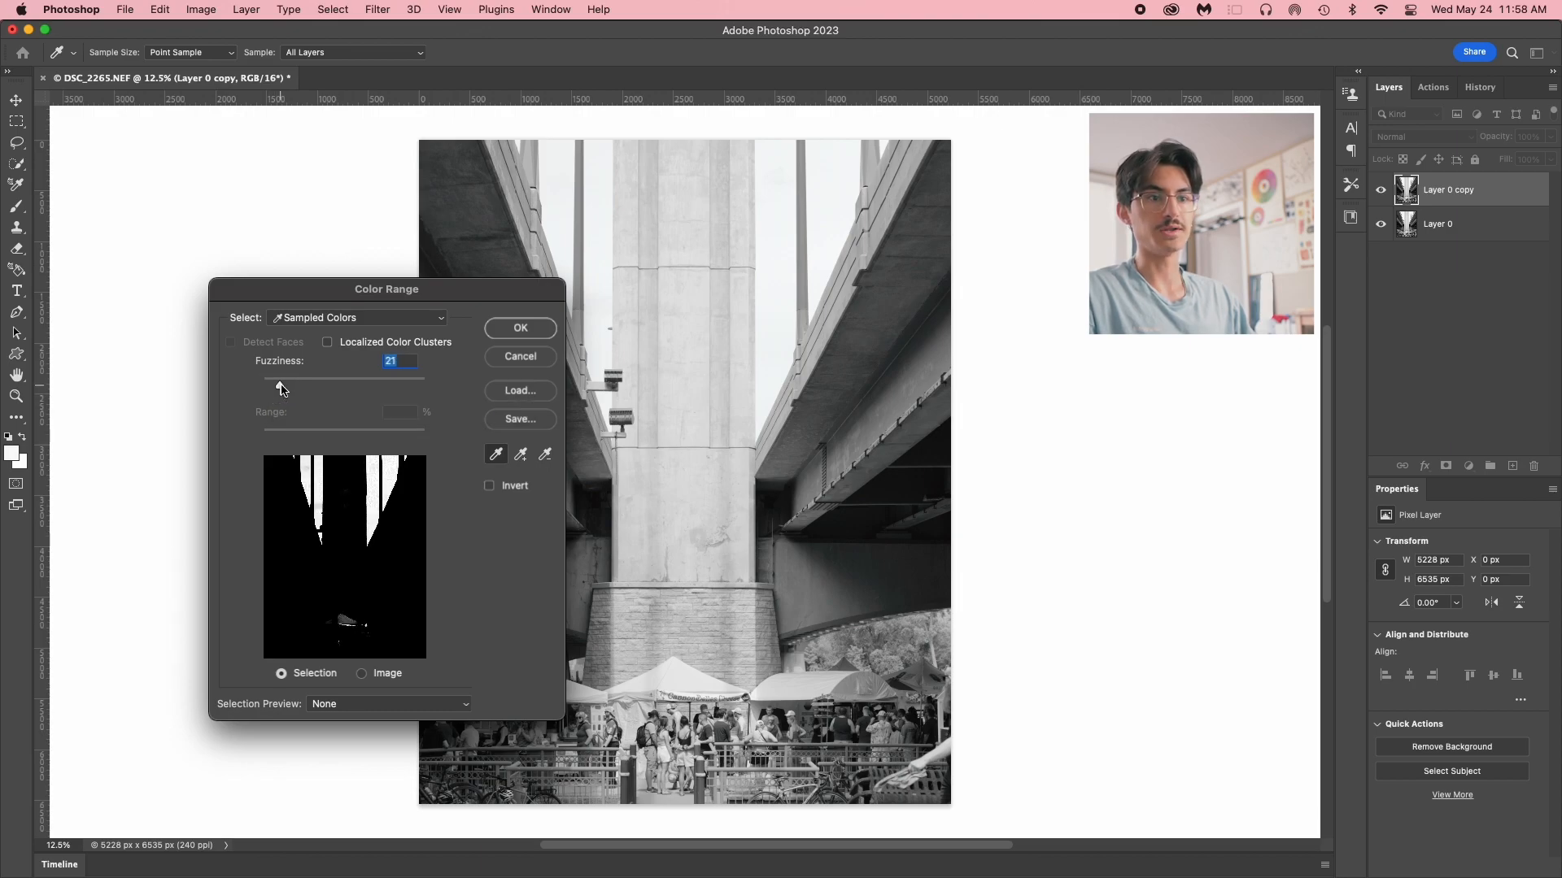
{"action": "left_click", "coordinate": [520, 328]}
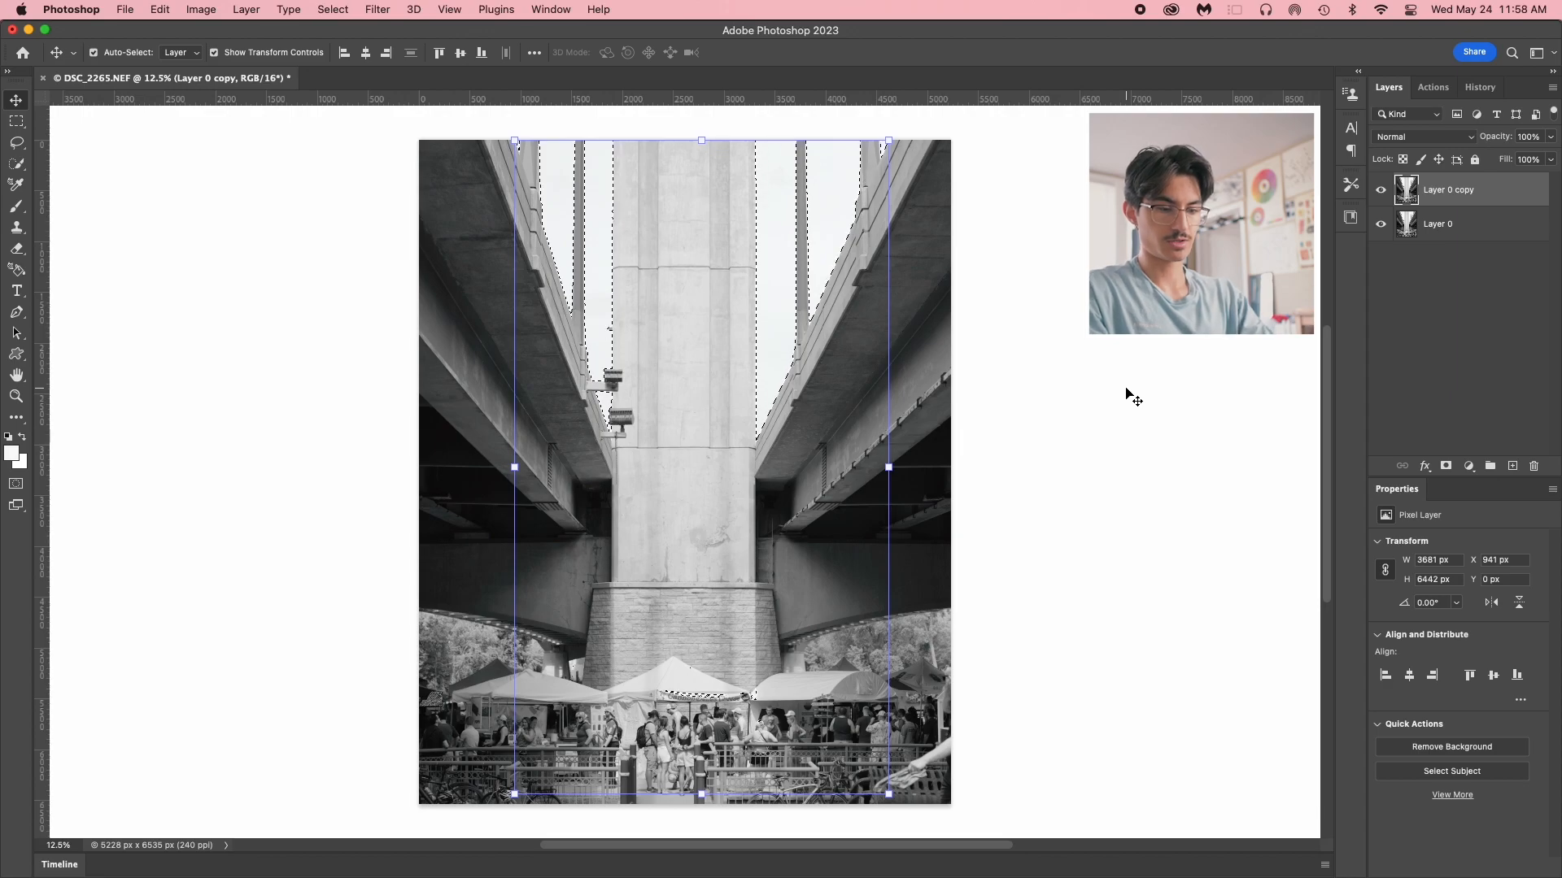
{"action": "key", "text": "super+j"}
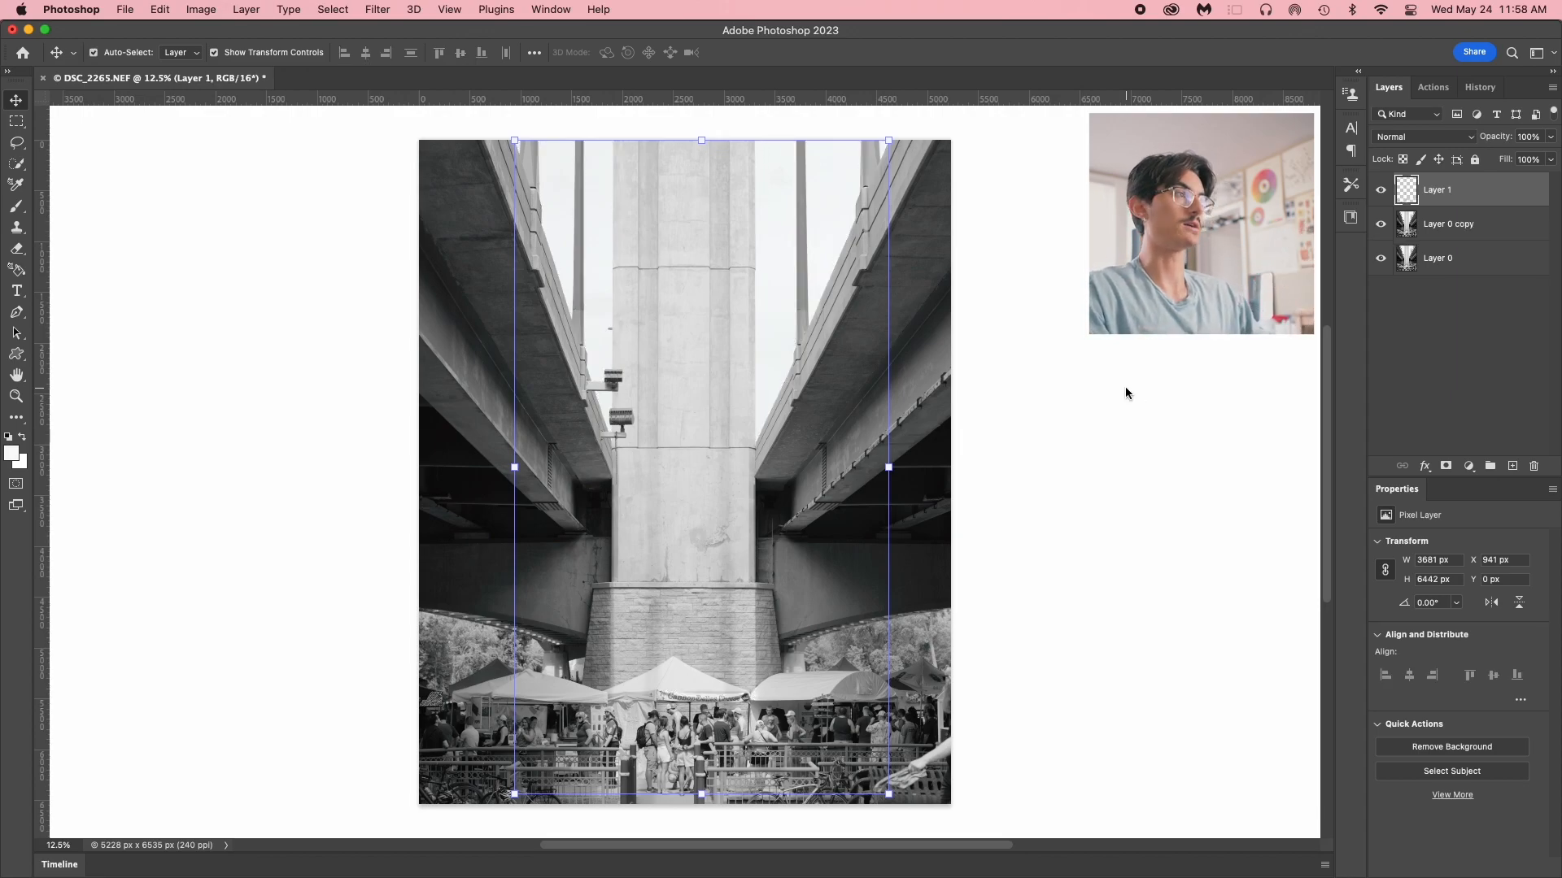
Hide Layer 0 and its copy to examine the extracted highlights in isolation, and show all layers again
{"action": "left_click", "coordinate": [1124, 387]}
{"action": "left_click", "coordinate": [1380, 223]}
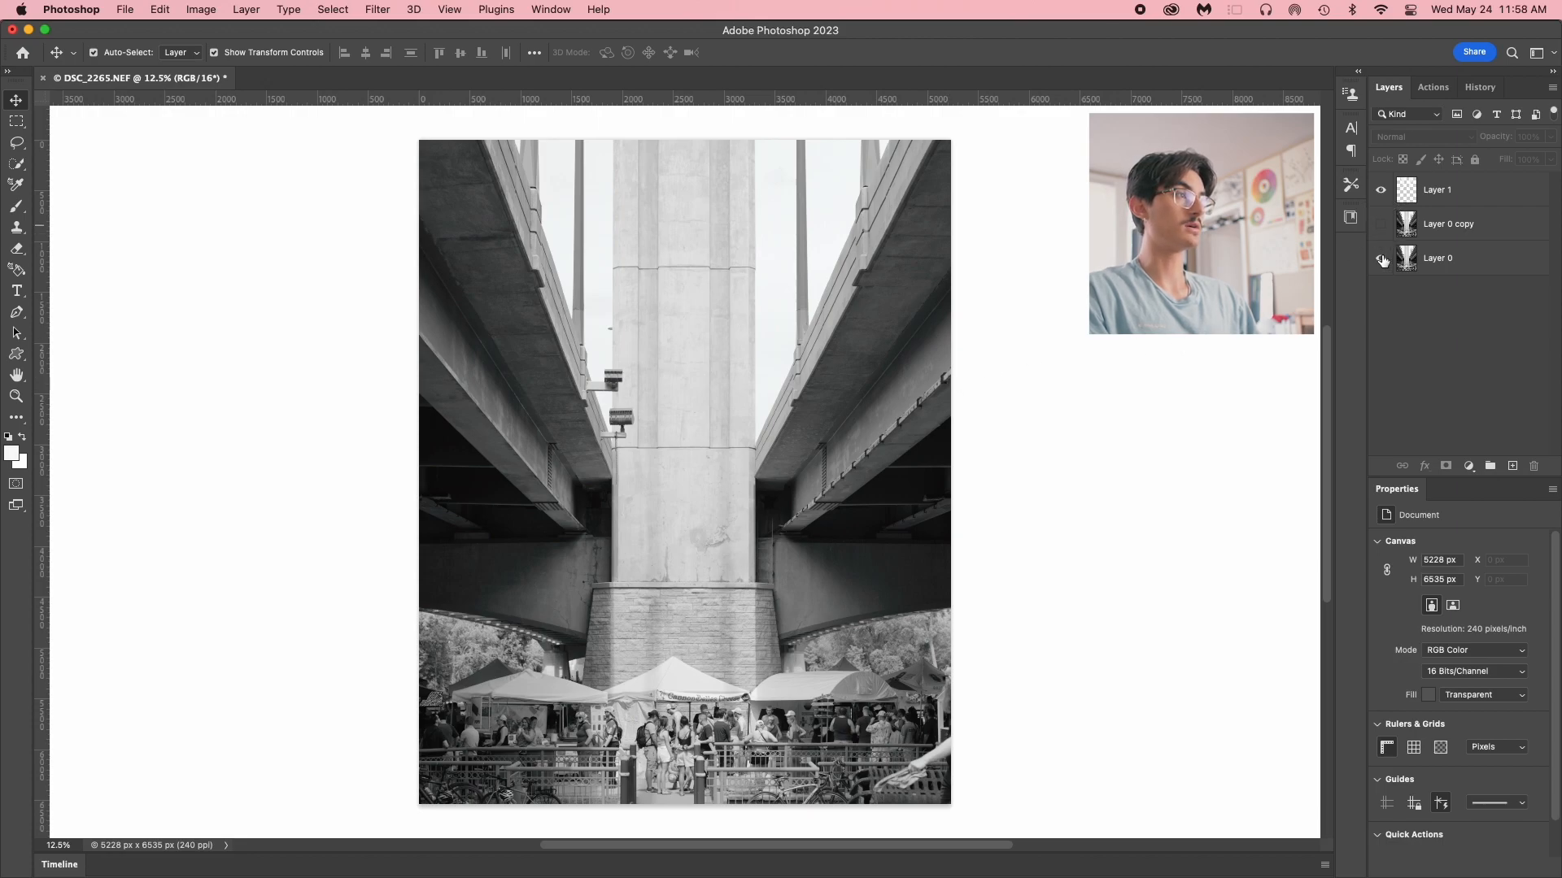
{"action": "left_click", "coordinate": [1381, 258]}
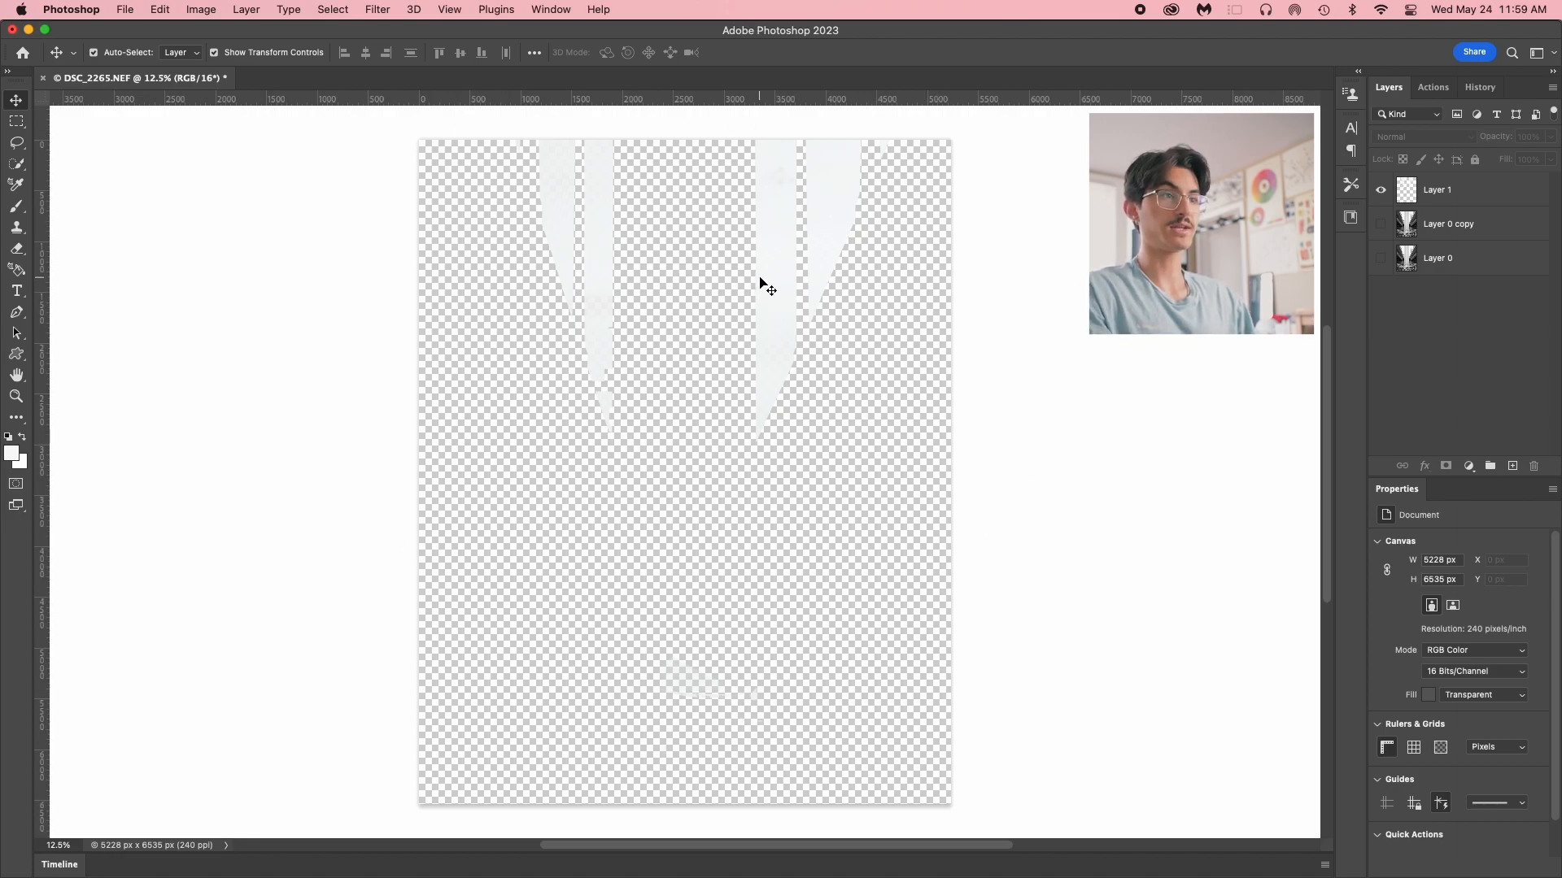
{"action": "scroll", "coordinate": [760, 293], "scroll_direction": "up", "scroll_amount": 2}
{"action": "scroll", "coordinate": [762, 277], "scroll_direction": "up", "scroll_amount": 3}
{"action": "scroll", "coordinate": [774, 309], "scroll_direction": "down", "scroll_amount": 5}
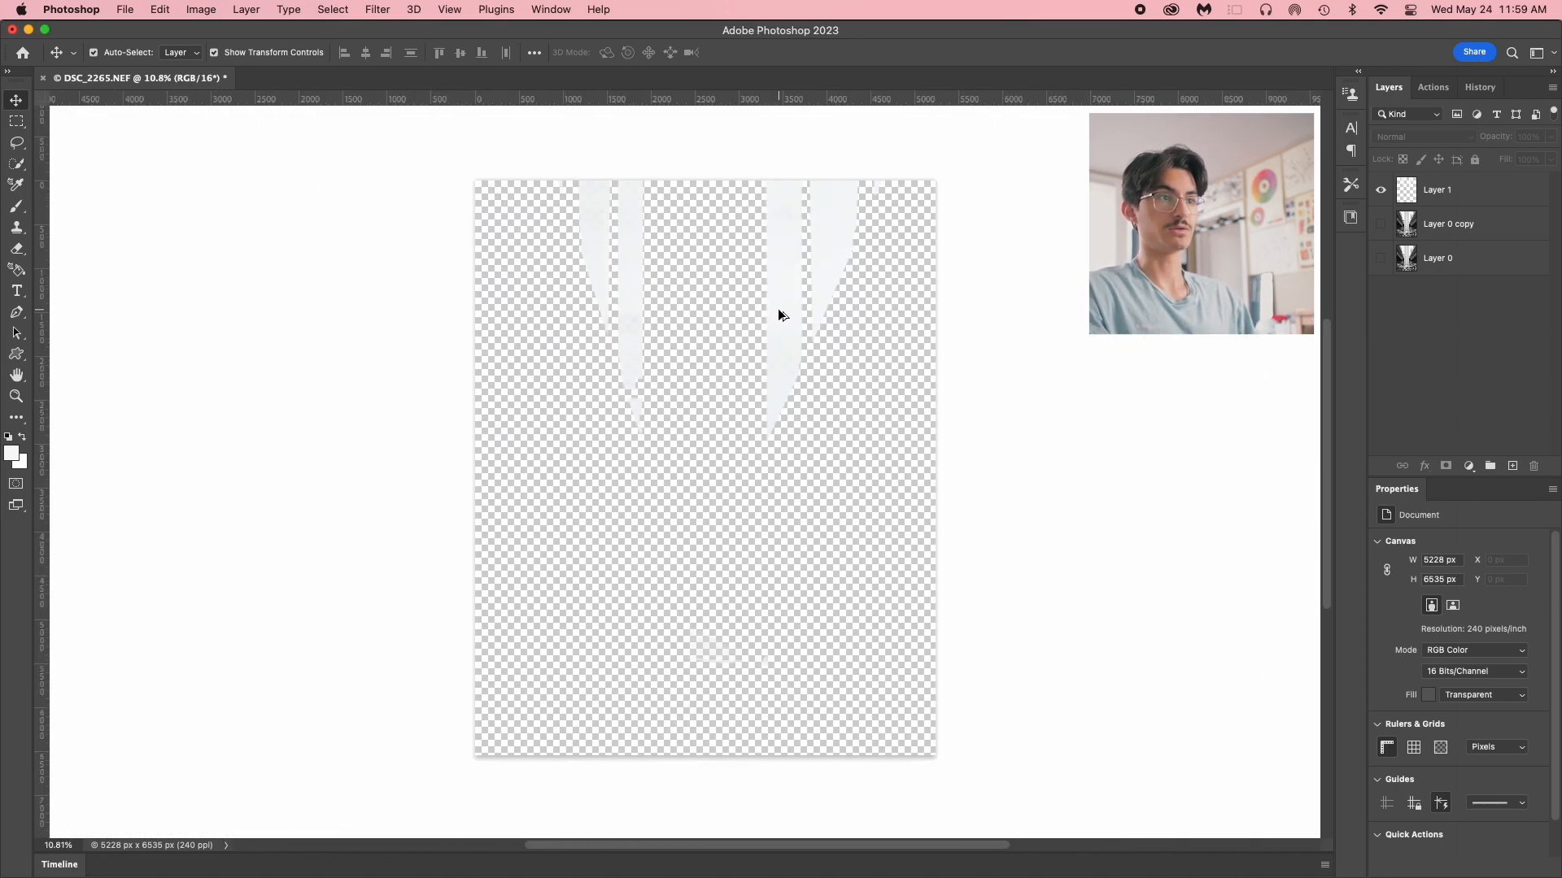
{"action": "left_click", "coordinate": [1380, 190], "text": "alt"}
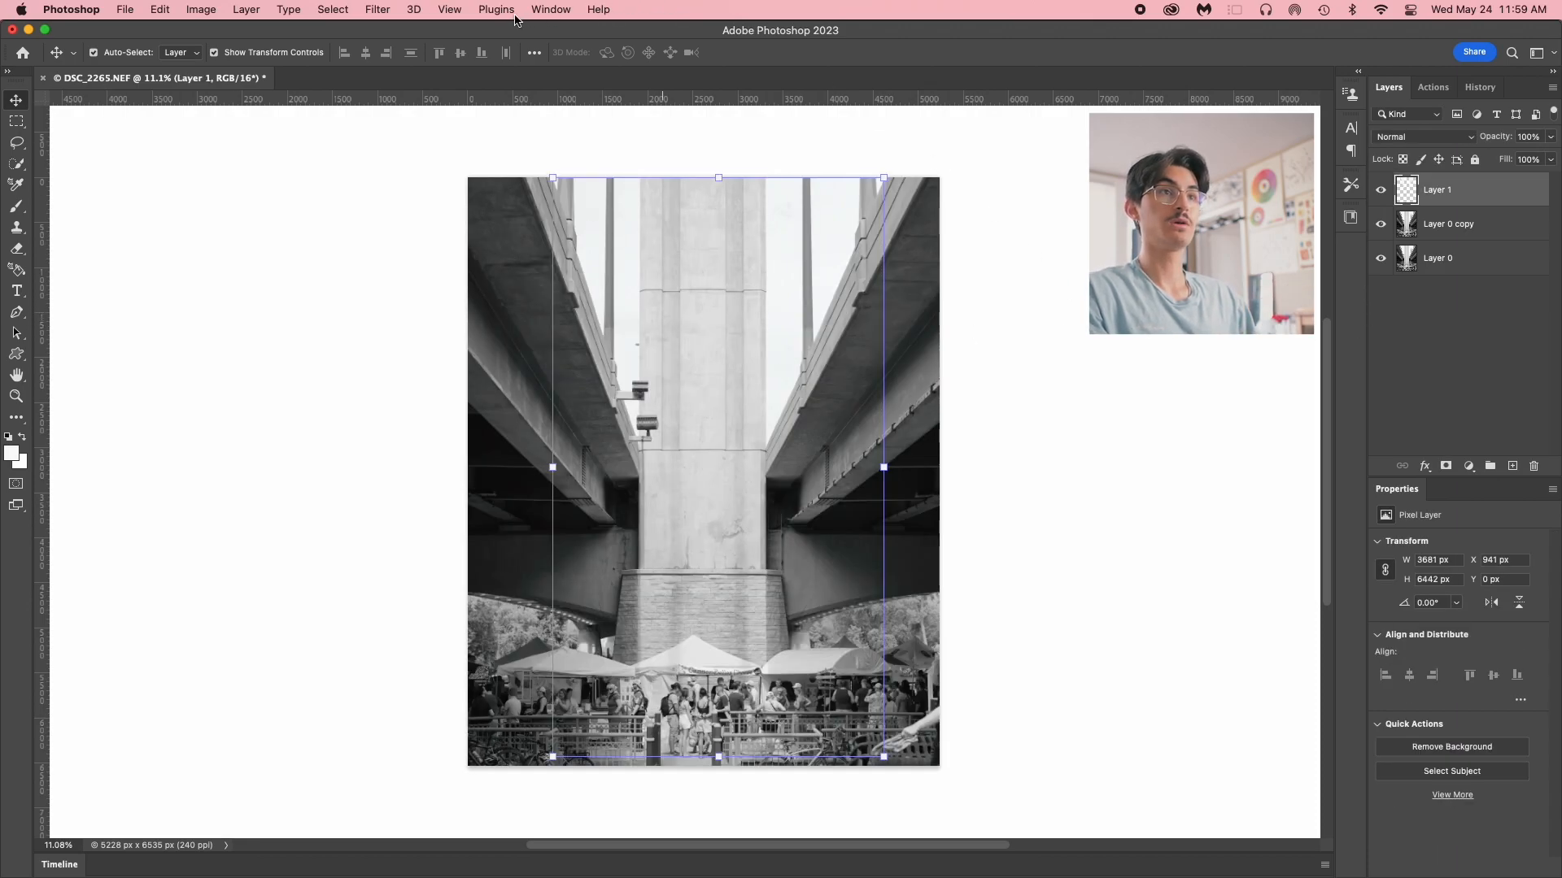
Convert the highlights layer, Layer 1, to a smart object
{"action": "right_click", "coordinate": [1469, 194]}
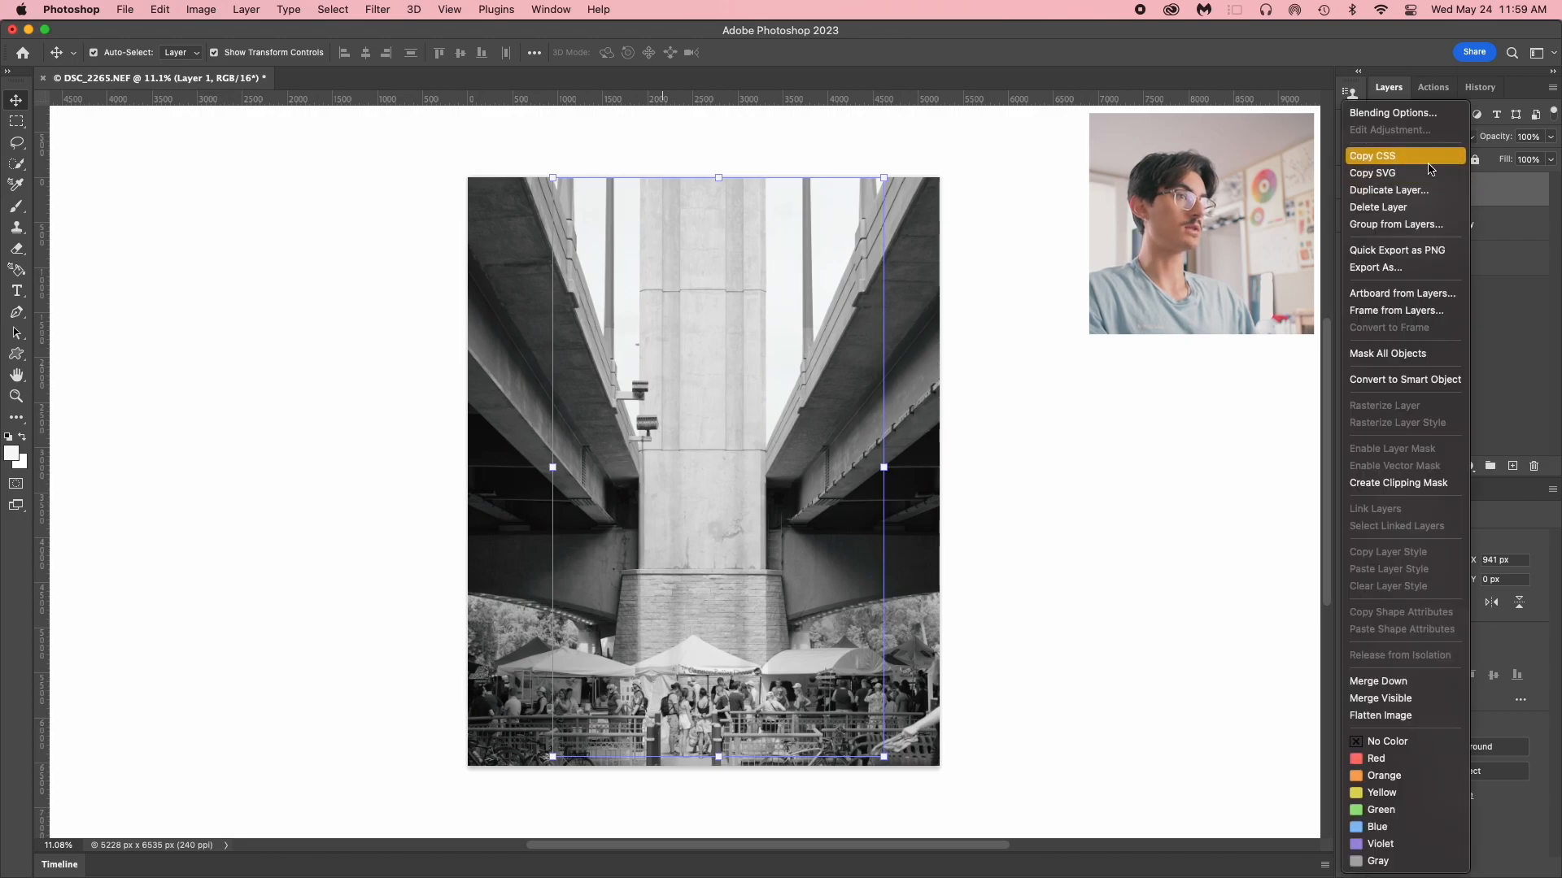
{"action": "left_click", "coordinate": [1405, 379]}
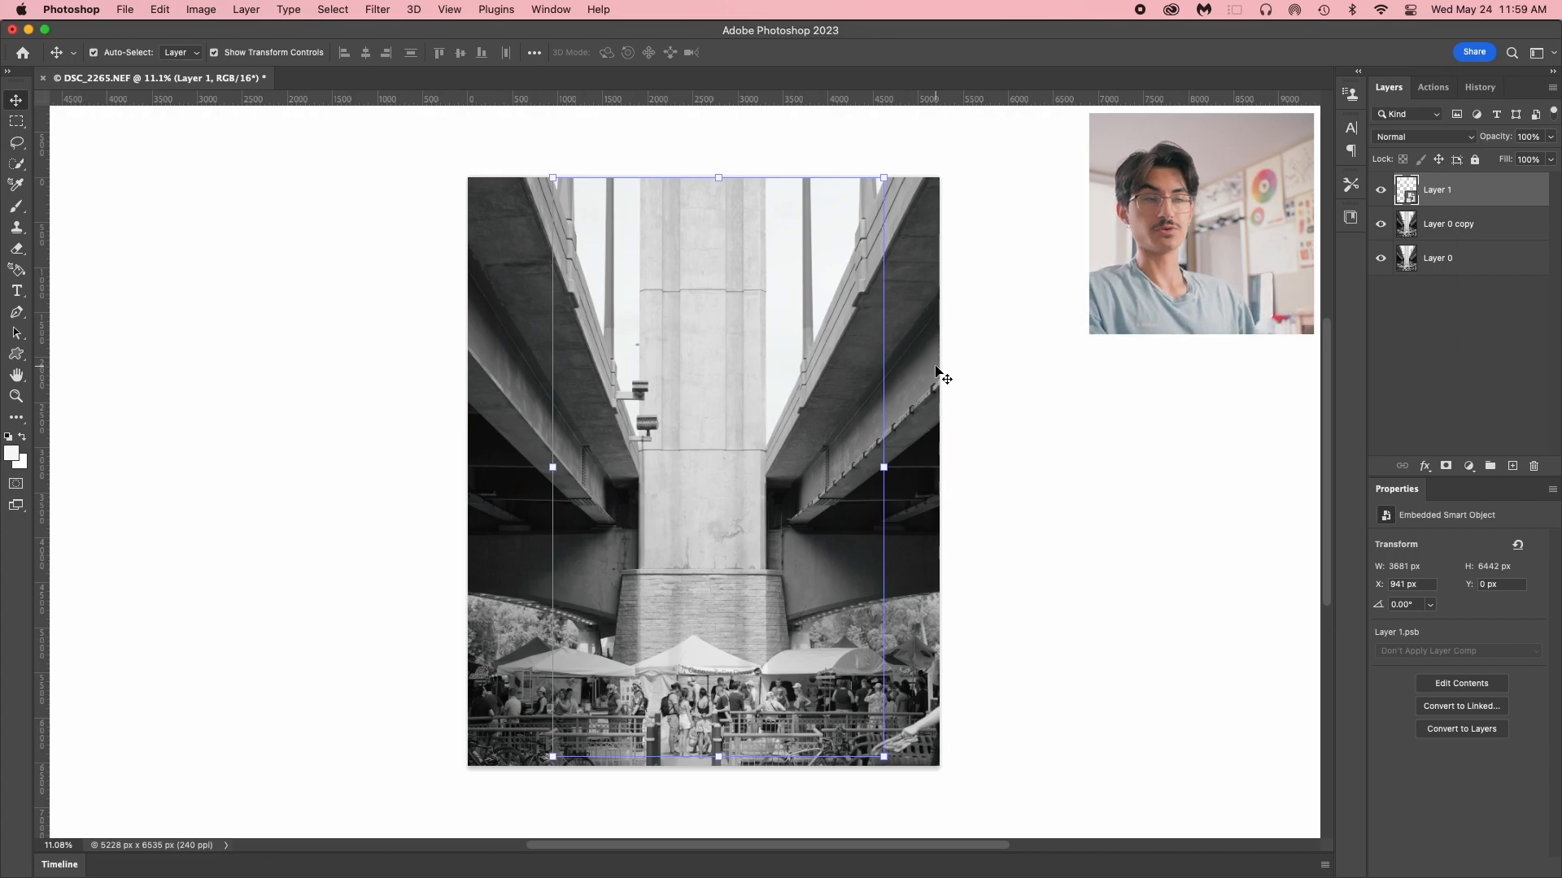
{"action": "left_click", "coordinate": [387, 7]}
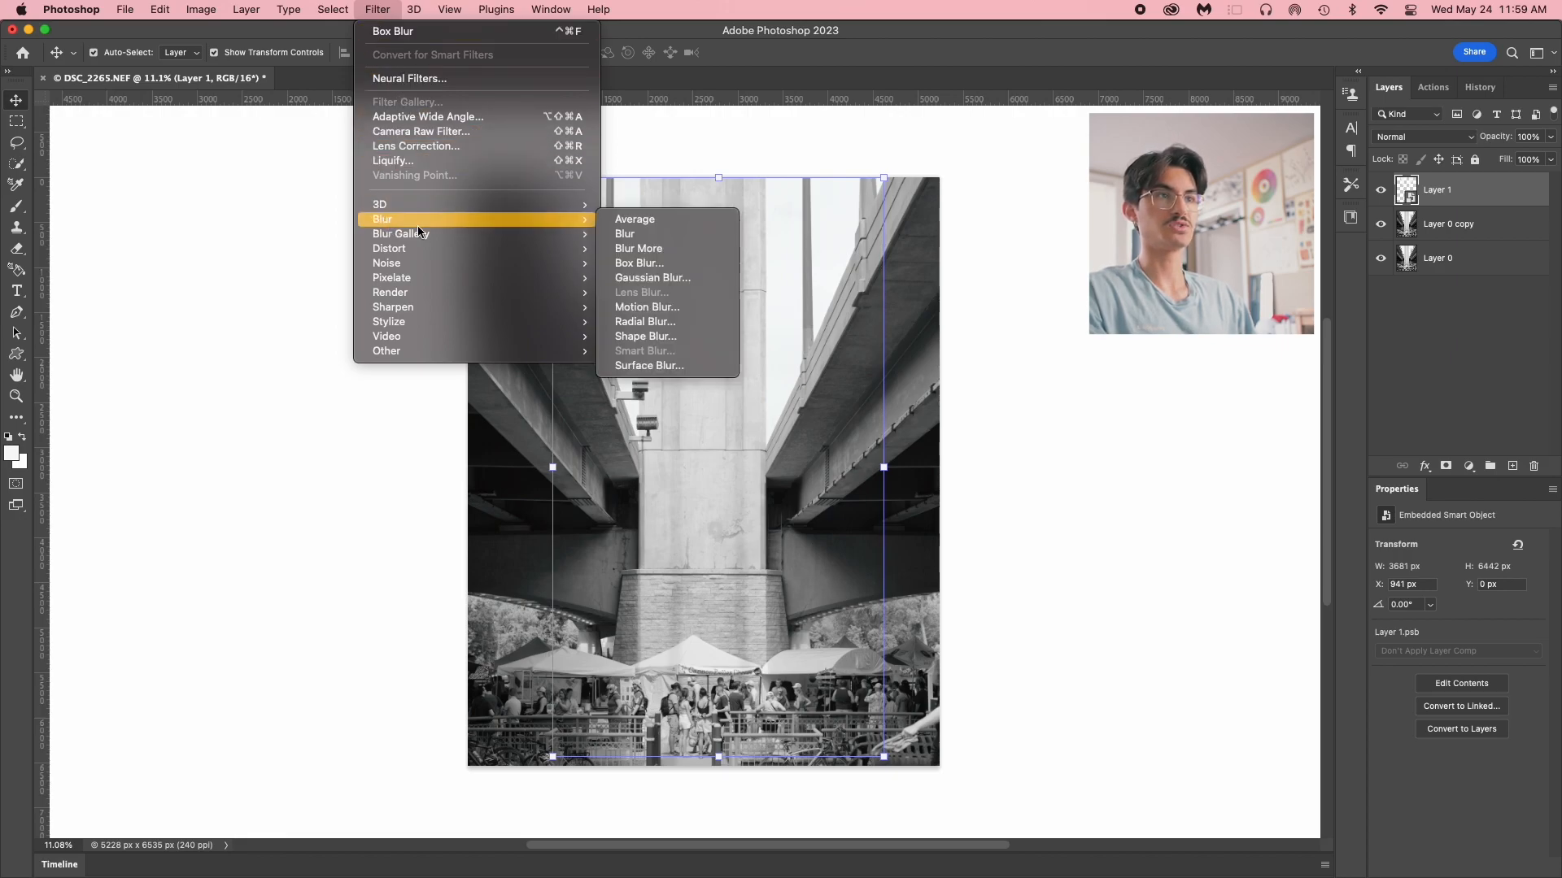
{"action": "mouse_move", "coordinate": [570, 220]}
{"action": "left_click", "coordinate": [682, 285]}
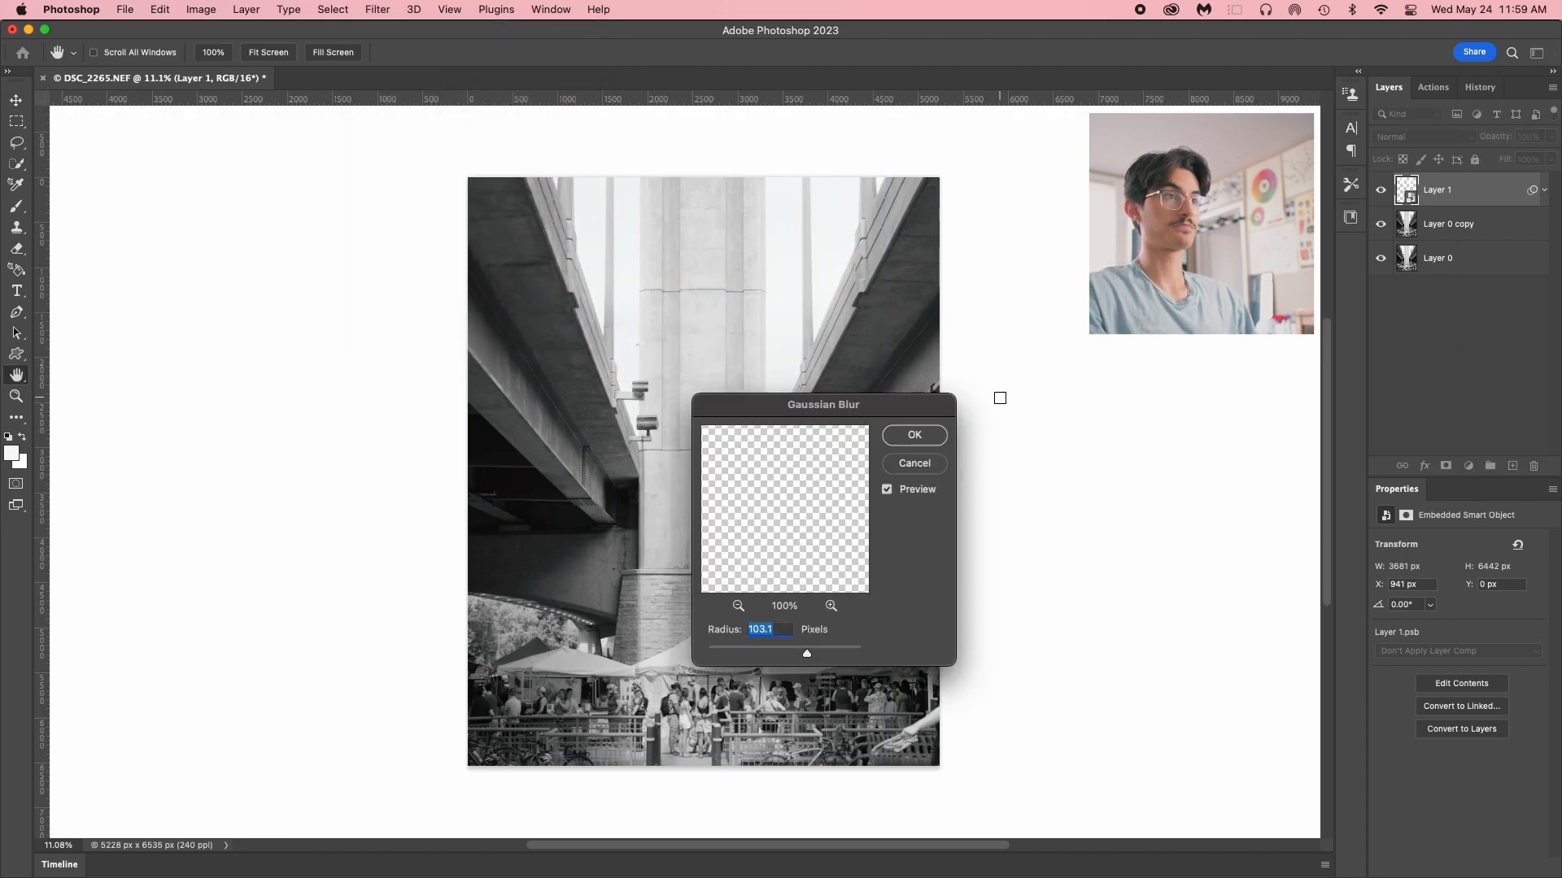
{"action": "left_click_drag", "start_coordinate": [915, 408], "coordinate": [1187, 351]}
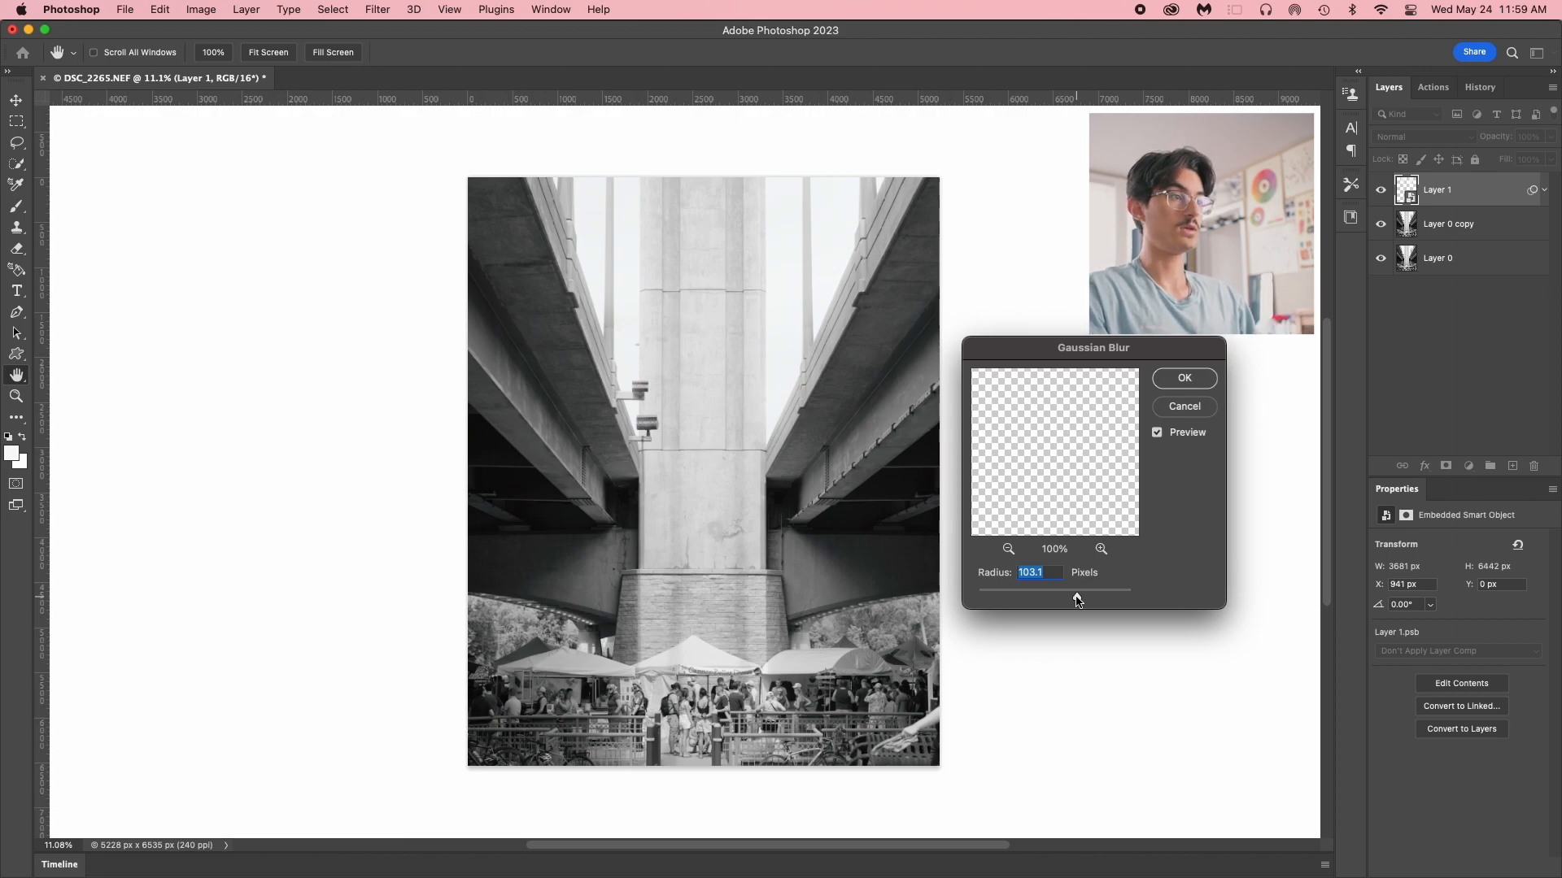
{"action": "left_click_drag", "start_coordinate": [1077, 600], "coordinate": [817, 600]}
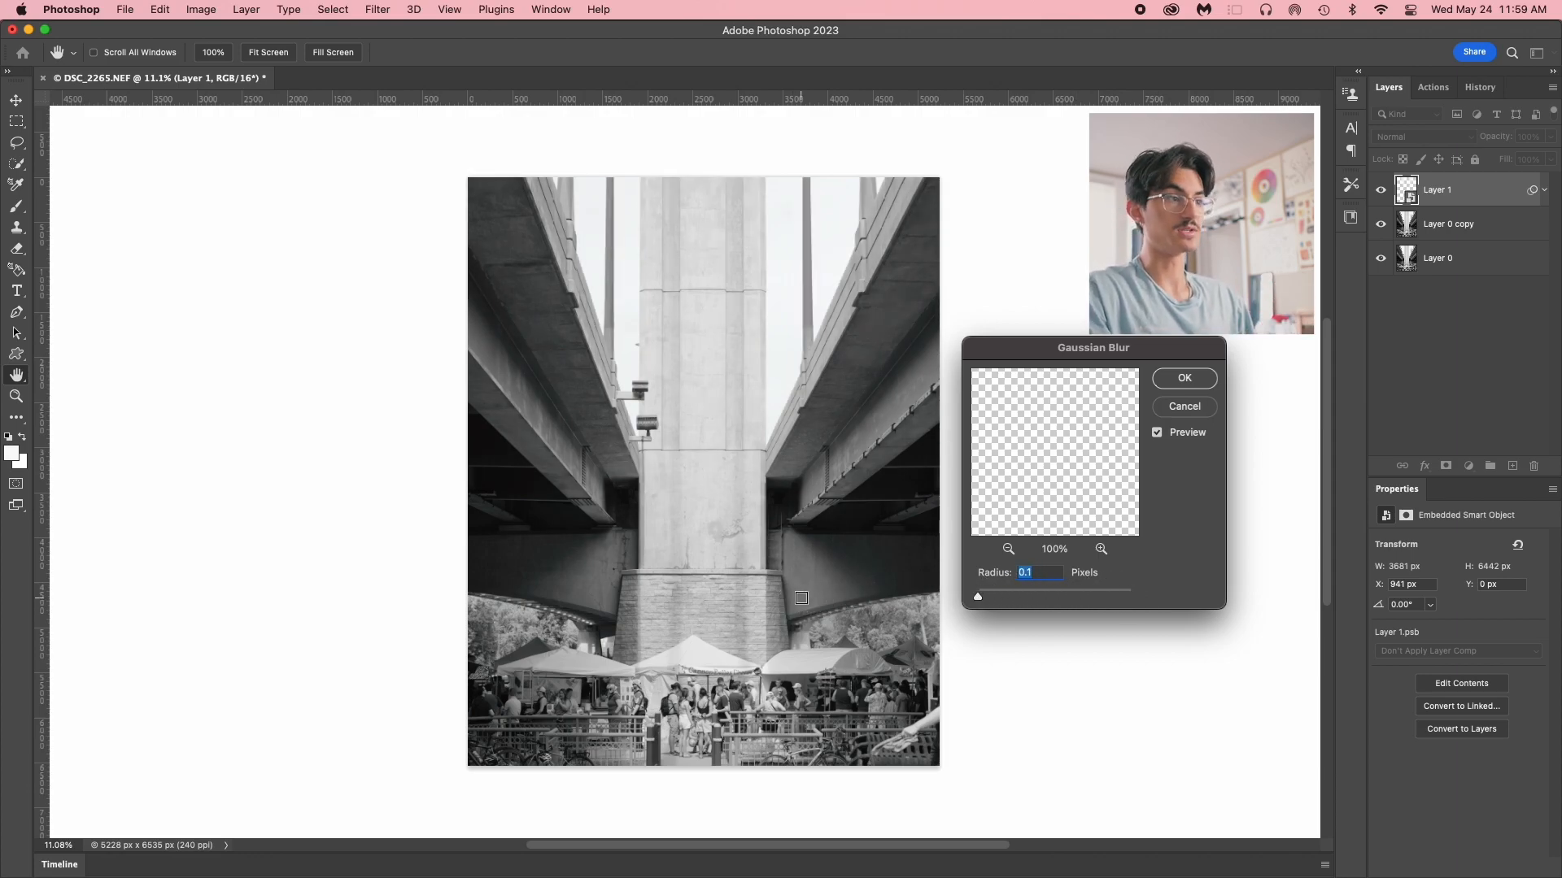
{"action": "left_click_drag", "start_coordinate": [1062, 599], "coordinate": [1051, 598]}
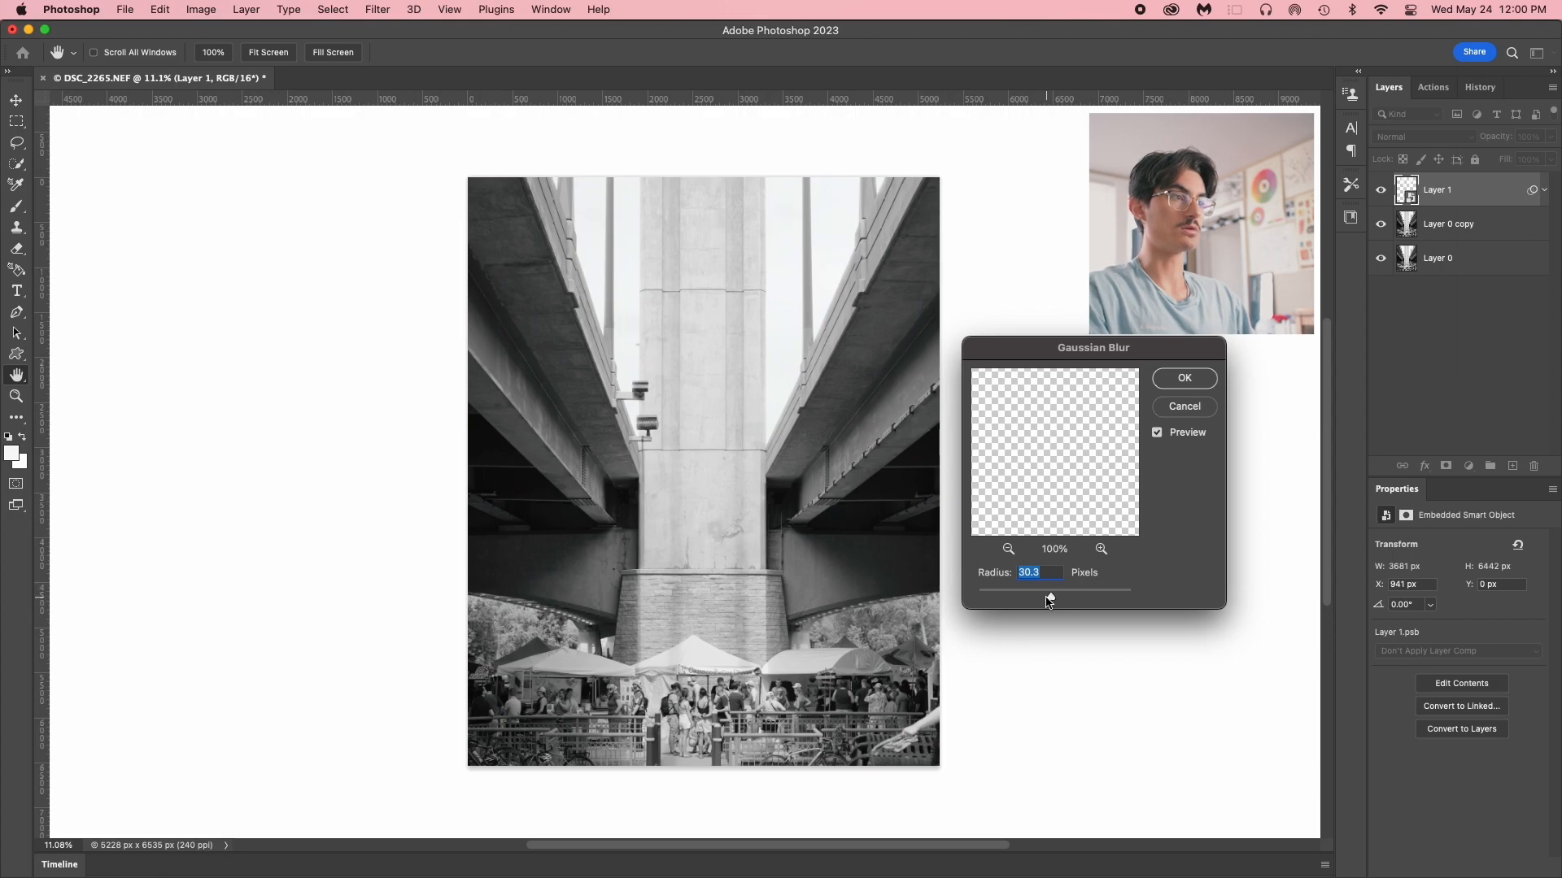
{"action": "left_click", "coordinate": [1186, 407]}
{"action": "key", "text": "v"}
Hide both full-image layers and place a black Solid Color fill layer at the bottom of the layer stack
{"action": "left_click", "coordinate": [1462, 223]}
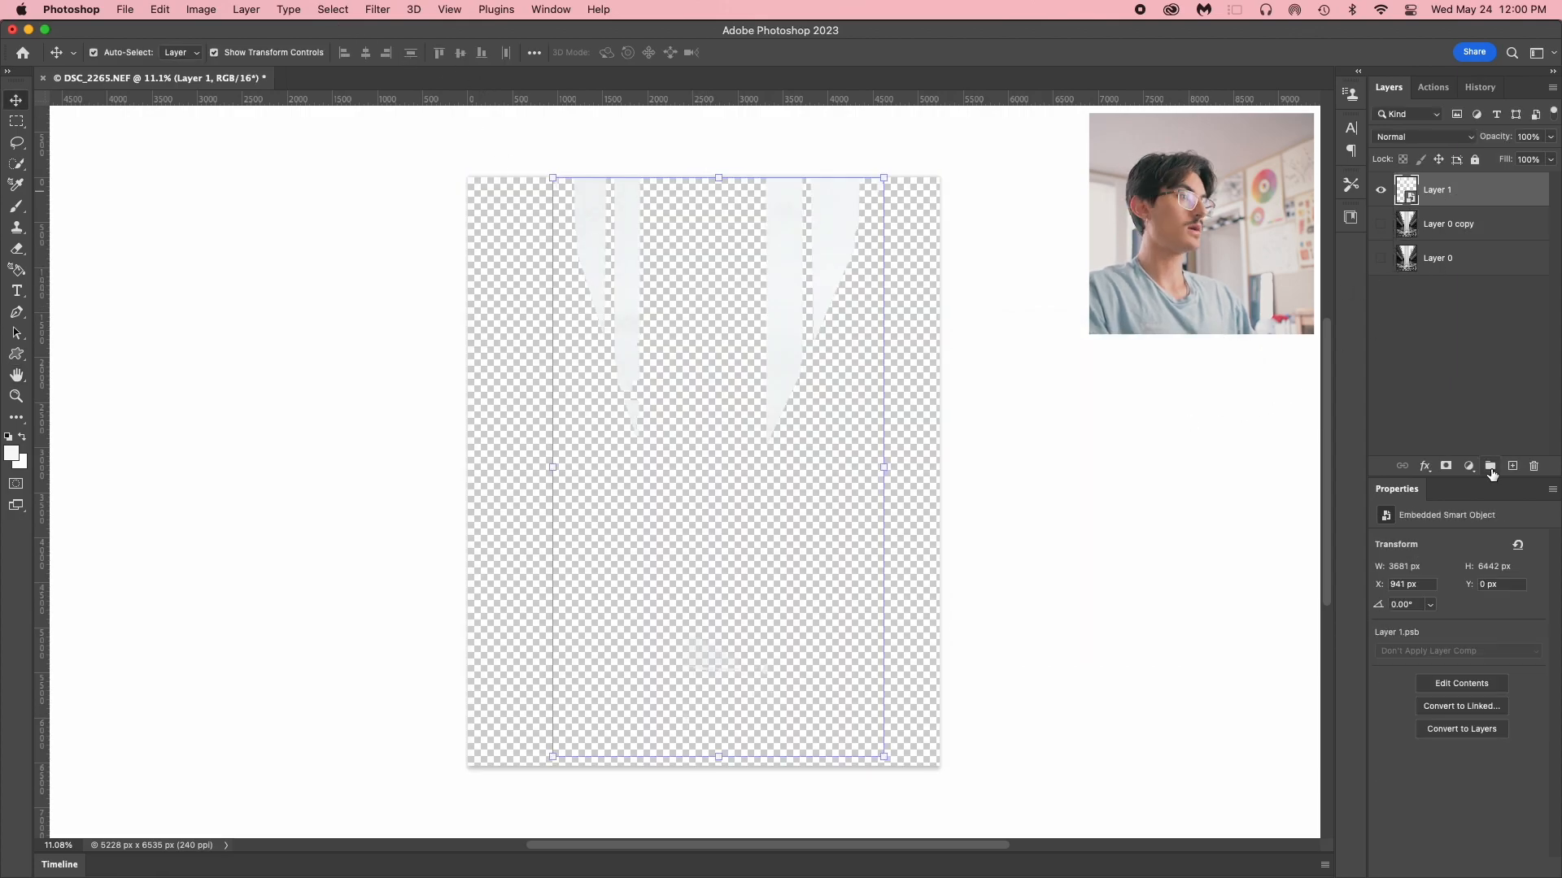
{"action": "left_click", "coordinate": [1468, 466]}
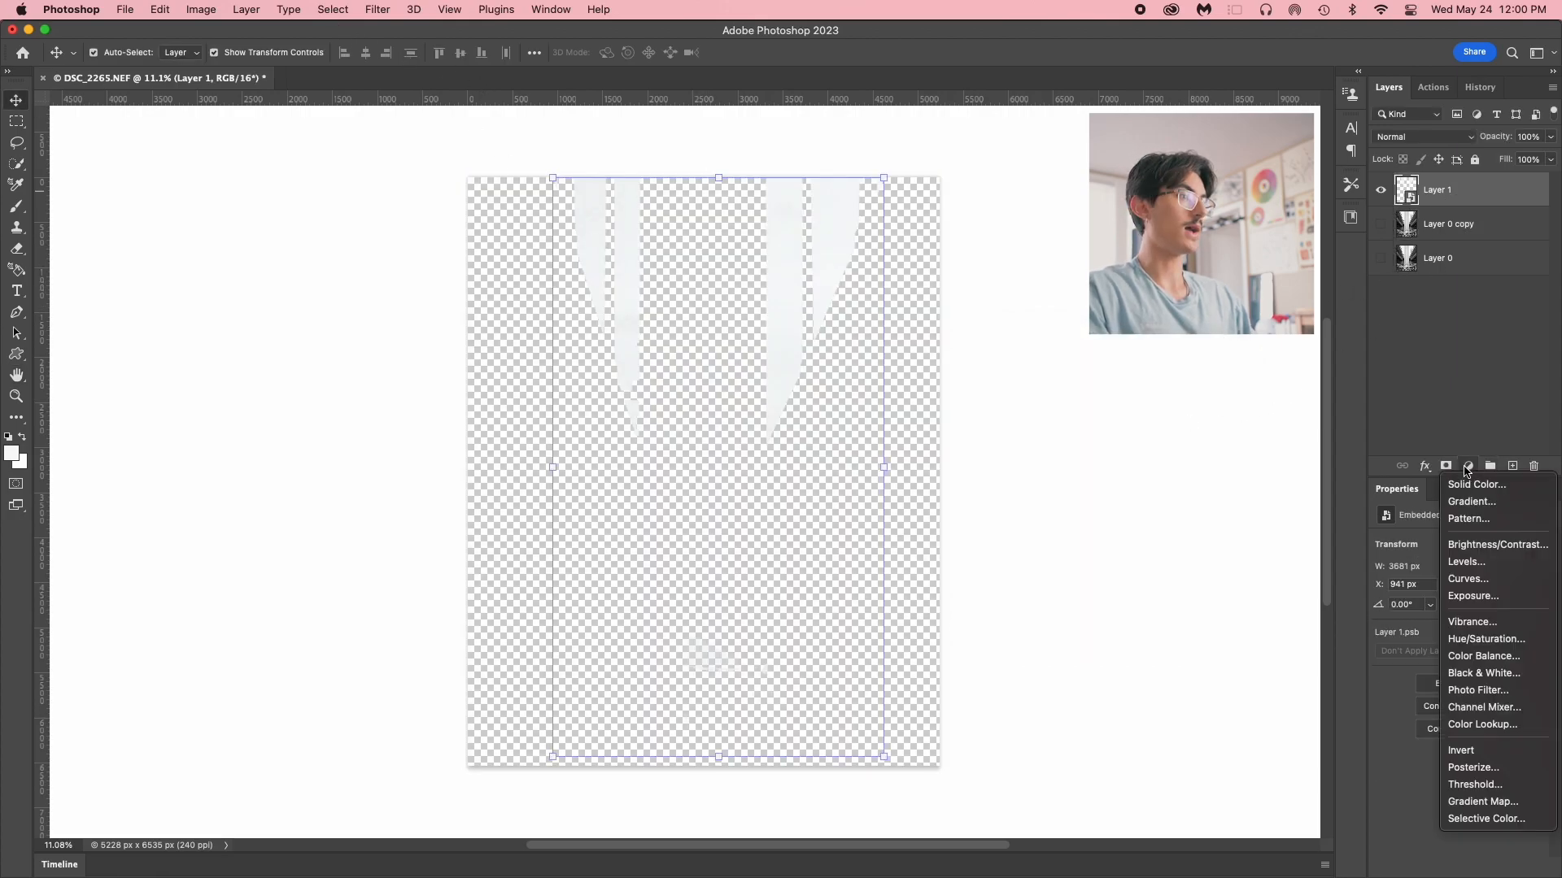
{"action": "left_click", "coordinate": [1496, 481]}
{"action": "left_click_drag", "start_coordinate": [438, 404], "coordinate": [439, 475]}
{"action": "left_click", "coordinate": [584, 256]}
{"action": "key", "text": "v"}
{"action": "left_click_drag", "start_coordinate": [1491, 195], "coordinate": [1497, 303]}
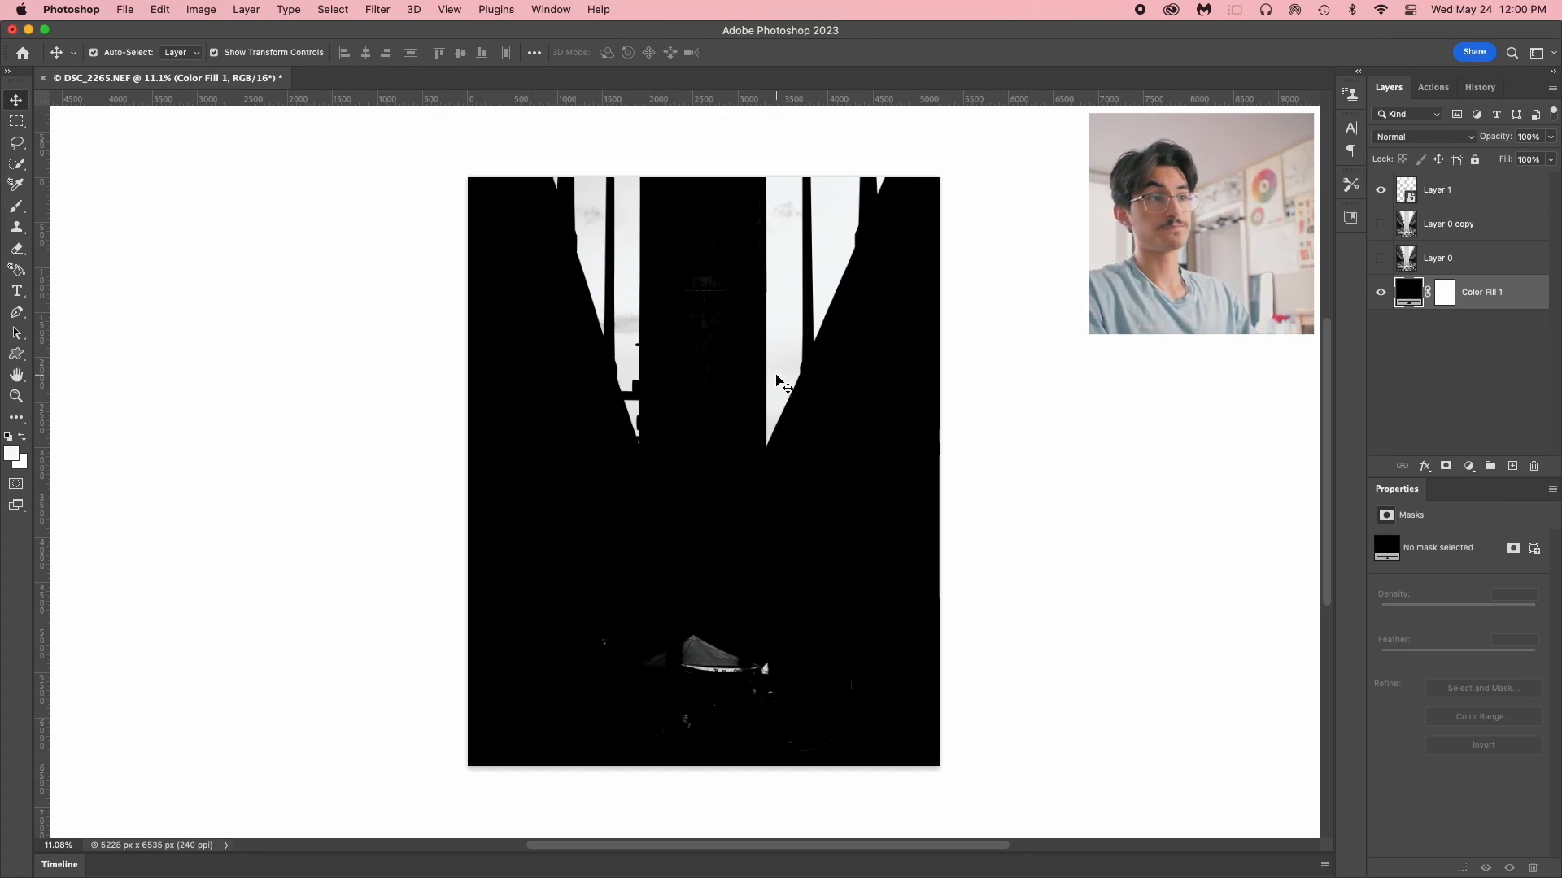
Apply a Gaussian Blur with a radius of 182.4 pixels to the highlights smart object, Layer 1
{"action": "left_click", "coordinate": [1457, 187]}
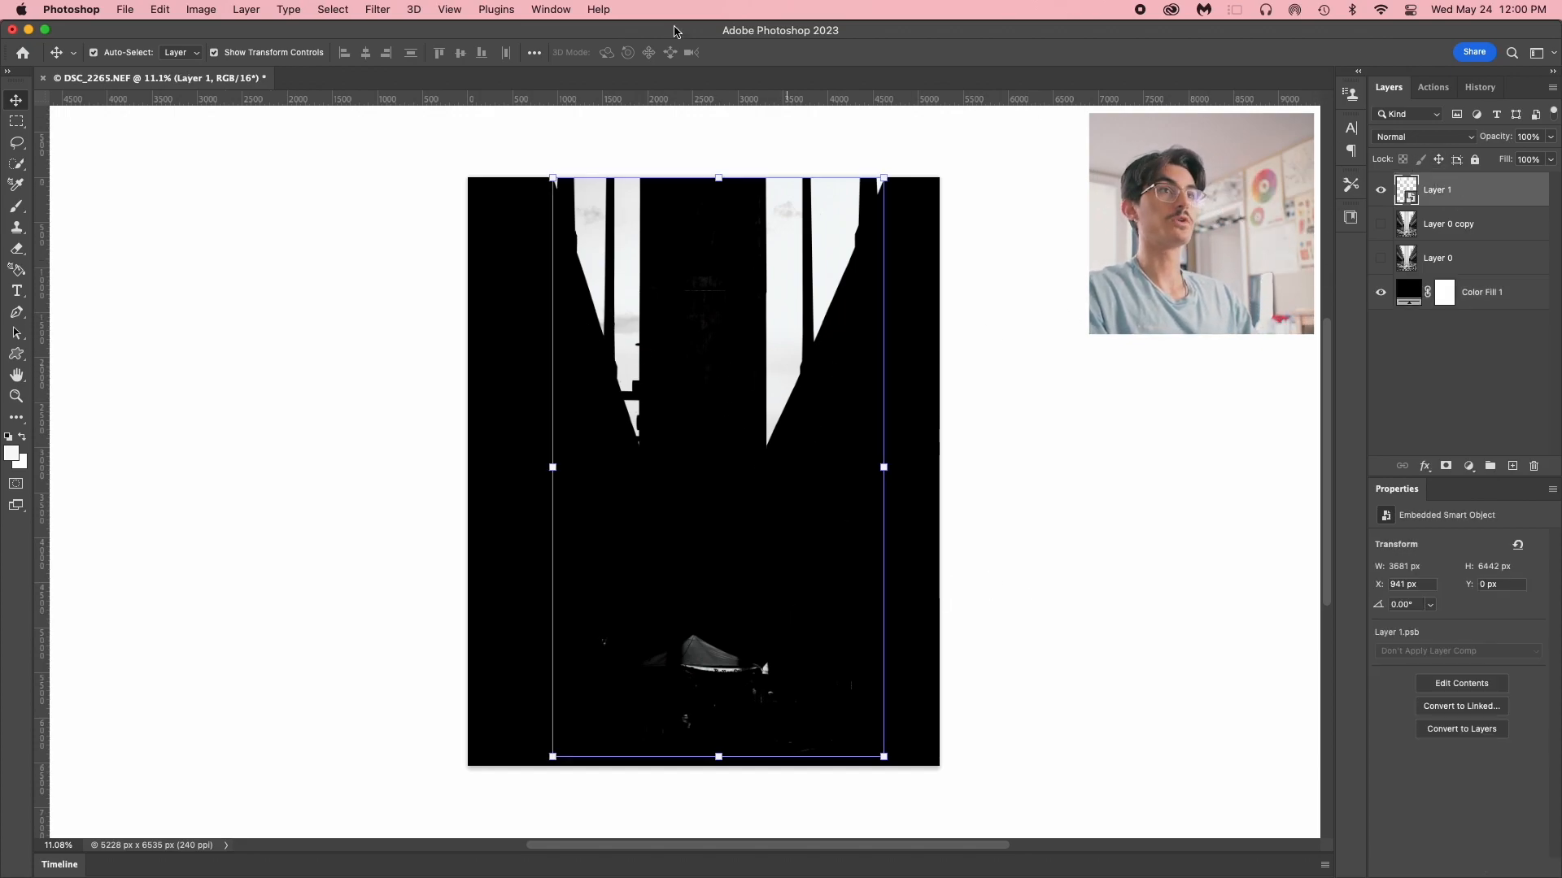
{"action": "left_click", "coordinate": [364, 10]}
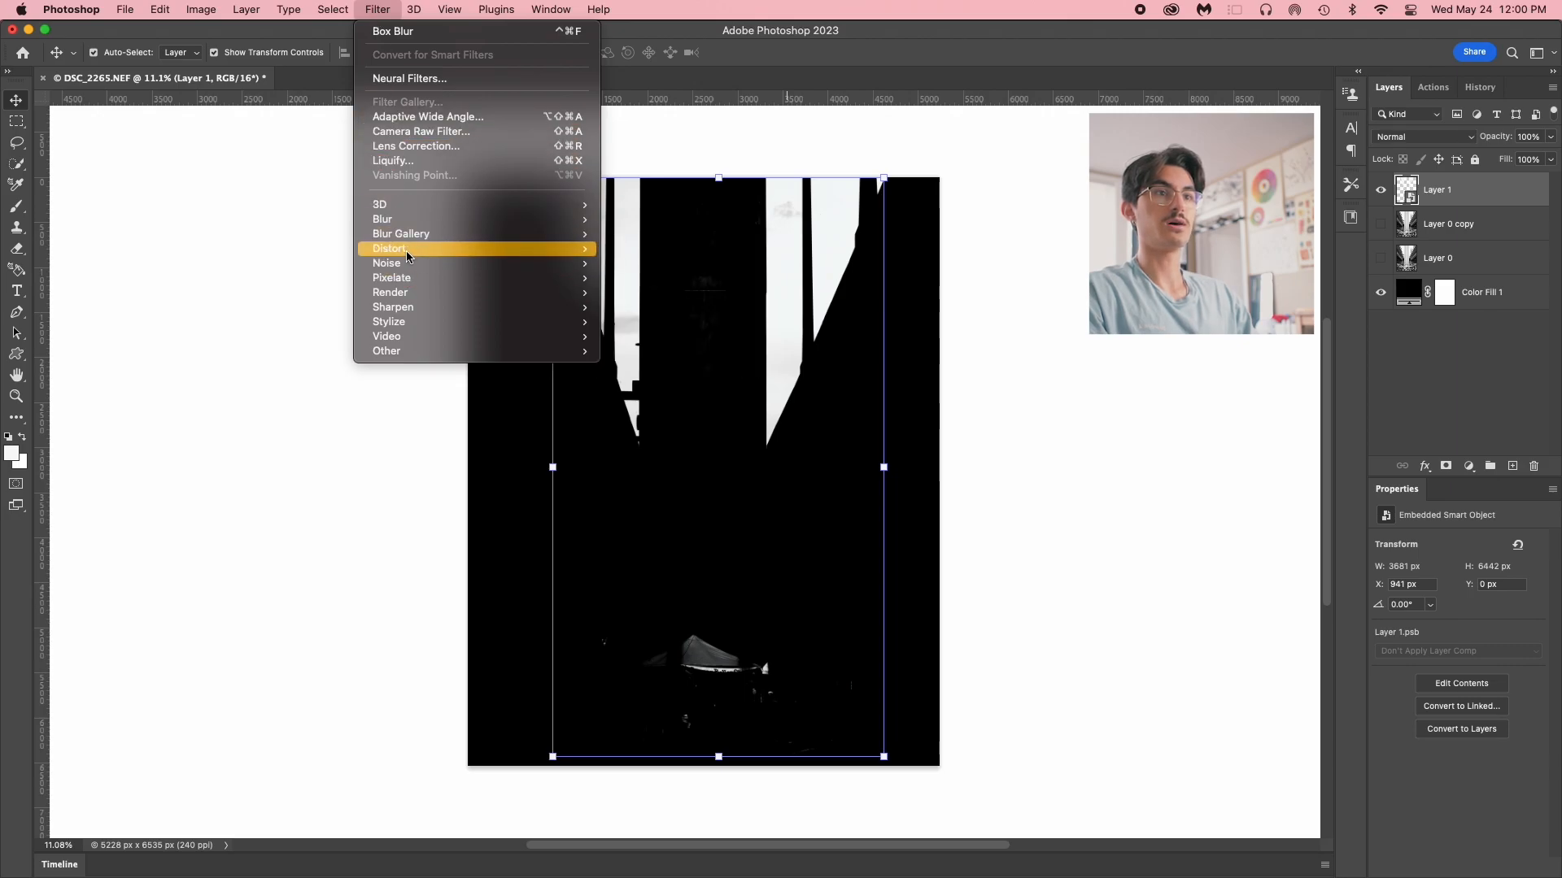
{"action": "mouse_move", "coordinate": [456, 219]}
{"action": "left_click", "coordinate": [686, 277]}
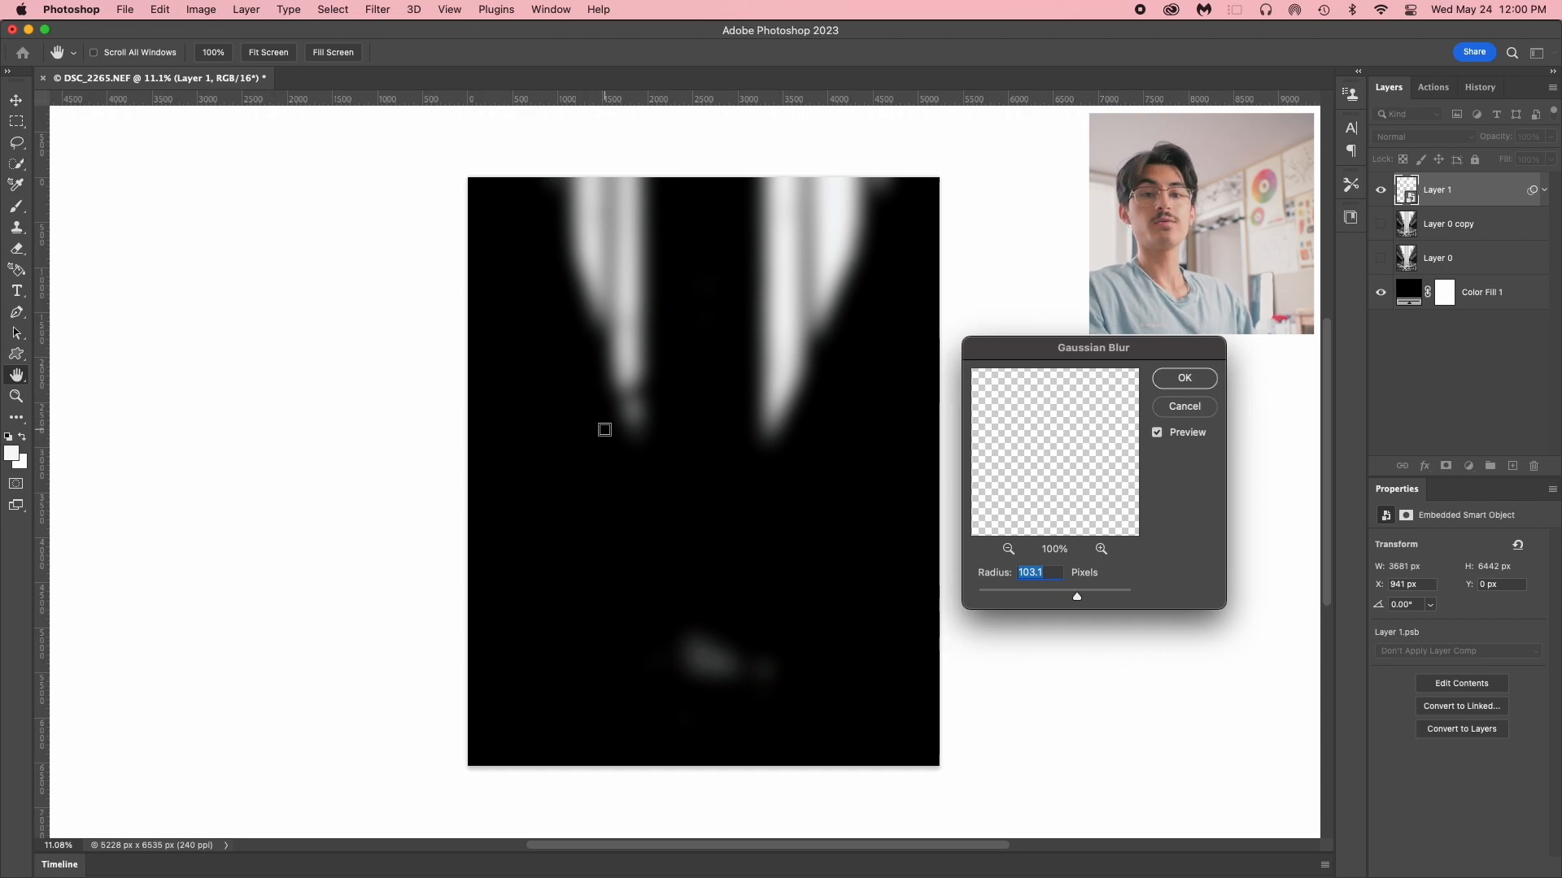
{"action": "left_click", "coordinate": [1062, 599]}
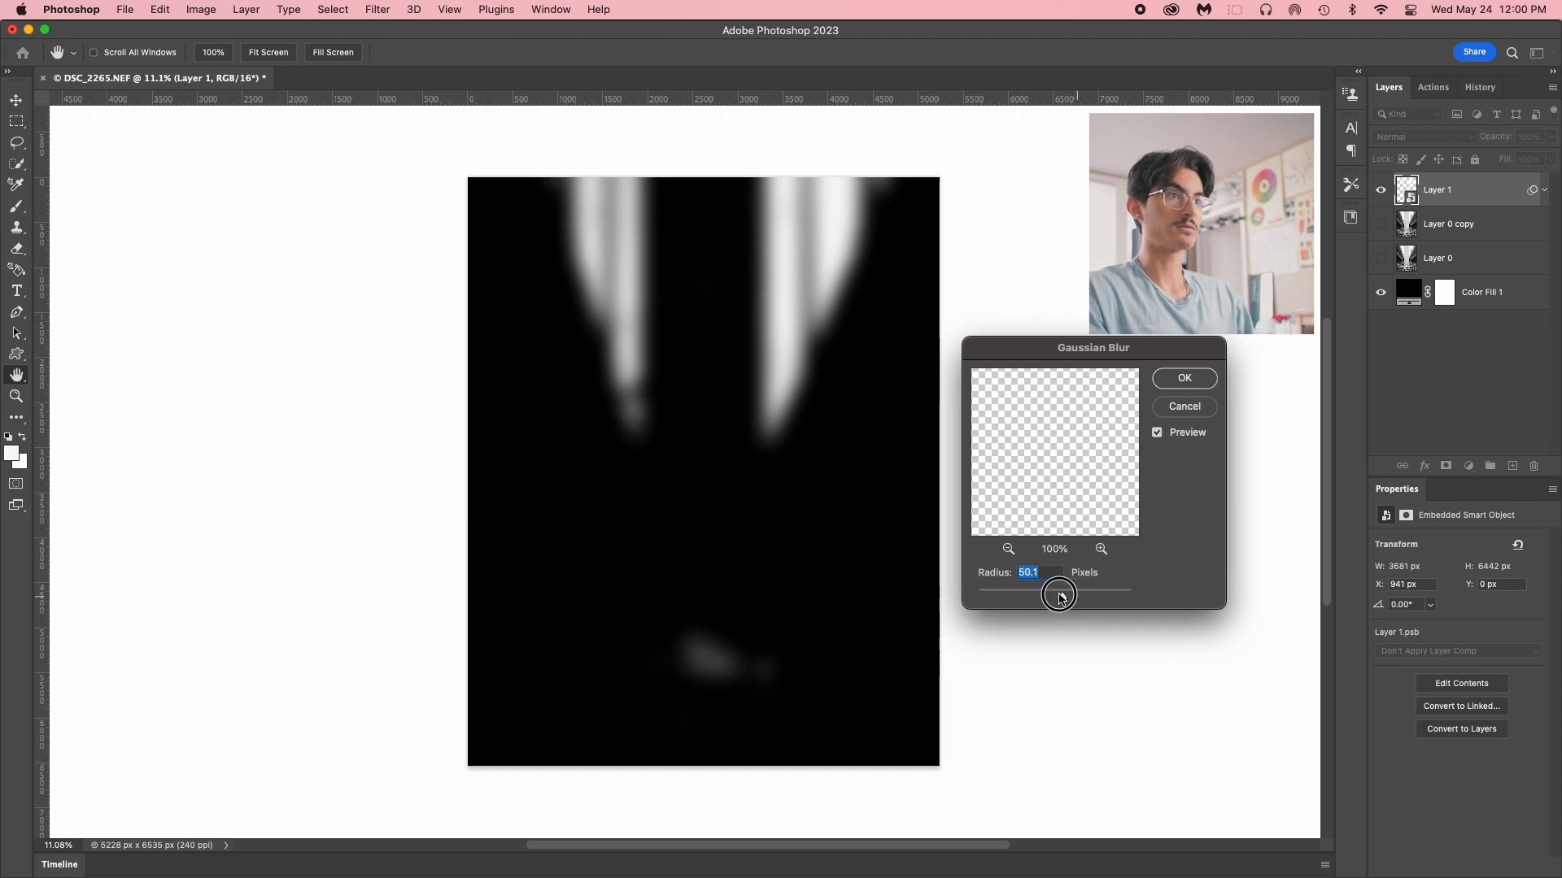
{"action": "left_click_drag", "start_coordinate": [1060, 595], "coordinate": [865, 594]}
{"action": "left_click_drag", "start_coordinate": [1028, 594], "coordinate": [1266, 584]}
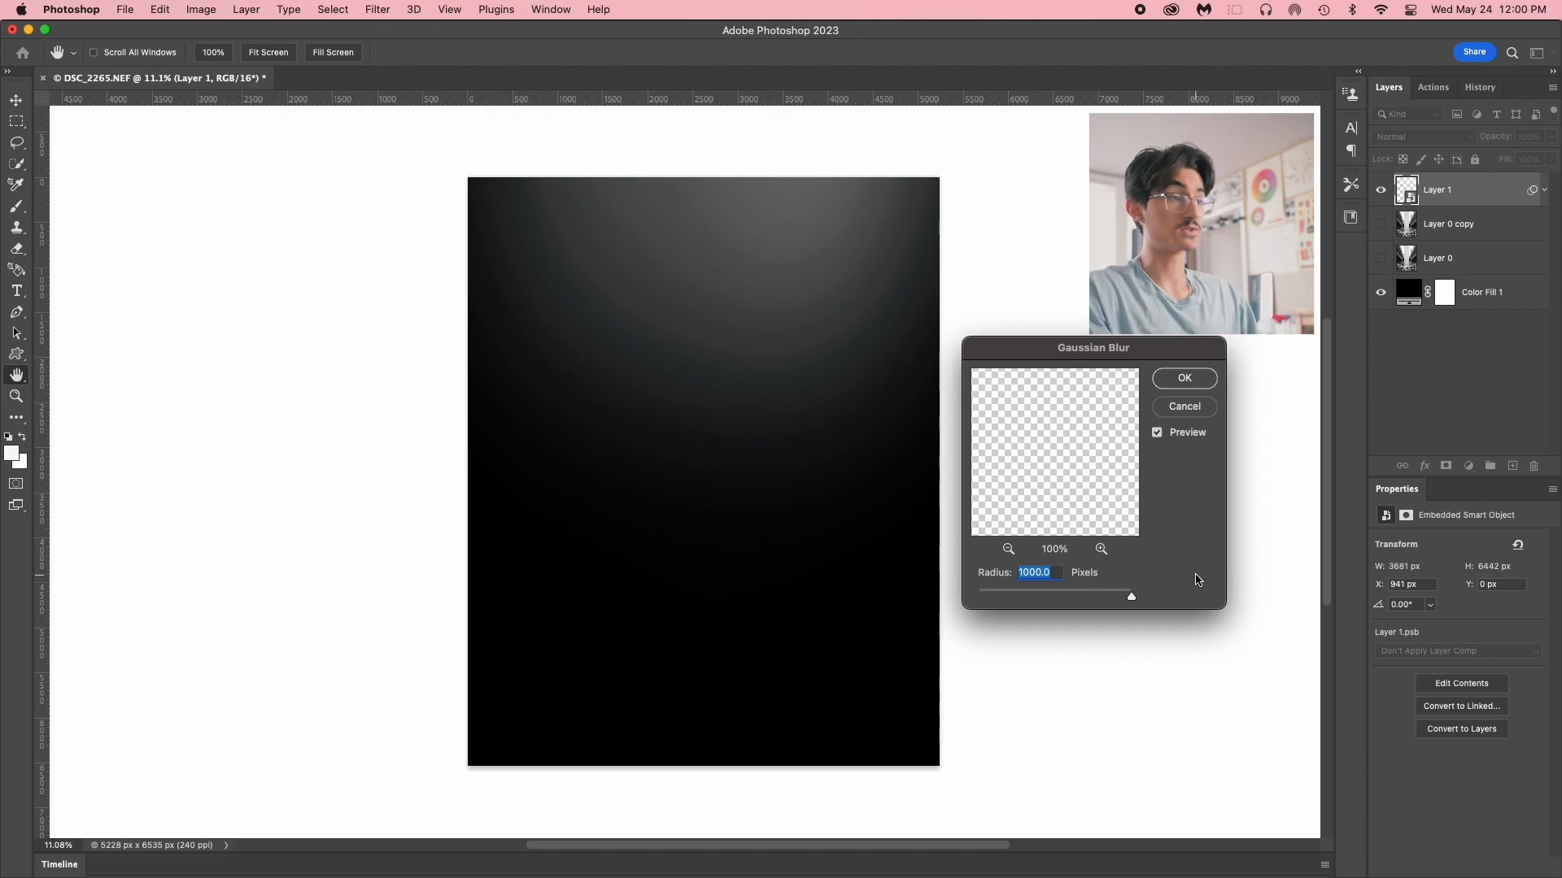
{"action": "left_click_drag", "start_coordinate": [1131, 596], "coordinate": [1099, 596]}
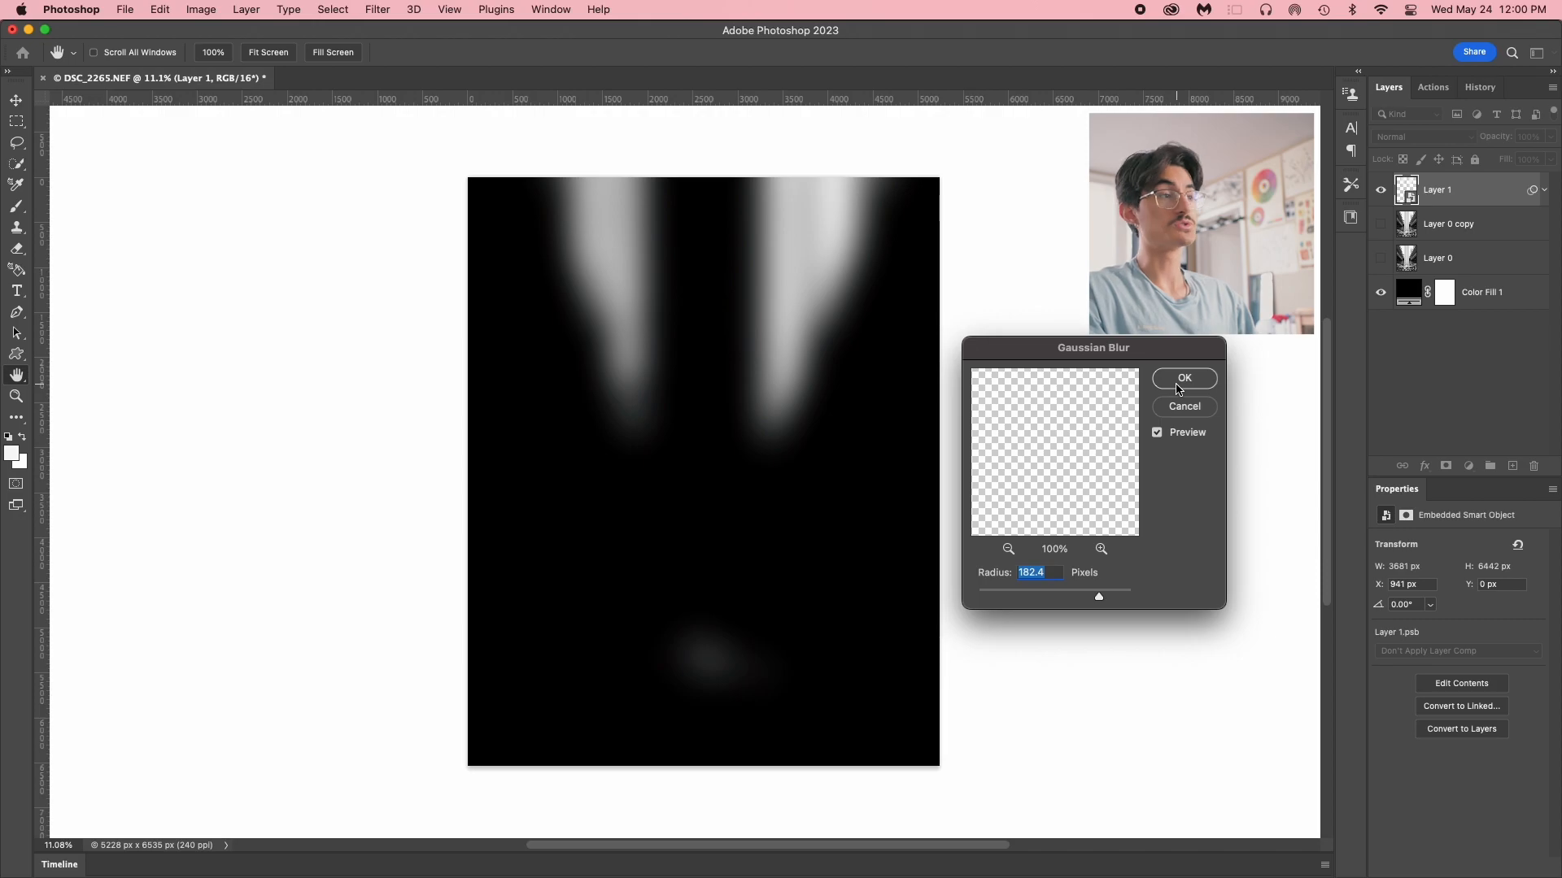
{"action": "left_click", "coordinate": [1182, 379]}
Show Layer 0 and its copy again, and compare the photo with and without the blurred highlights layer
{"action": "left_click", "coordinate": [1381, 306]}
{"action": "left_click", "coordinate": [1380, 271]}
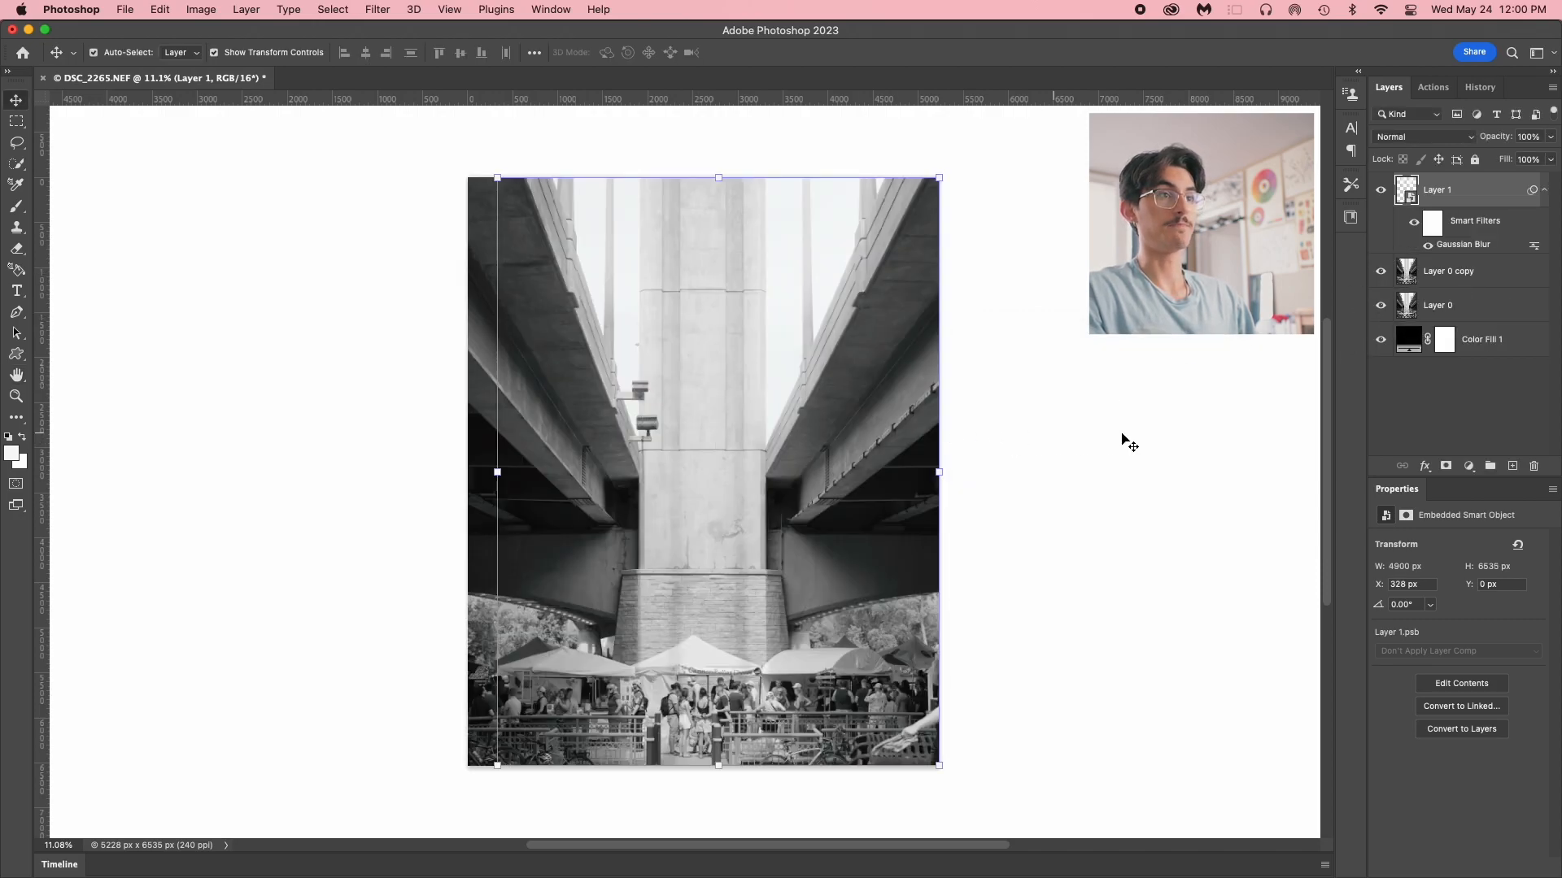
{"action": "left_click", "coordinate": [1381, 193]}
{"action": "left_click", "coordinate": [1381, 193]}
{"action": "left_click", "coordinate": [1381, 193]}
{"action": "left_click", "coordinate": [1382, 193]}
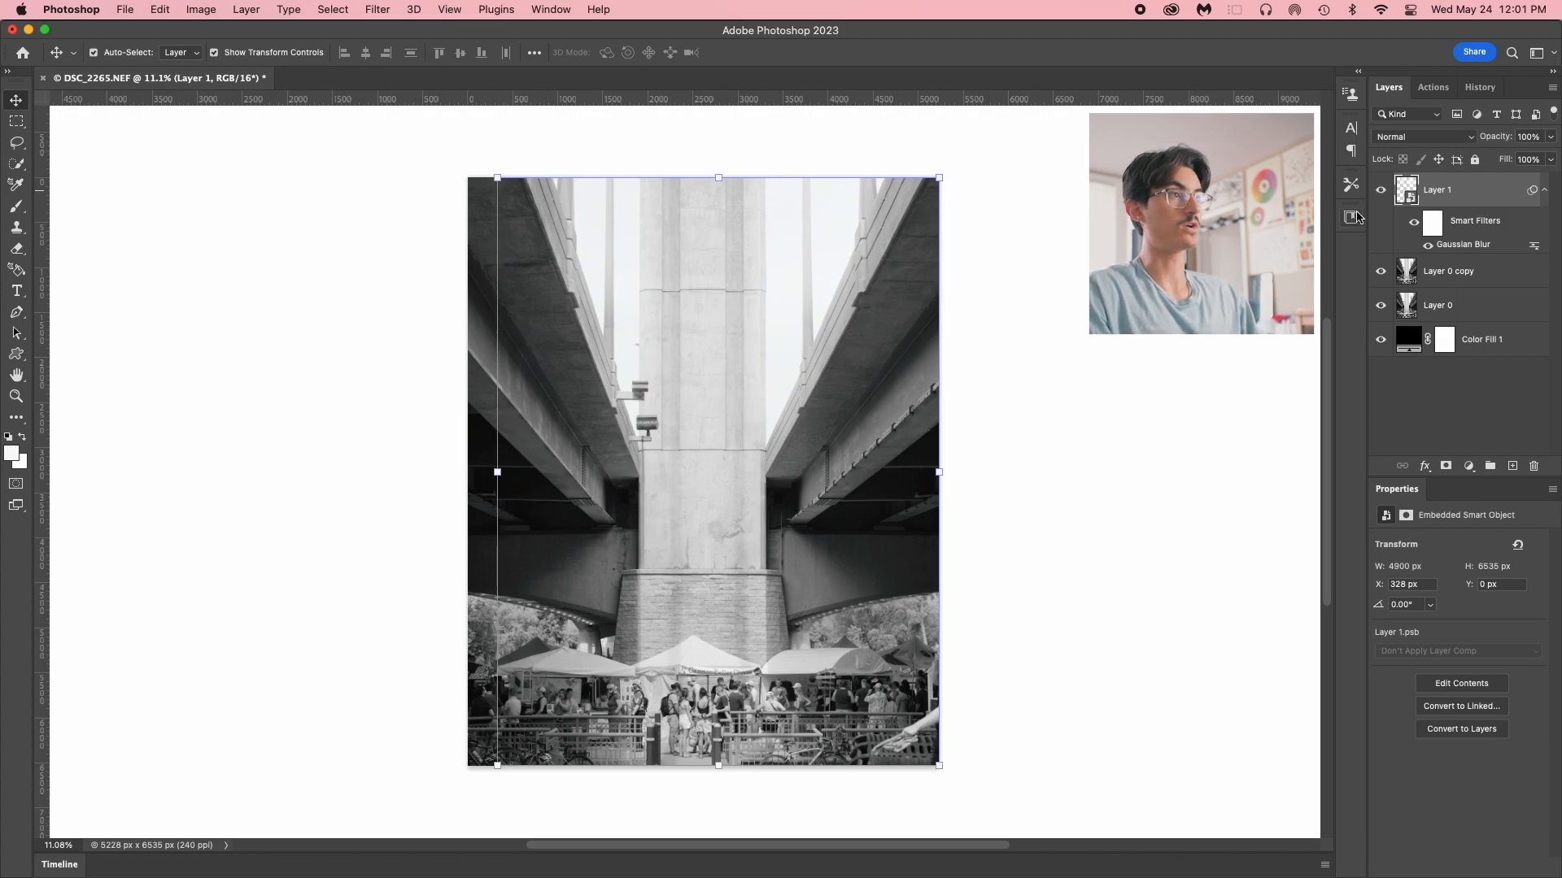
Rename the blurred highlights layer "glow" and place it in a group also named "glow"
{"action": "double_click", "coordinate": [1452, 191]}
{"action": "type", "text": "glow"}
{"action": "key", "text": "Return"}
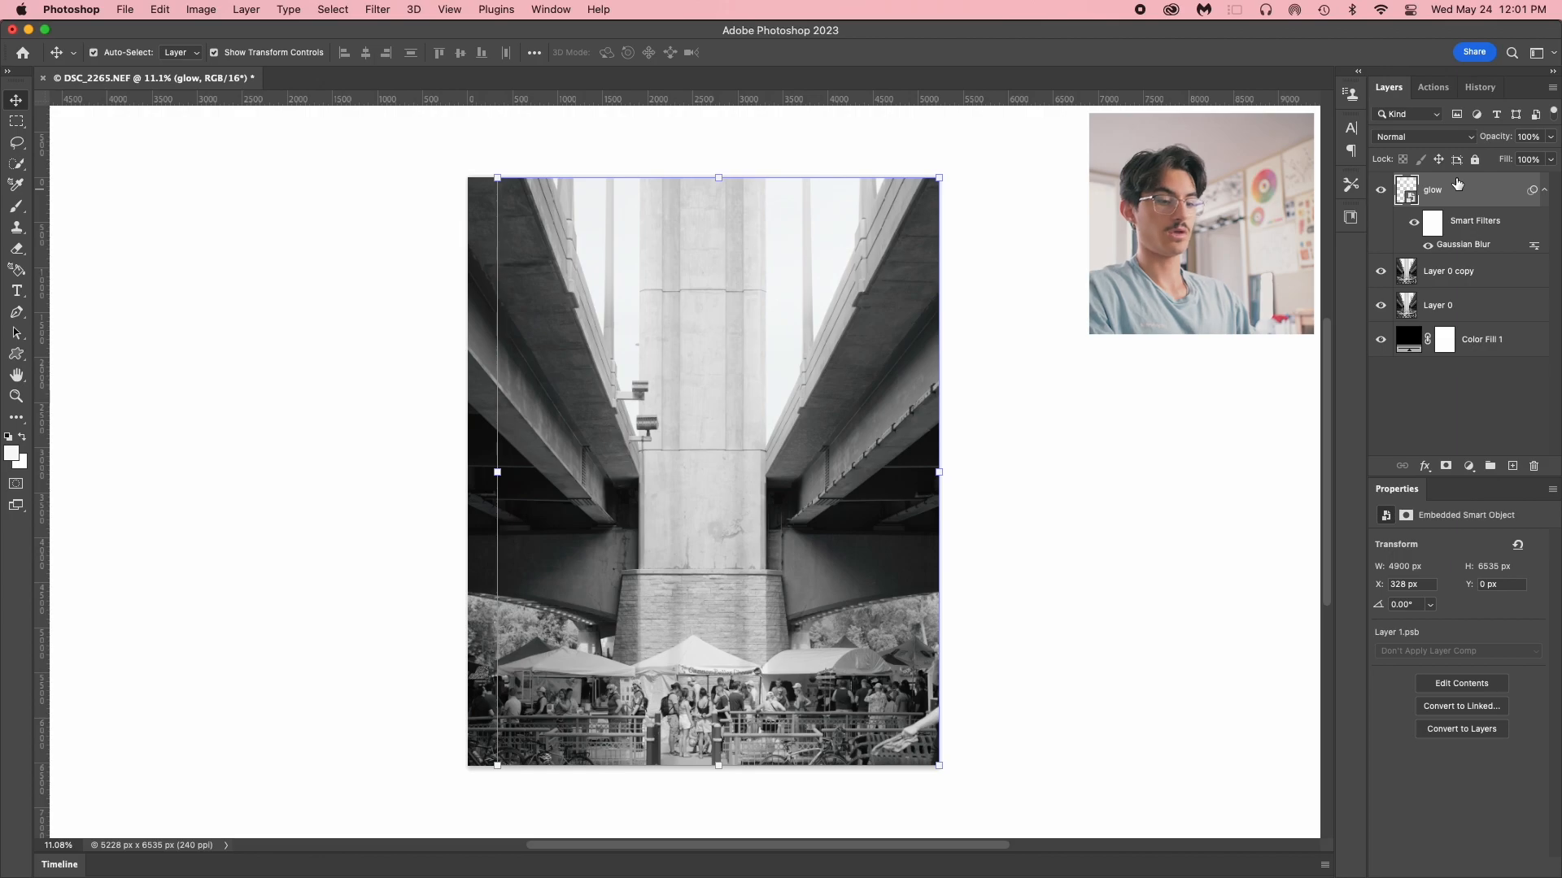
{"action": "key", "text": "super+g"}
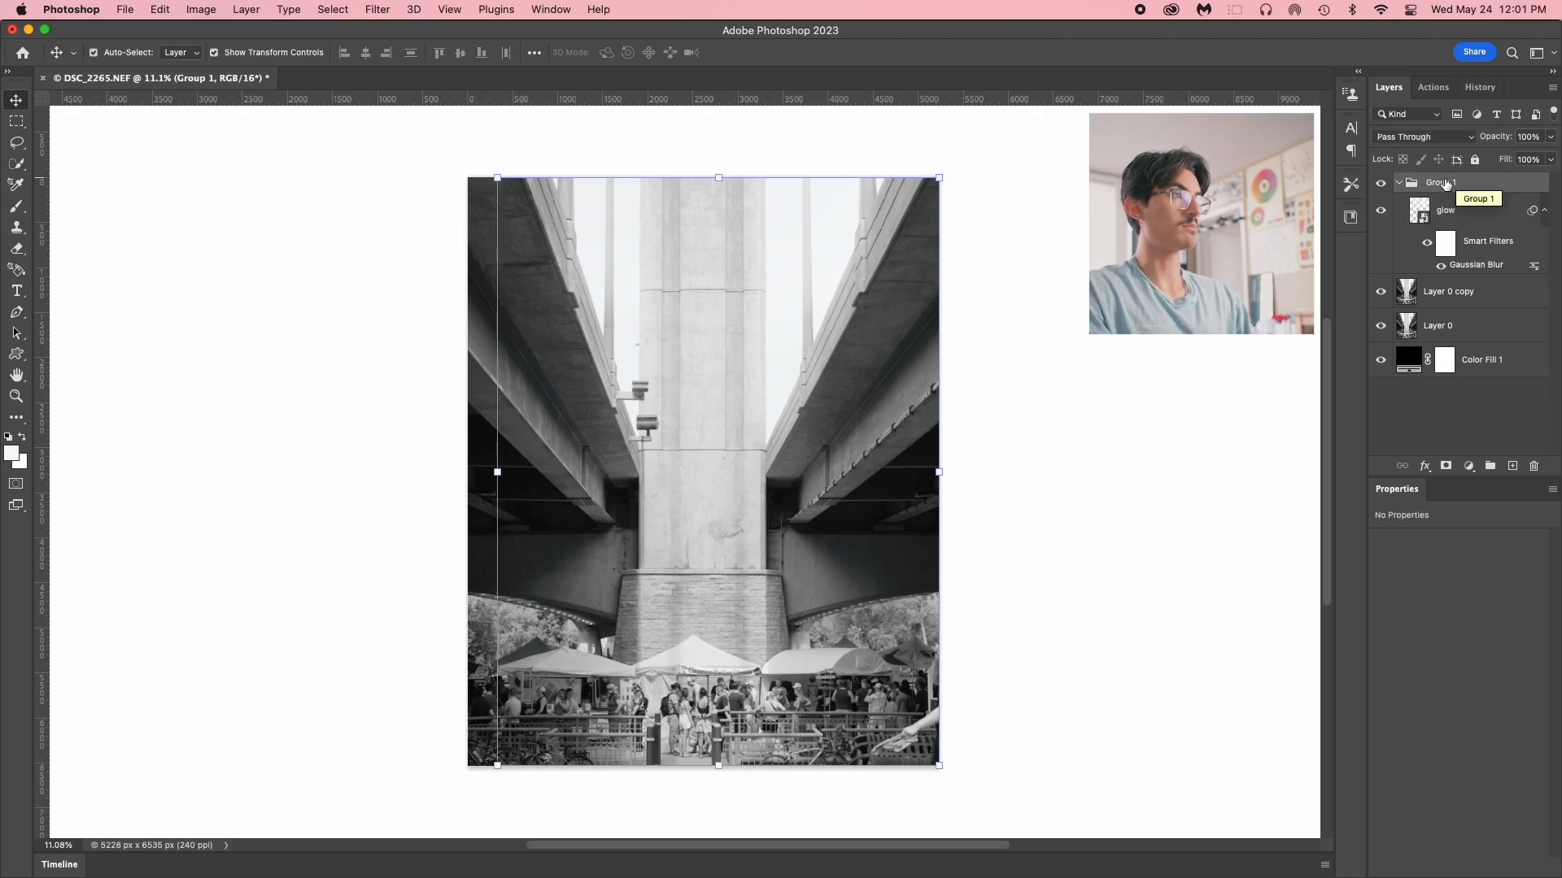
{"action": "double_click", "coordinate": [1445, 183]}
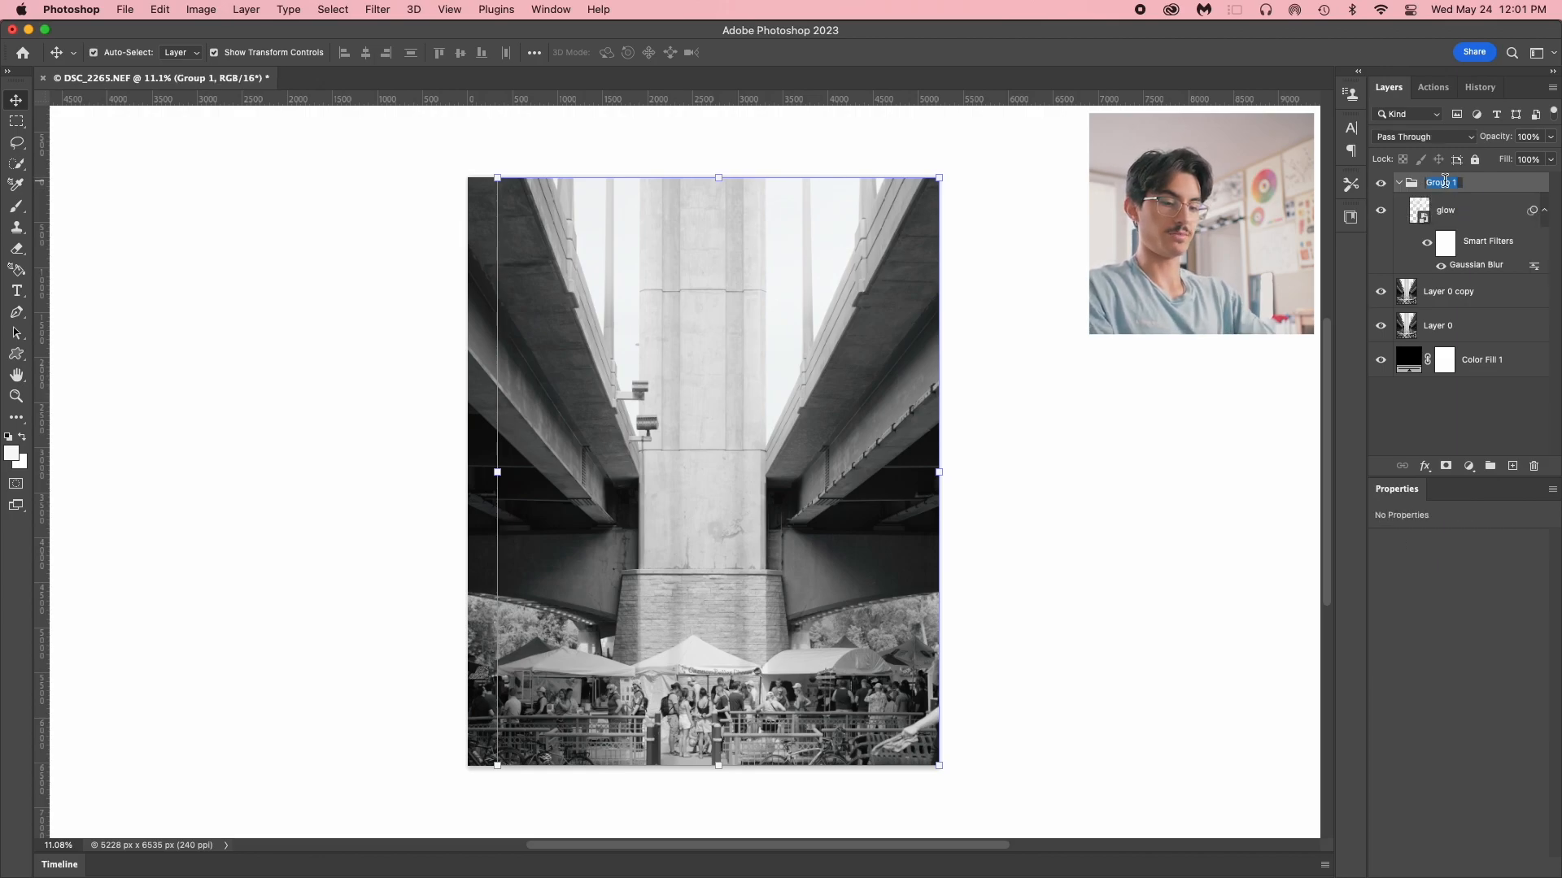
{"action": "type", "text": "g"}
{"action": "key", "text": "Return"}
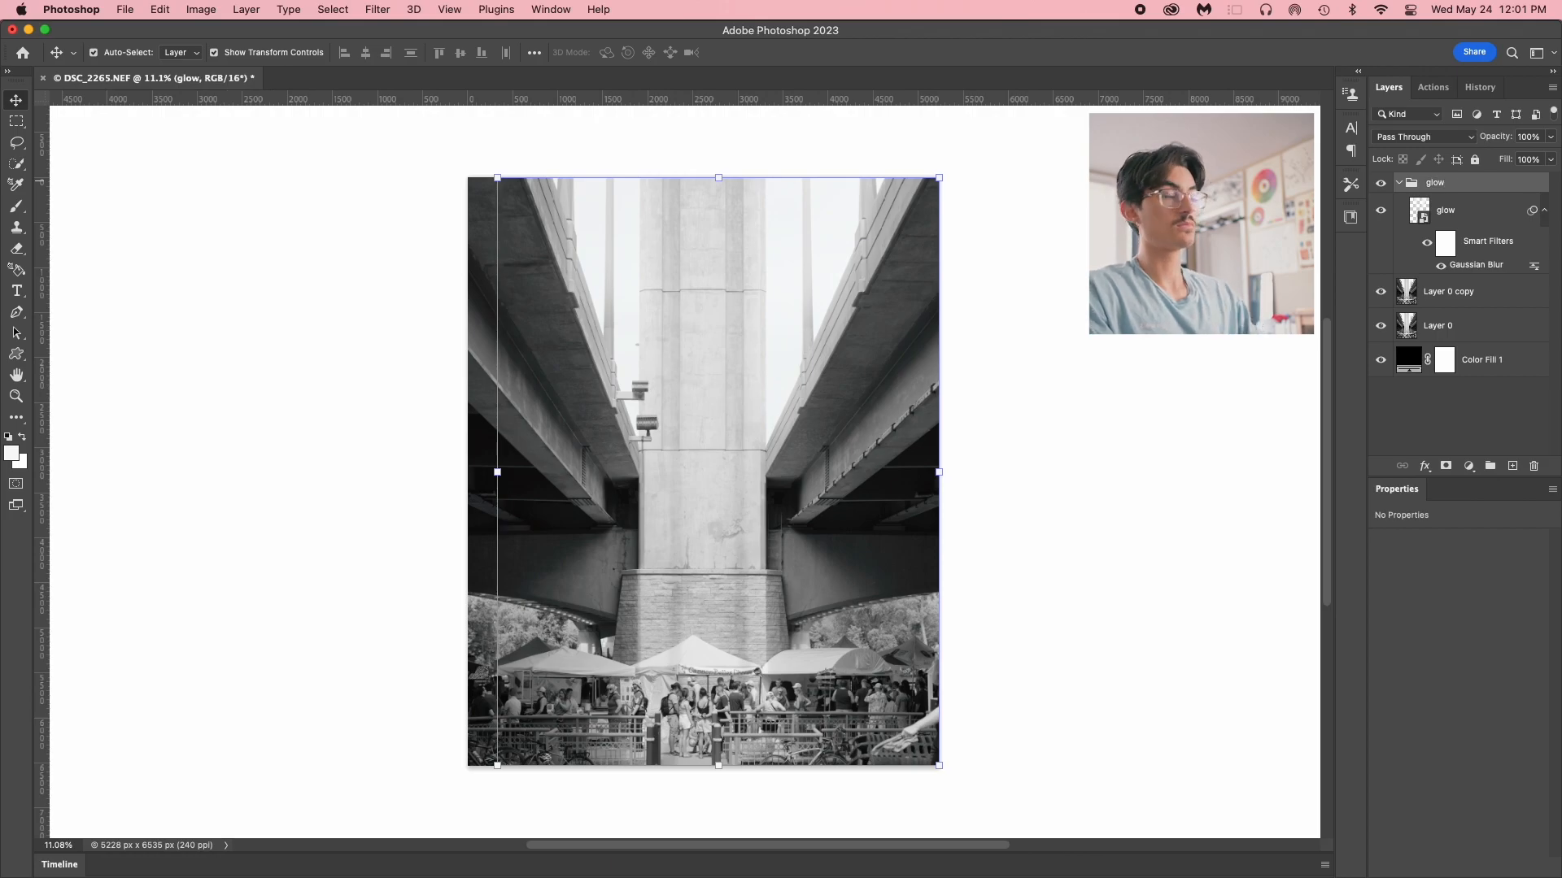
{"action": "left_click", "coordinate": [1445, 213]}
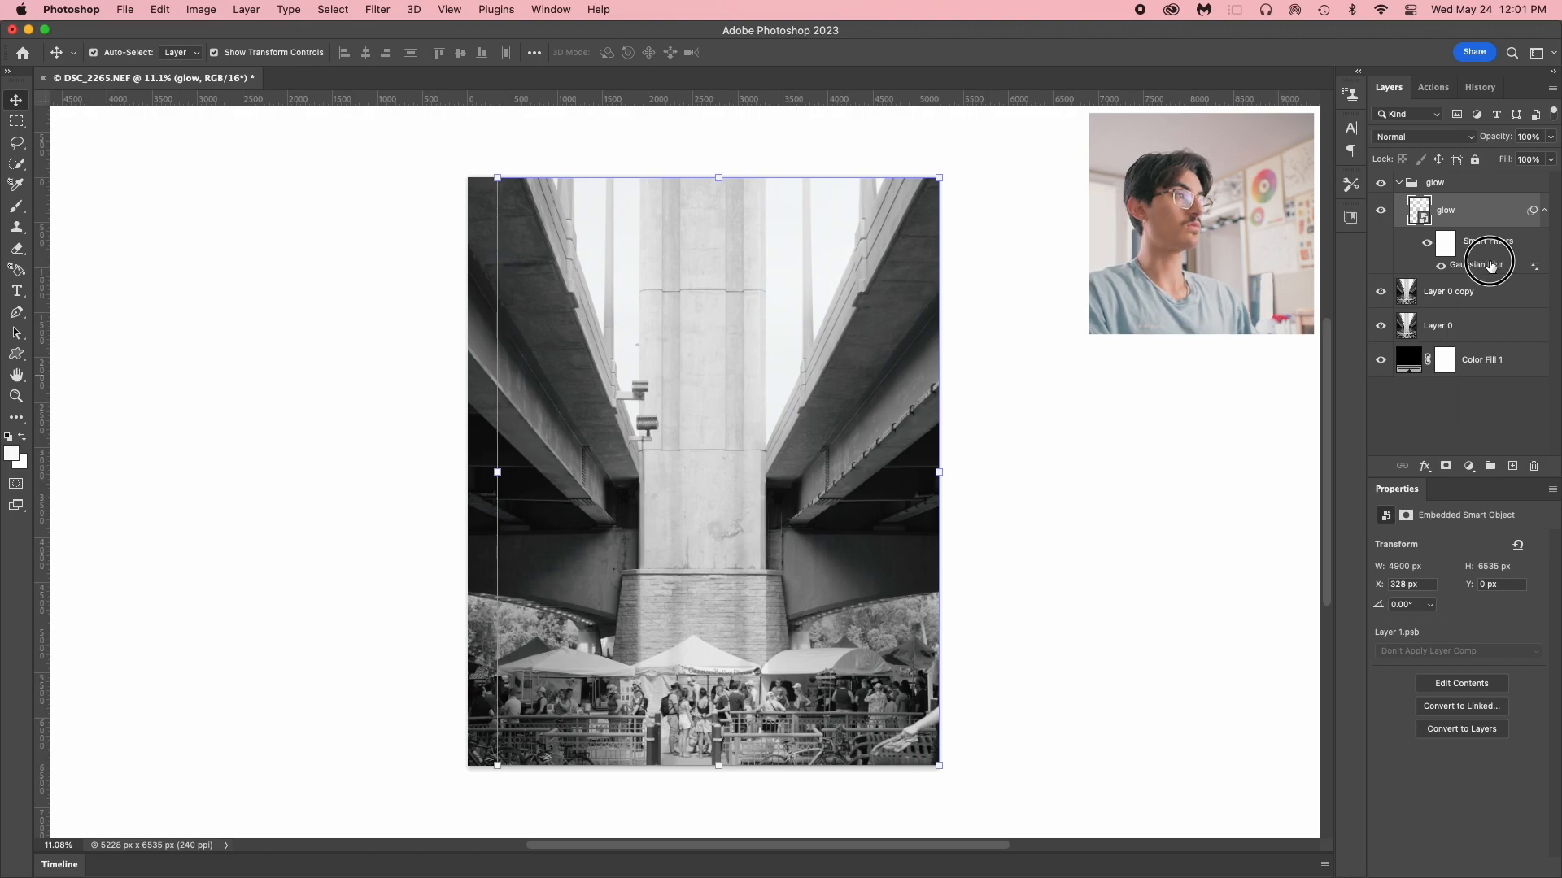
{"action": "double_click", "coordinate": [1494, 262]}
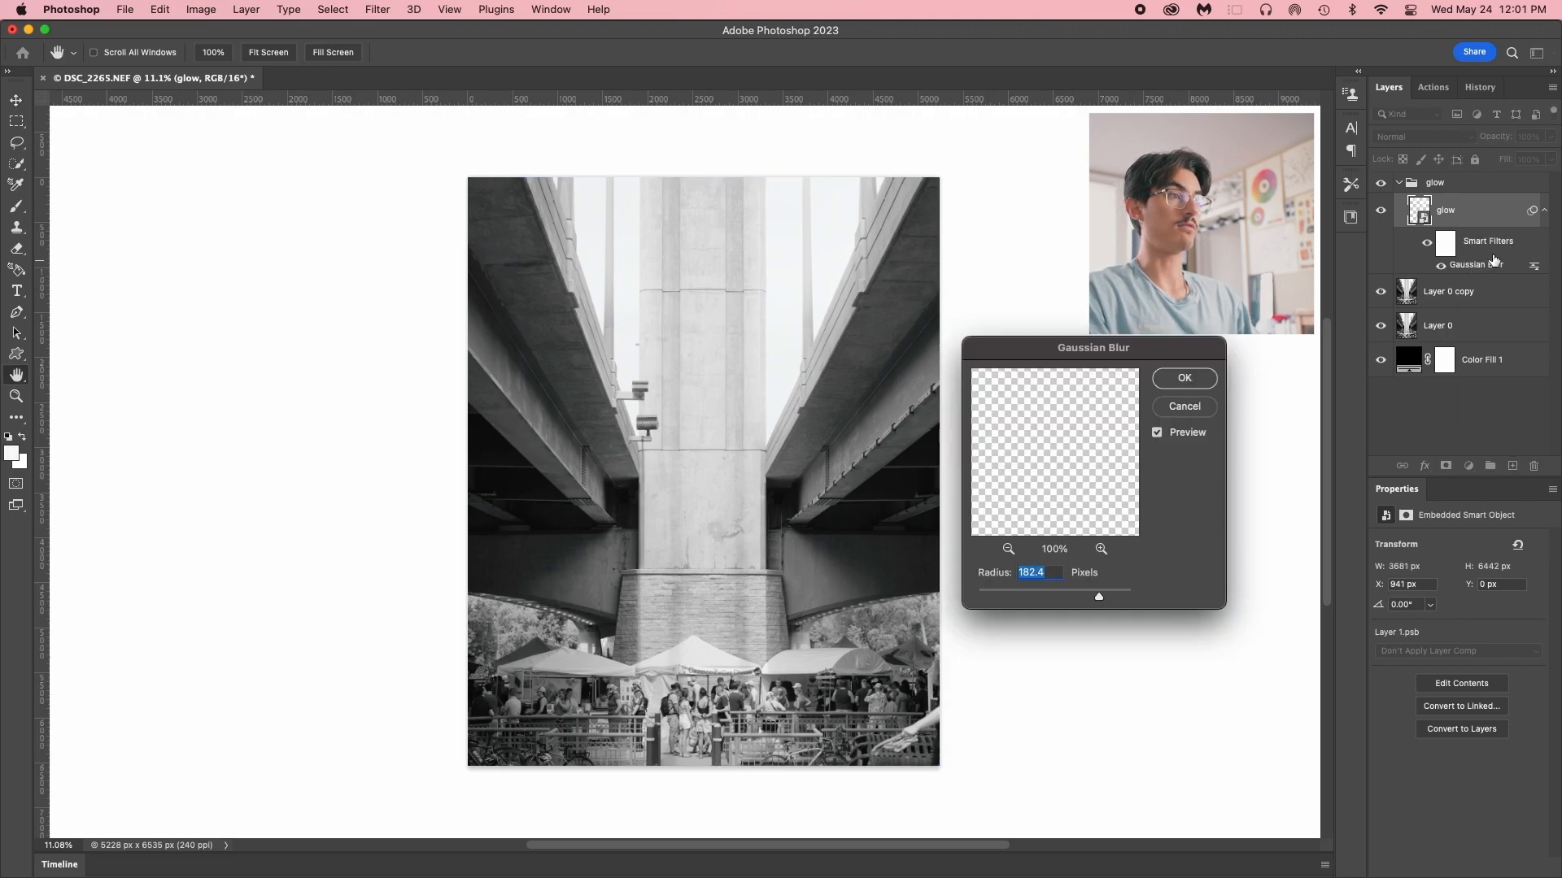
{"action": "left_click", "coordinate": [1186, 406]}
Duplicate the glow layer and set the copy's Gaussian Blur radius to 56 pixels
{"action": "left_click", "coordinate": [1445, 211]}
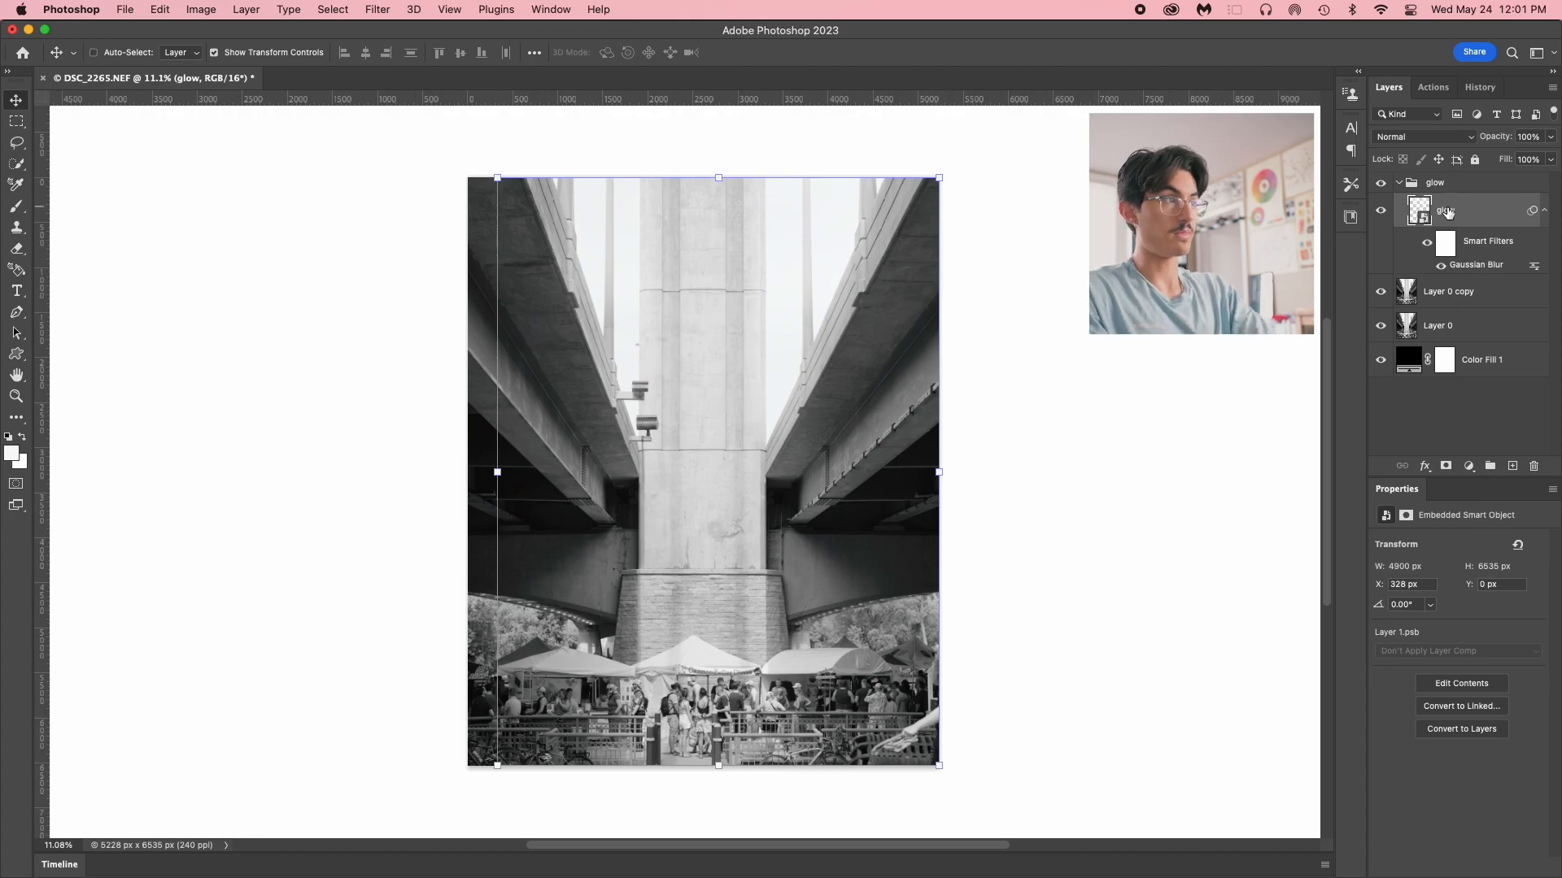
{"action": "key", "text": "super+j"}
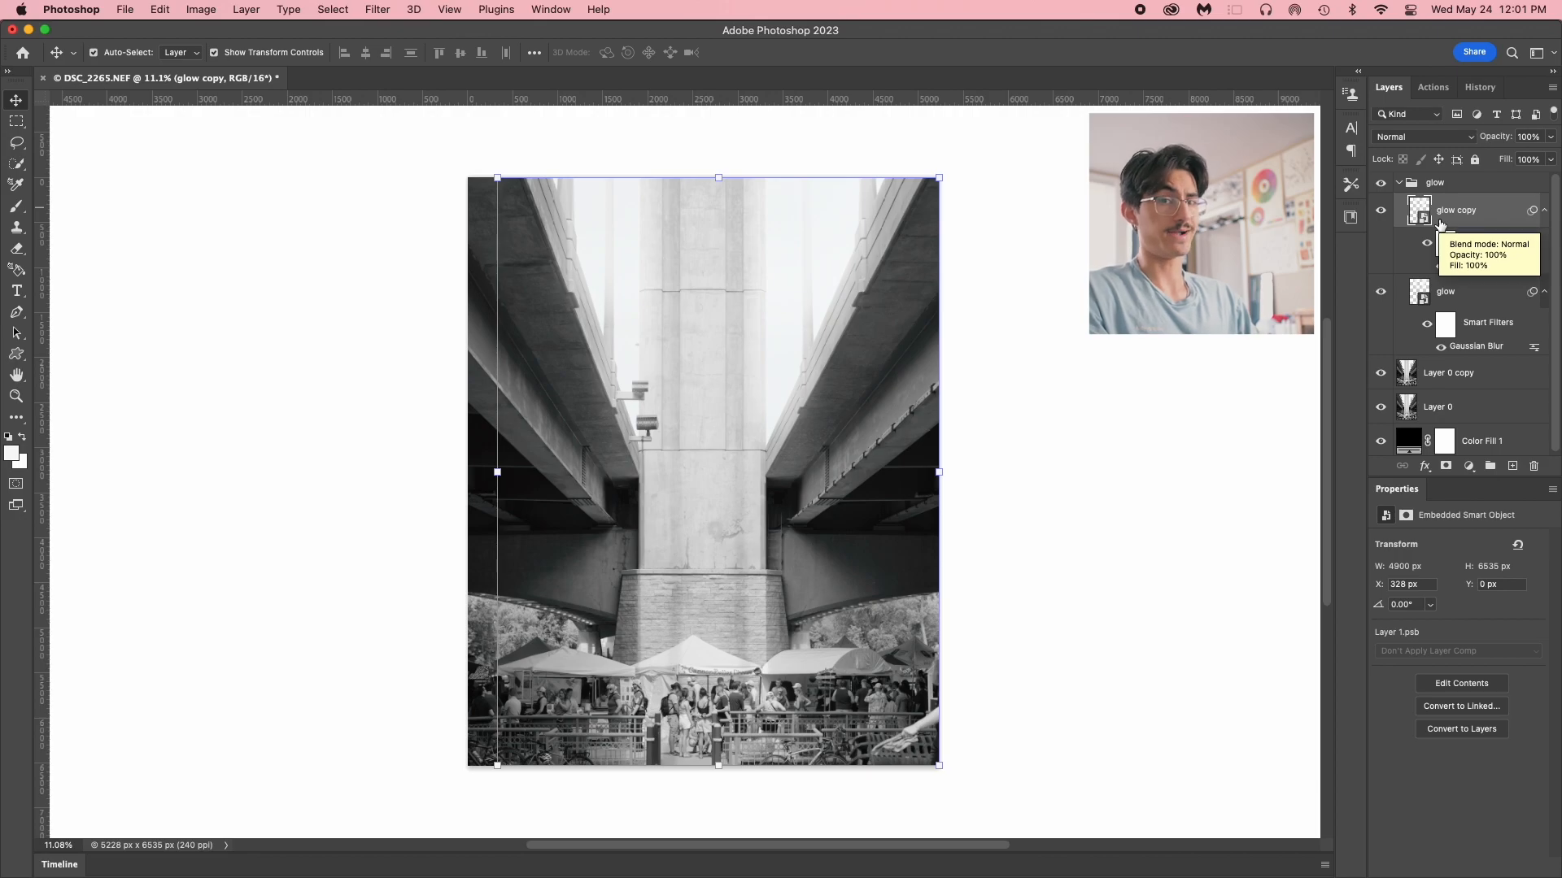
{"action": "left_click", "coordinate": [1481, 267]}
{"action": "double_click", "coordinate": [1481, 267]}
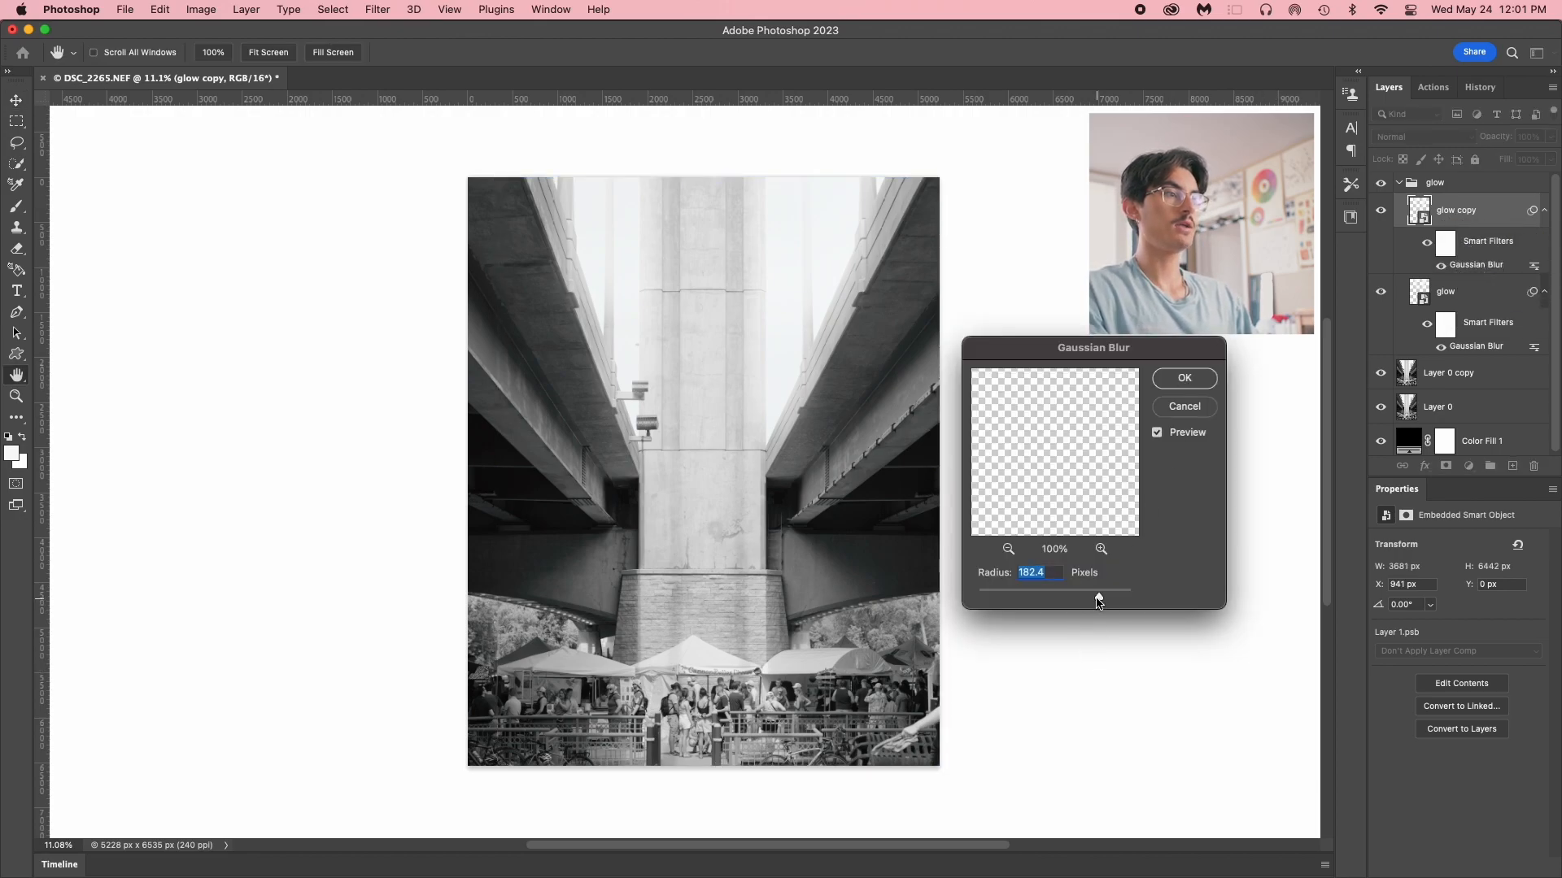
{"action": "left_click_drag", "start_coordinate": [1098, 602], "coordinate": [1064, 594]}
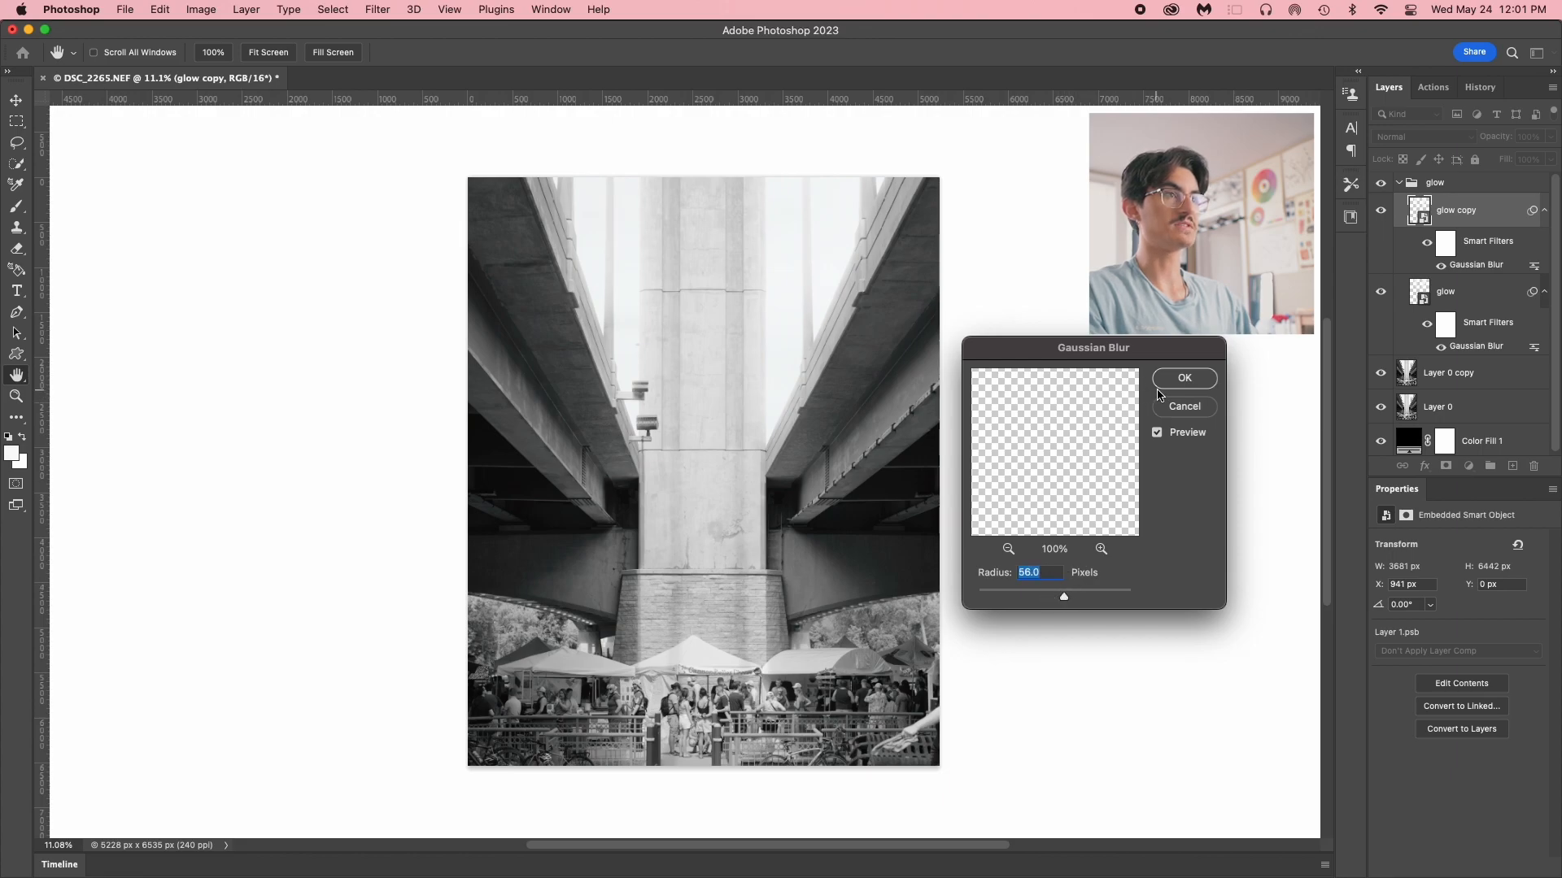
{"action": "left_click", "coordinate": [1184, 379]}
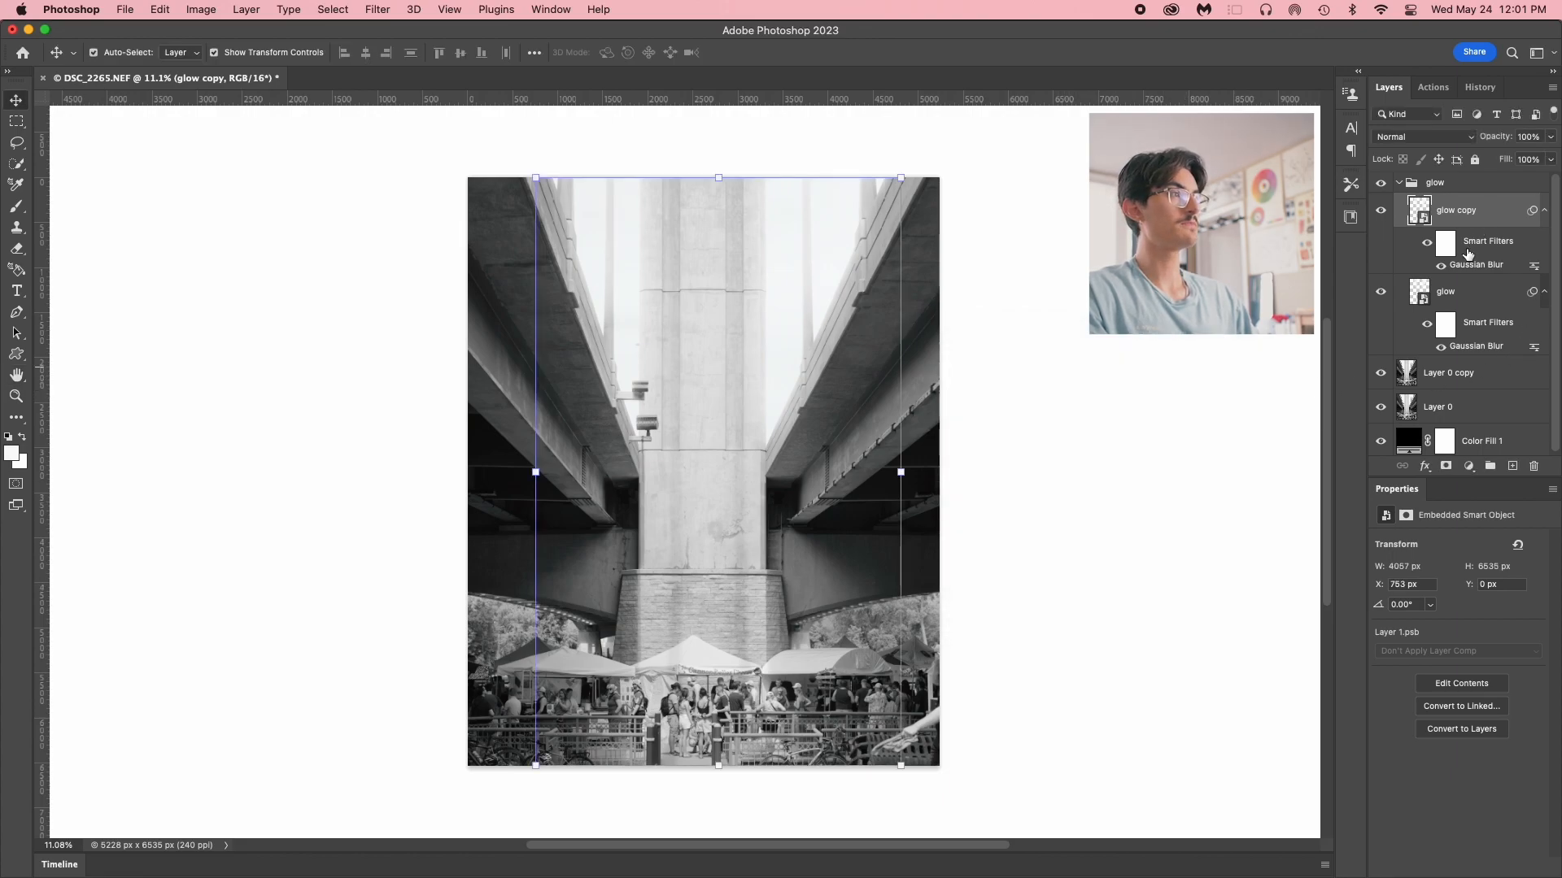
Duplicate the glow copy layer and set the new duplicate's Gaussian Blur radius to 300 pixels
{"action": "left_click", "coordinate": [1456, 291]}
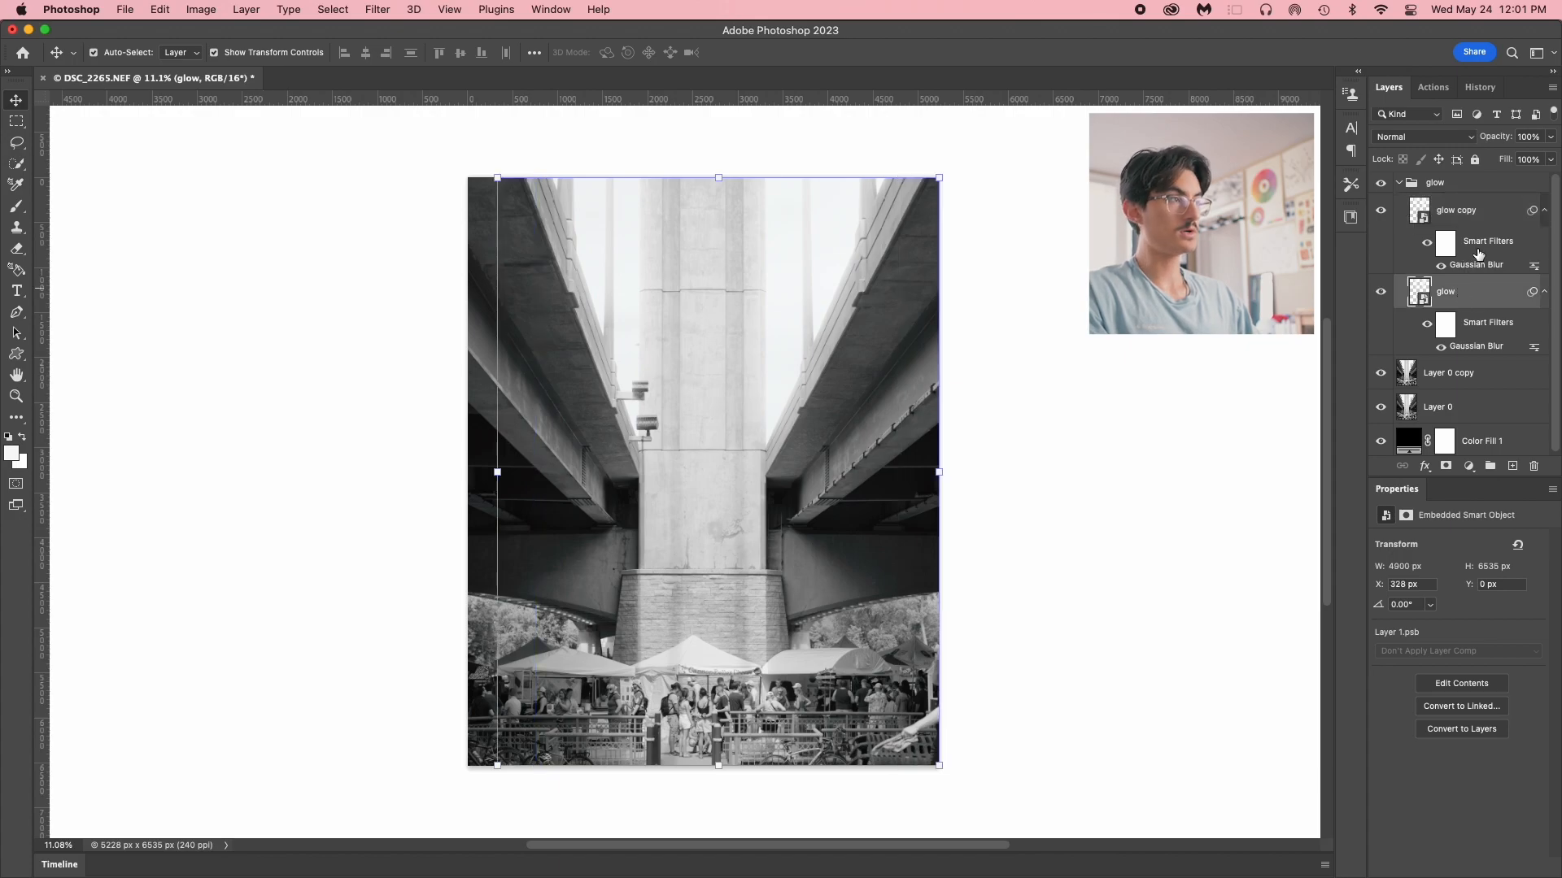
{"action": "left_click", "coordinate": [1464, 211]}
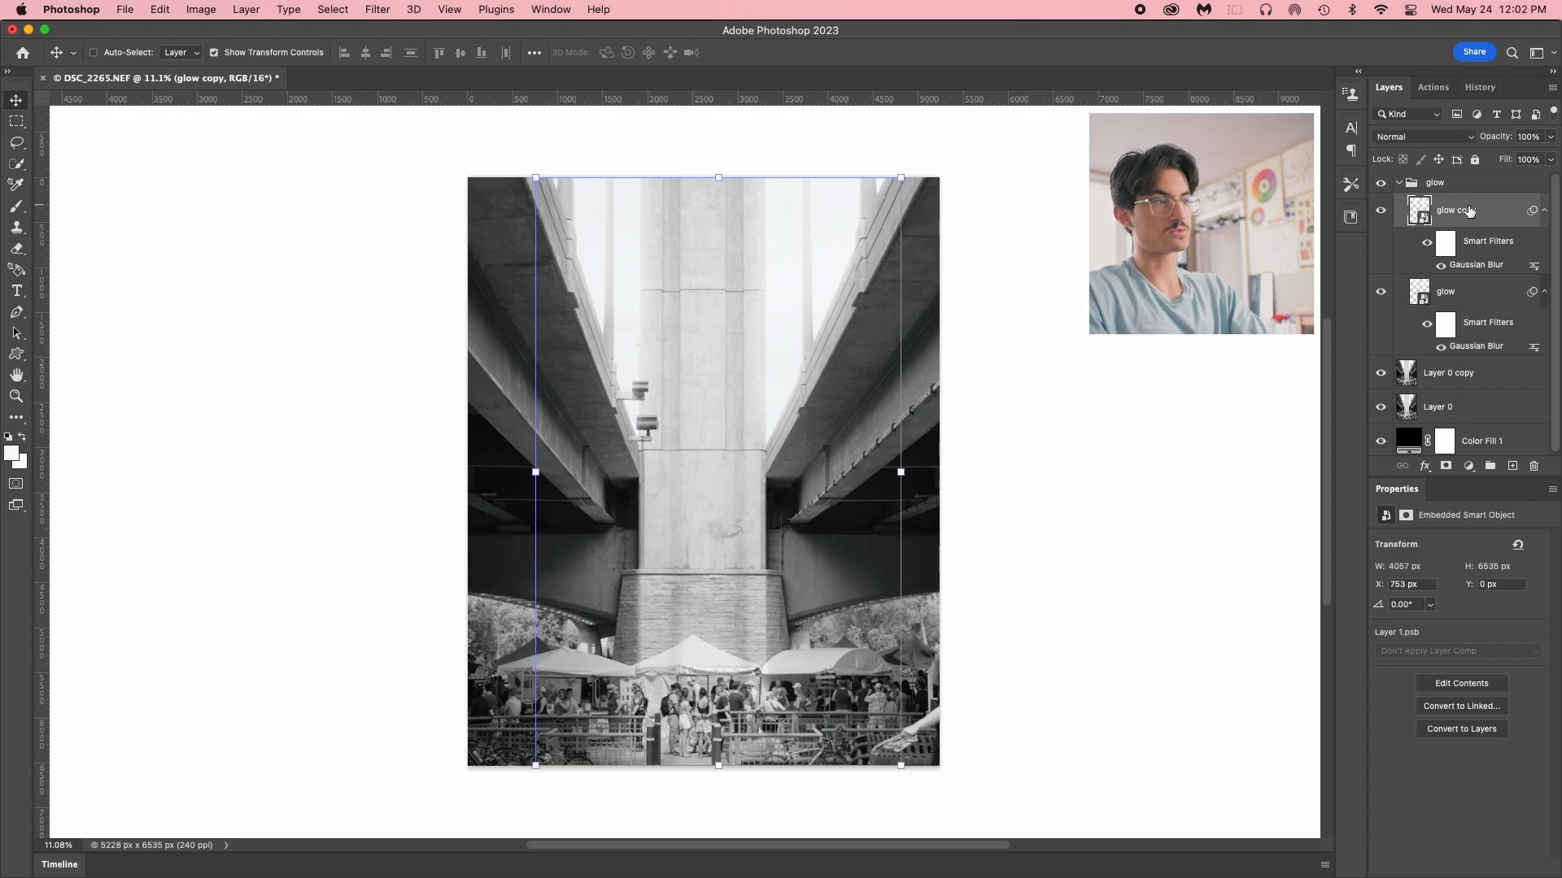
{"action": "key", "text": "super+j"}
{"action": "double_click", "coordinate": [1489, 264]}
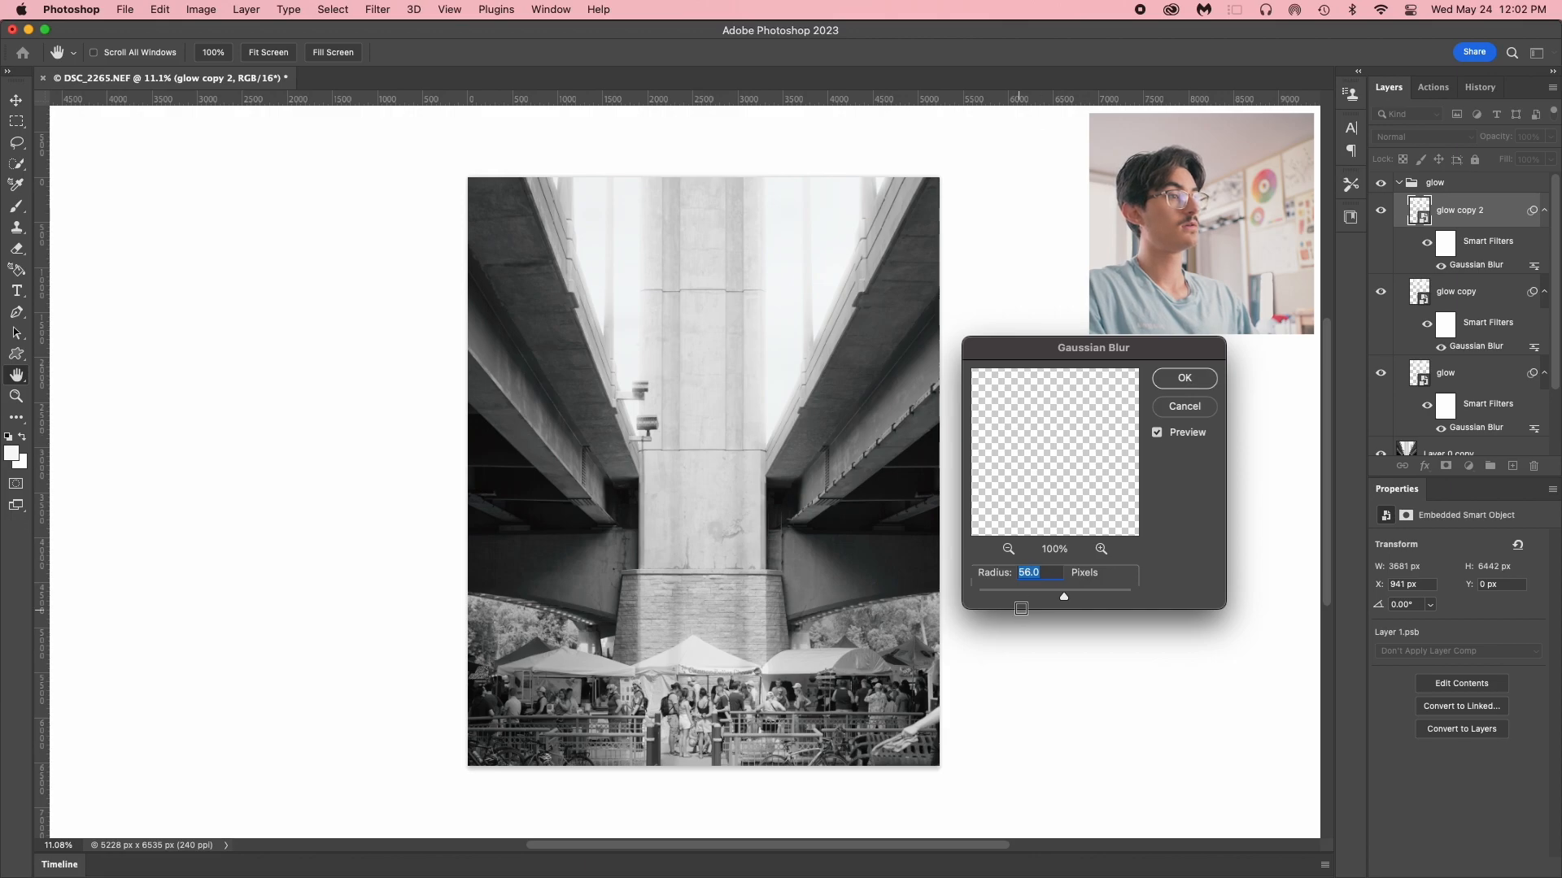
{"action": "left_click_drag", "start_coordinate": [1065, 600], "coordinate": [1107, 596]}
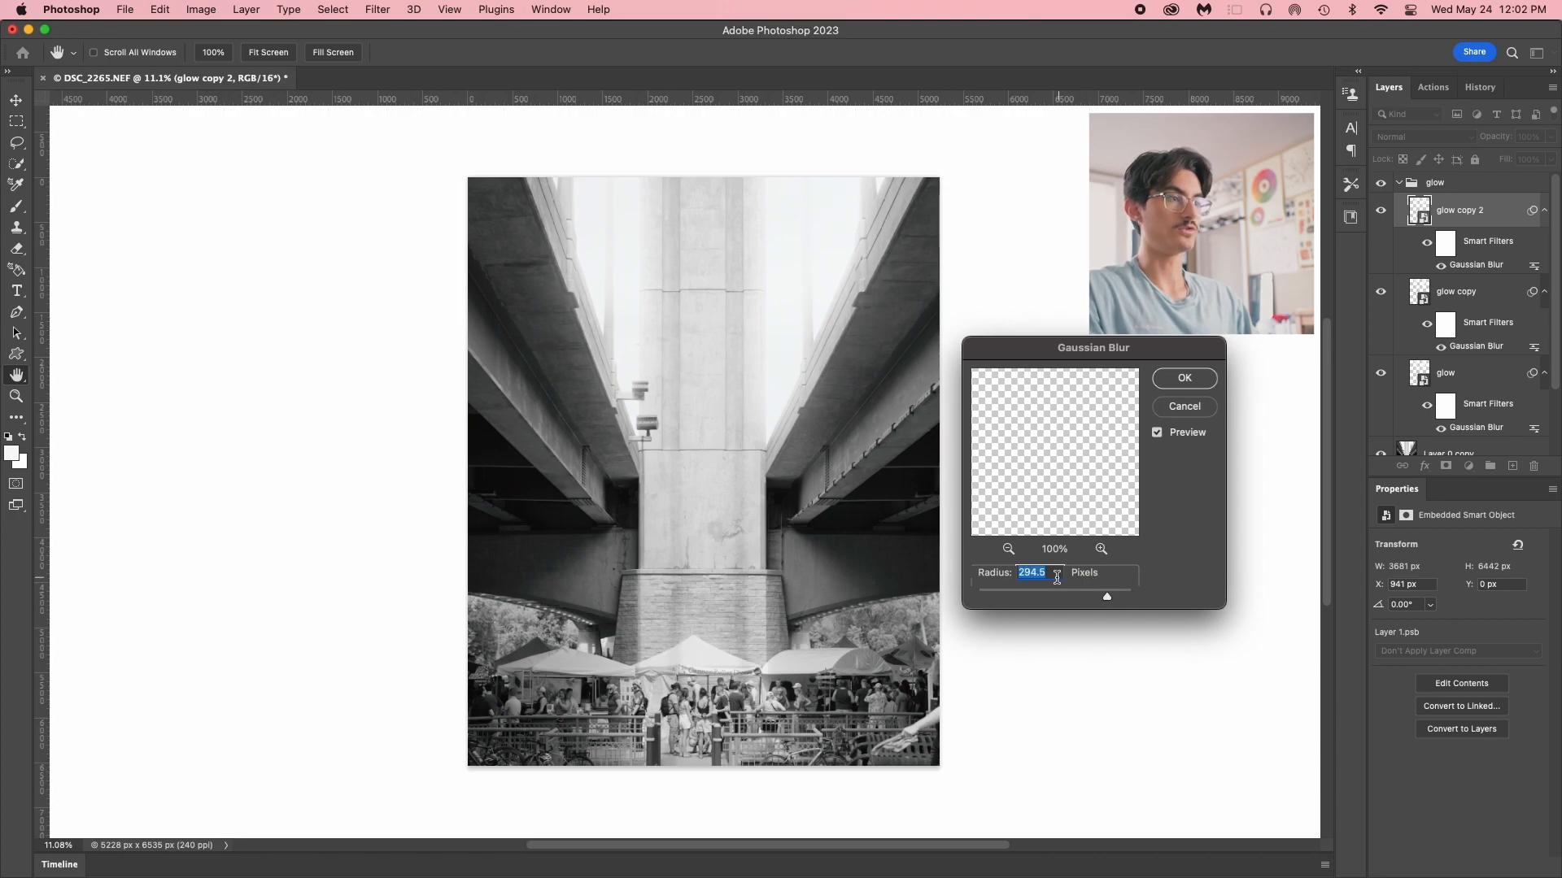
{"action": "type", "text": "30"}
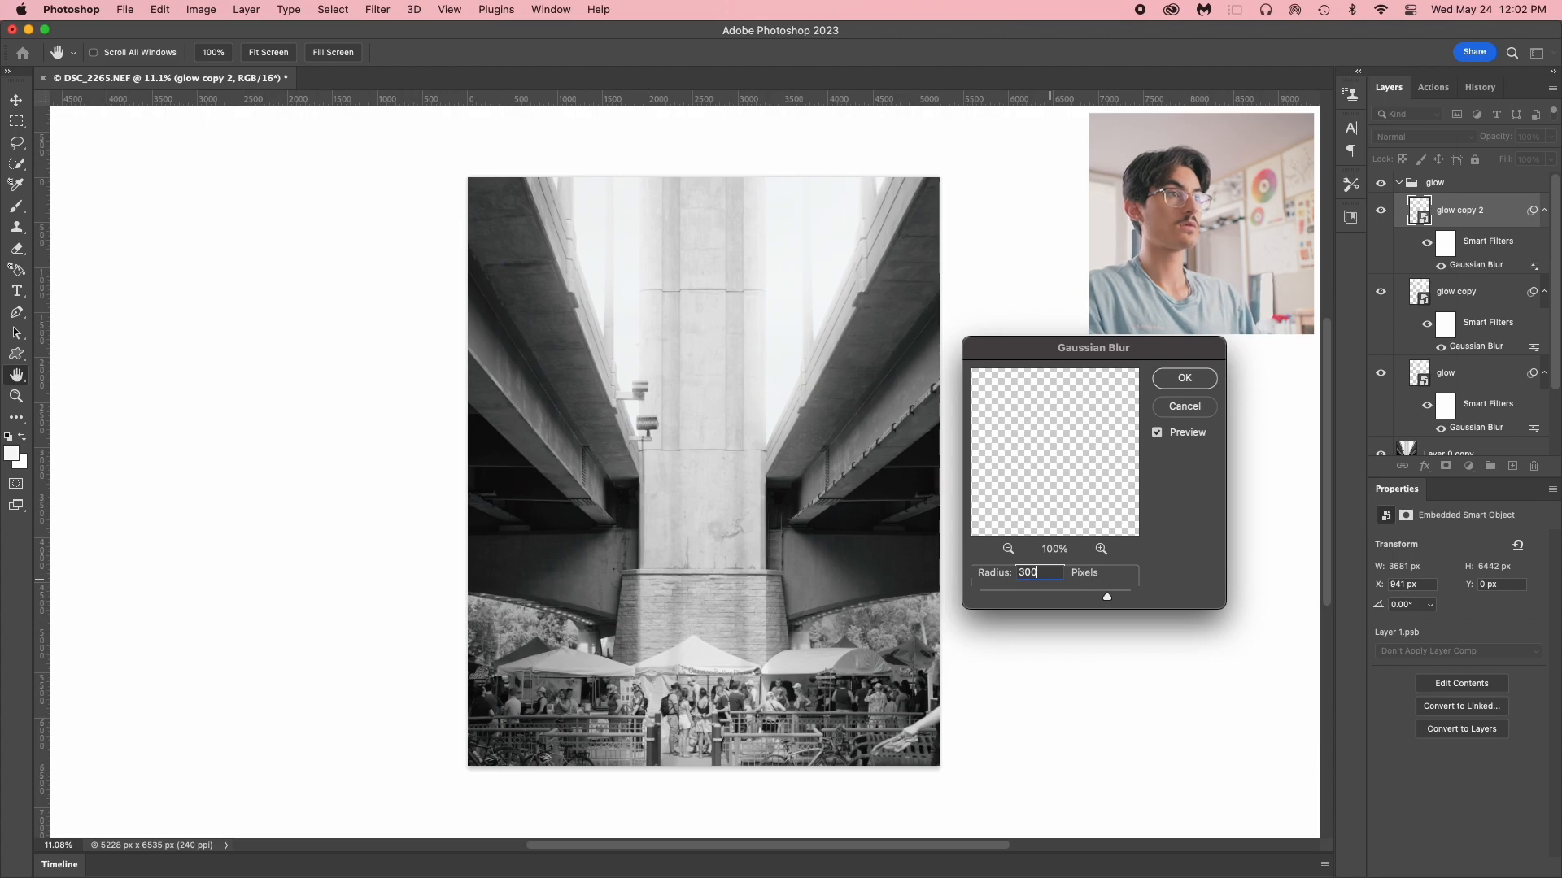
{"action": "type", "text": "0"}
{"action": "left_click", "coordinate": [1200, 376]}
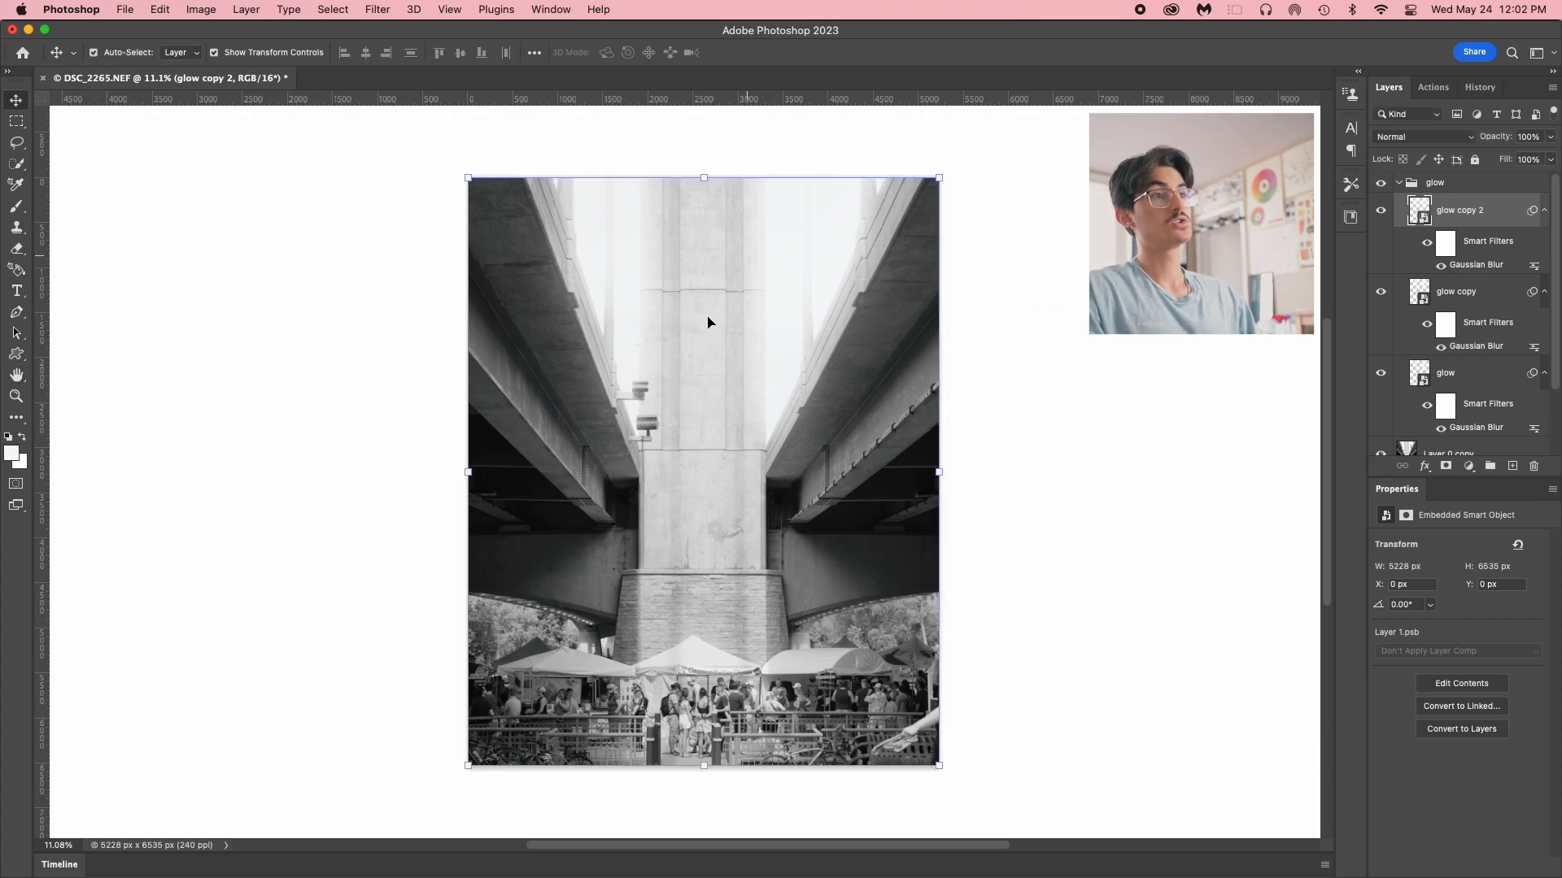
{"action": "left_click", "coordinate": [1044, 324]}
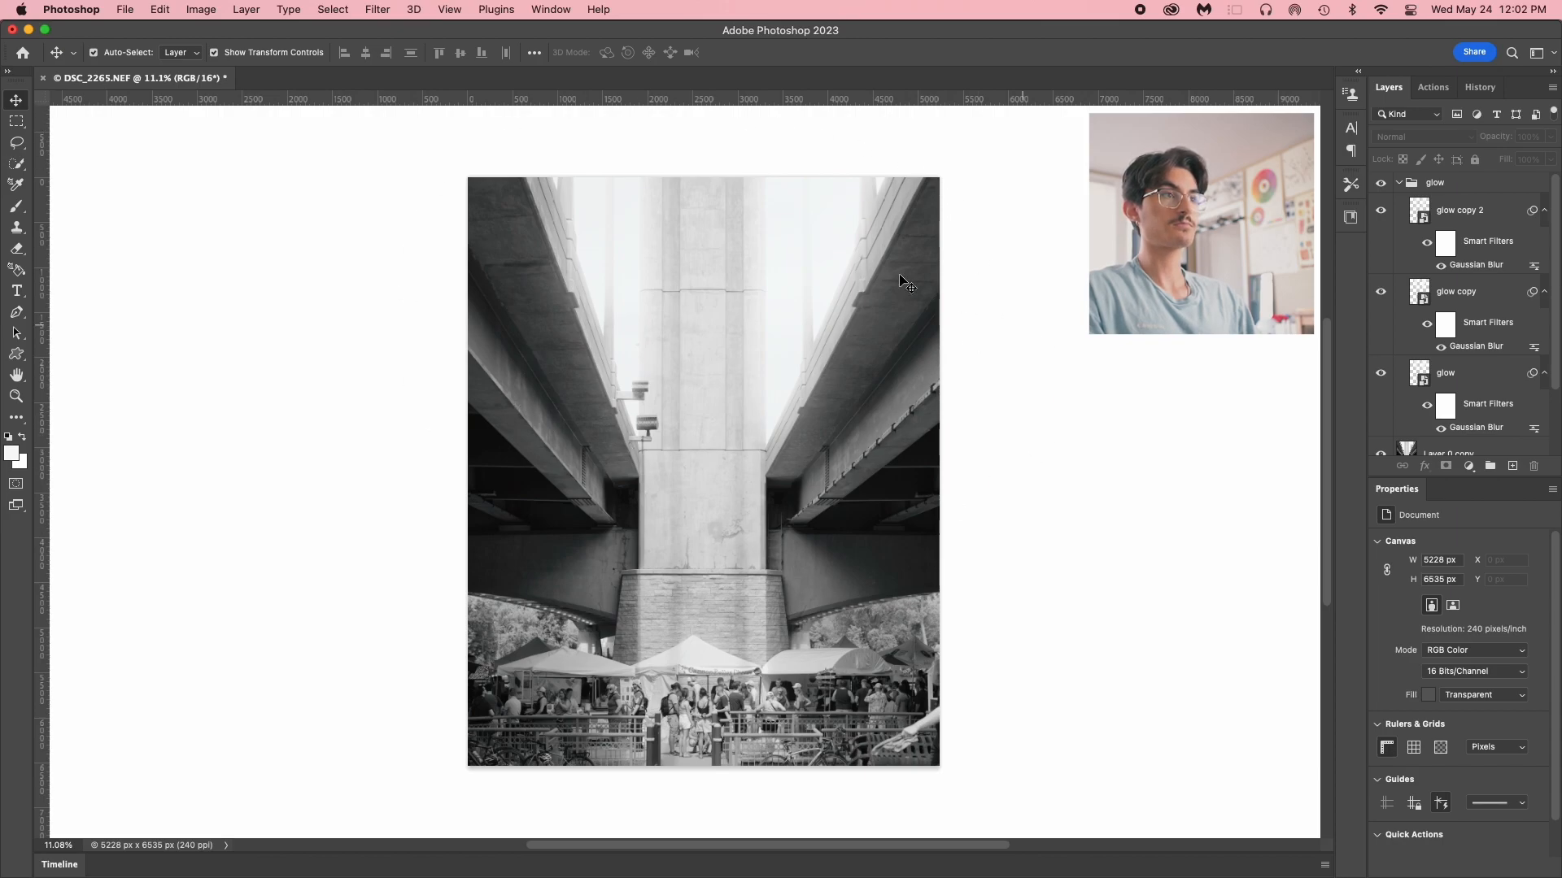
Collapse the glow group and set its opacity to 70%
{"action": "left_click", "coordinate": [1399, 183]}
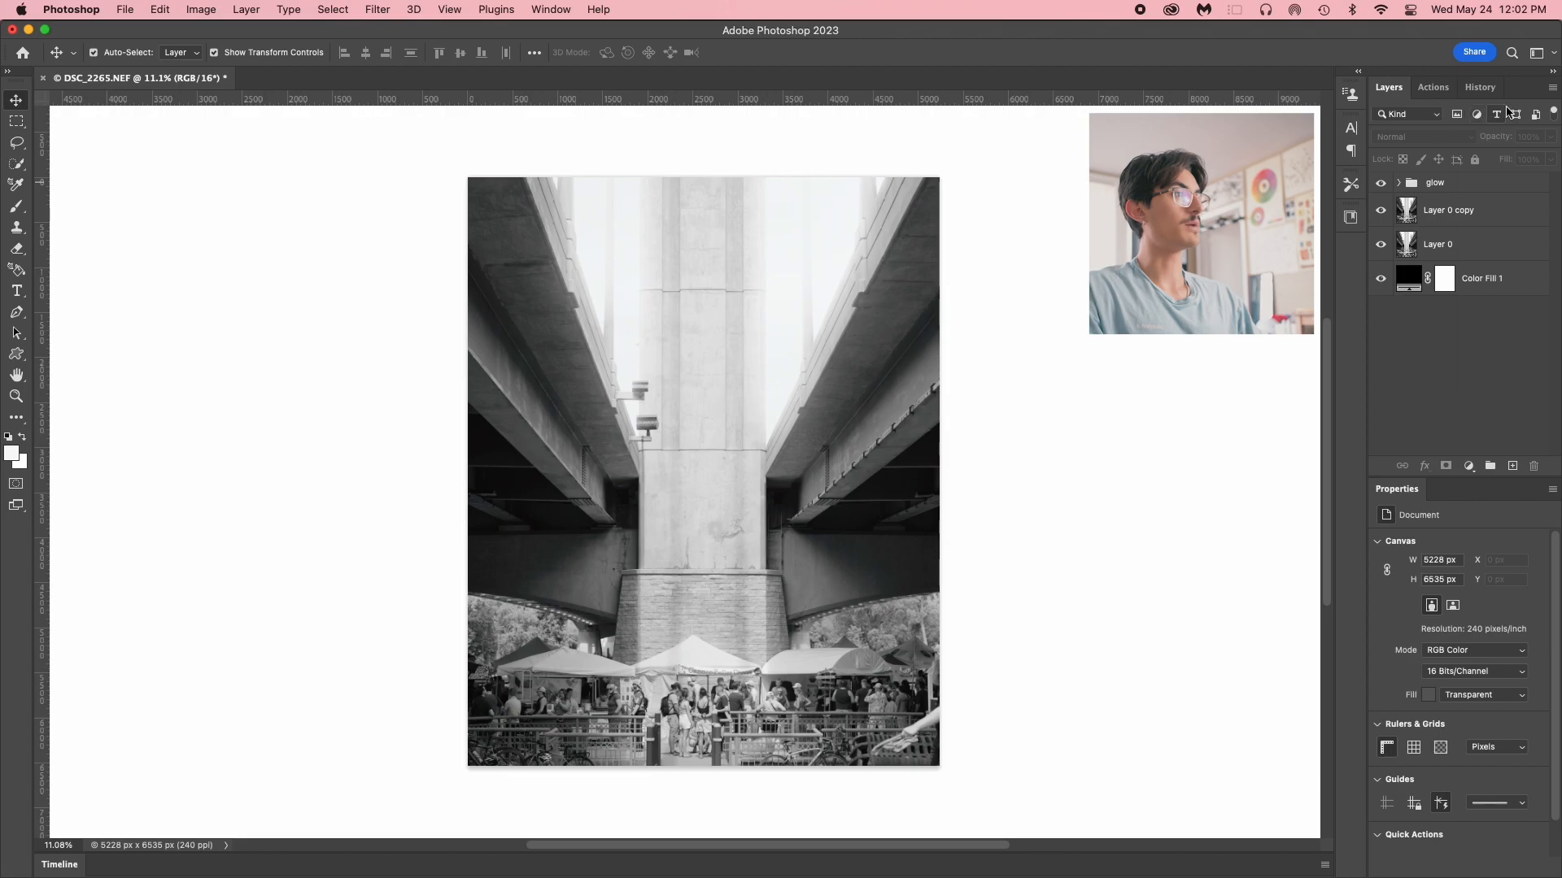
{"action": "left_click", "coordinate": [1435, 187]}
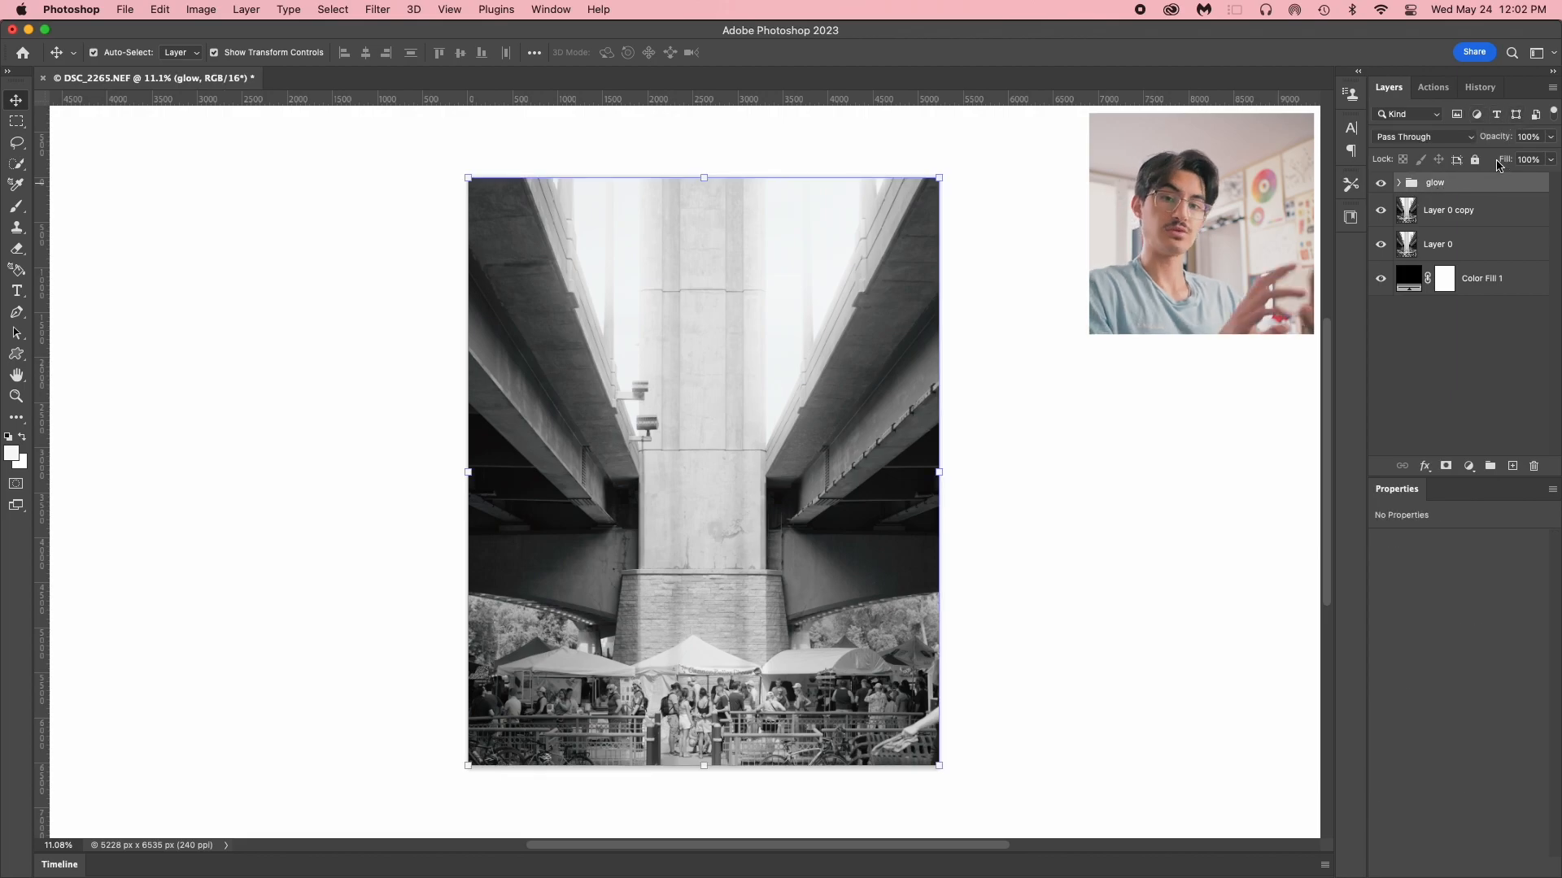
{"action": "left_click", "coordinate": [1541, 138]}
{"action": "type", "text": "70"}
{"action": "key", "text": "Return"}
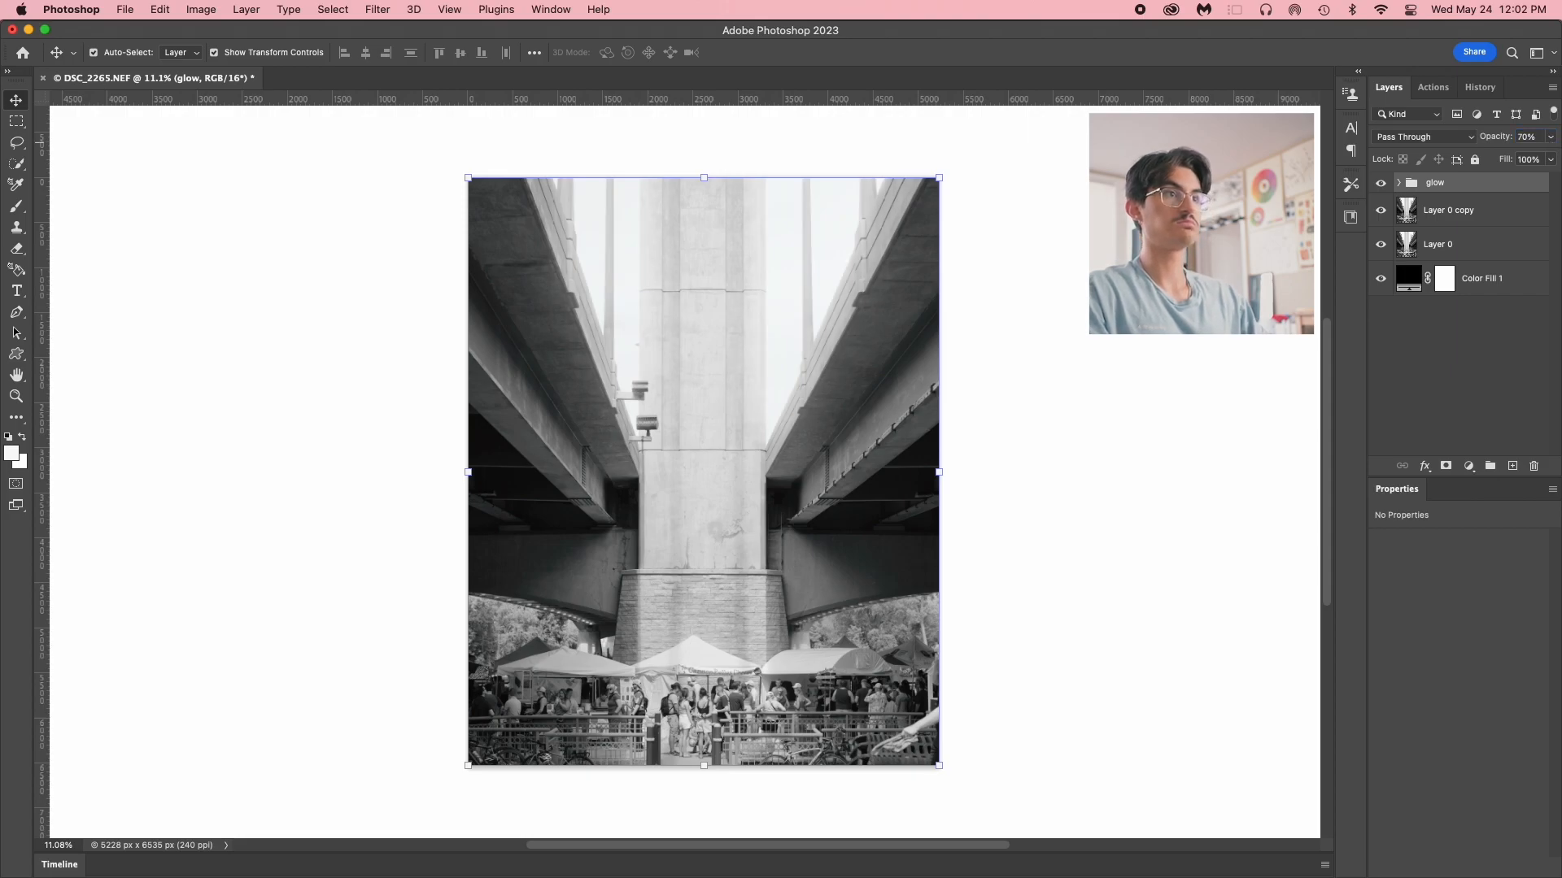
{"action": "left_click", "coordinate": [1464, 360]}
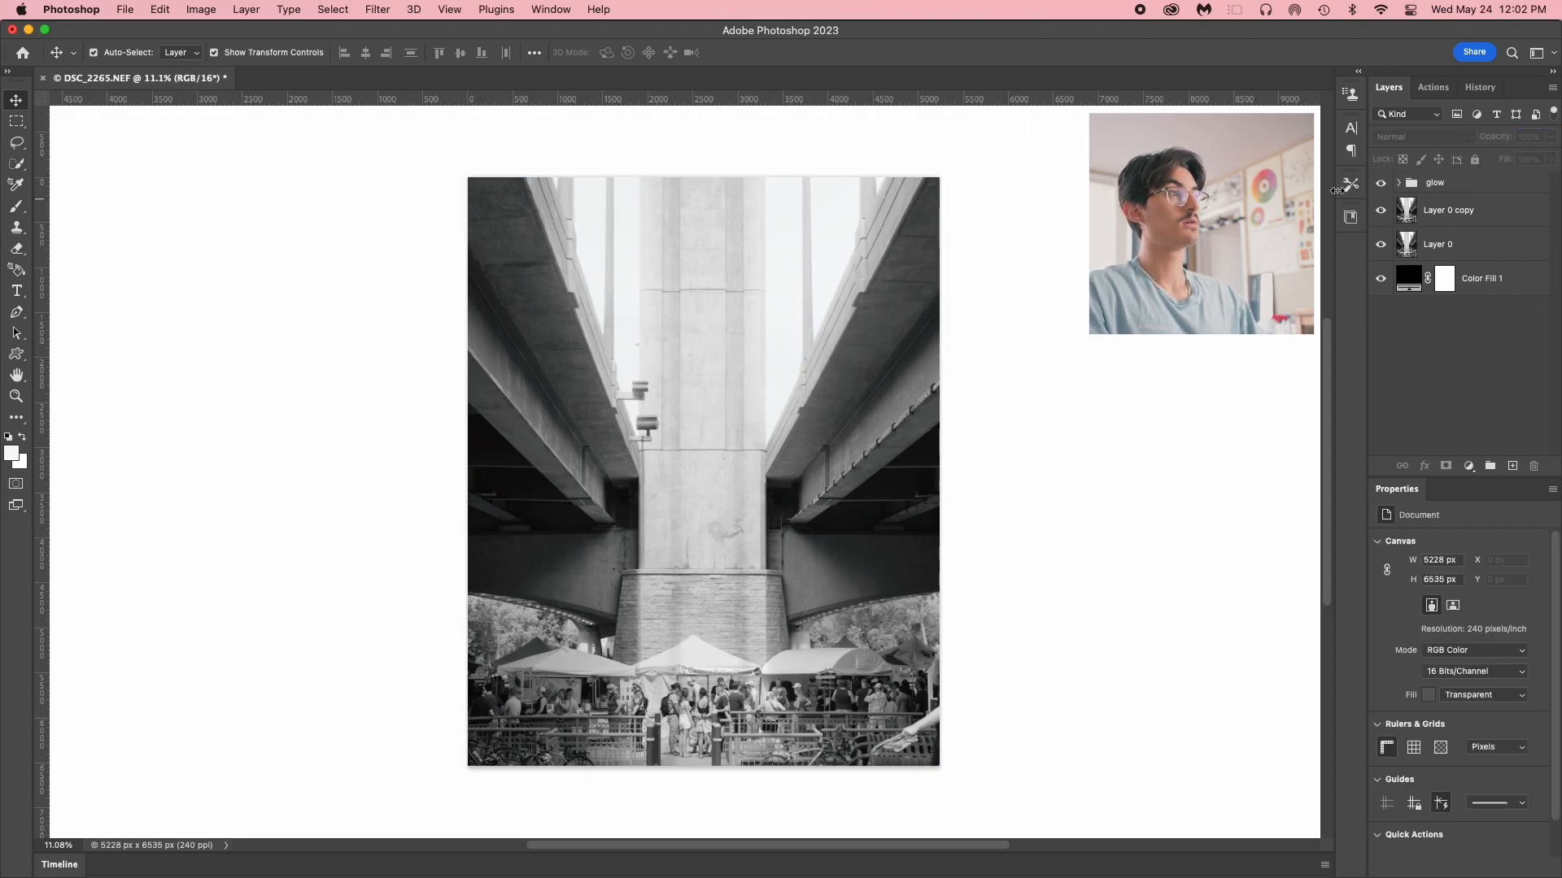
Toggle the glow group's visibility repeatedly to compare the bridge photo before and after the effect
{"action": "left_click", "coordinate": [1382, 184]}
{"action": "left_click", "coordinate": [1382, 184]}
{"action": "left_click", "coordinate": [1383, 184]}
{"action": "left_click", "coordinate": [1383, 184]}
{"action": "left_click", "coordinate": [1382, 183]}
{"action": "left_click", "coordinate": [1383, 184]}
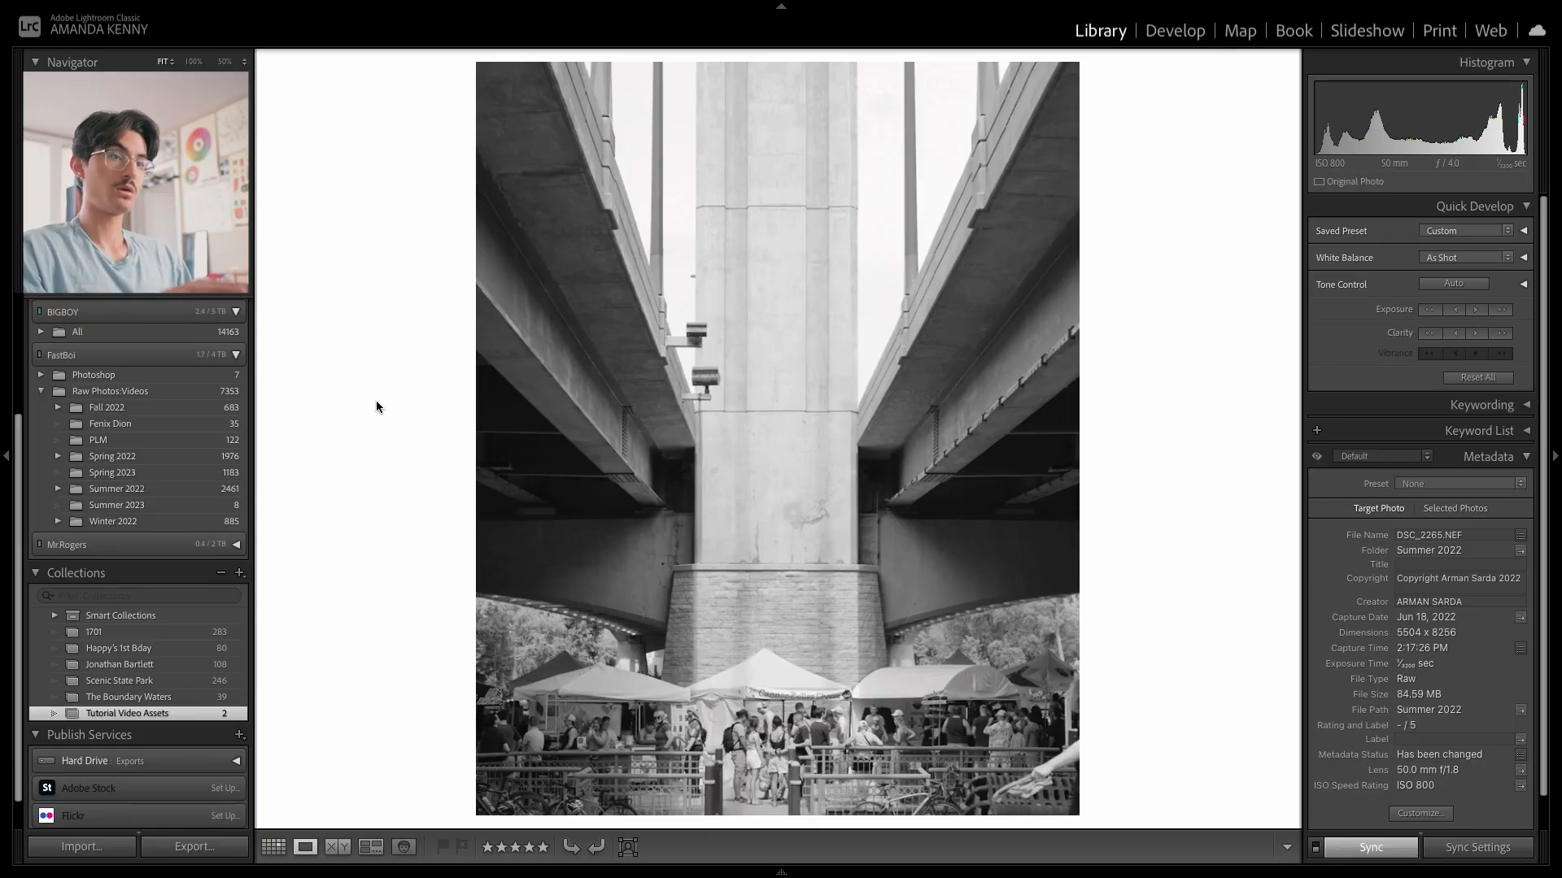
Switch to Lightroom Classic and send the autumn lake photo, DSC_4706.NEF, to Photoshop for editing
{"action": "left_click", "coordinate": [273, 846]}
{"action": "double_click", "coordinate": [399, 138]}
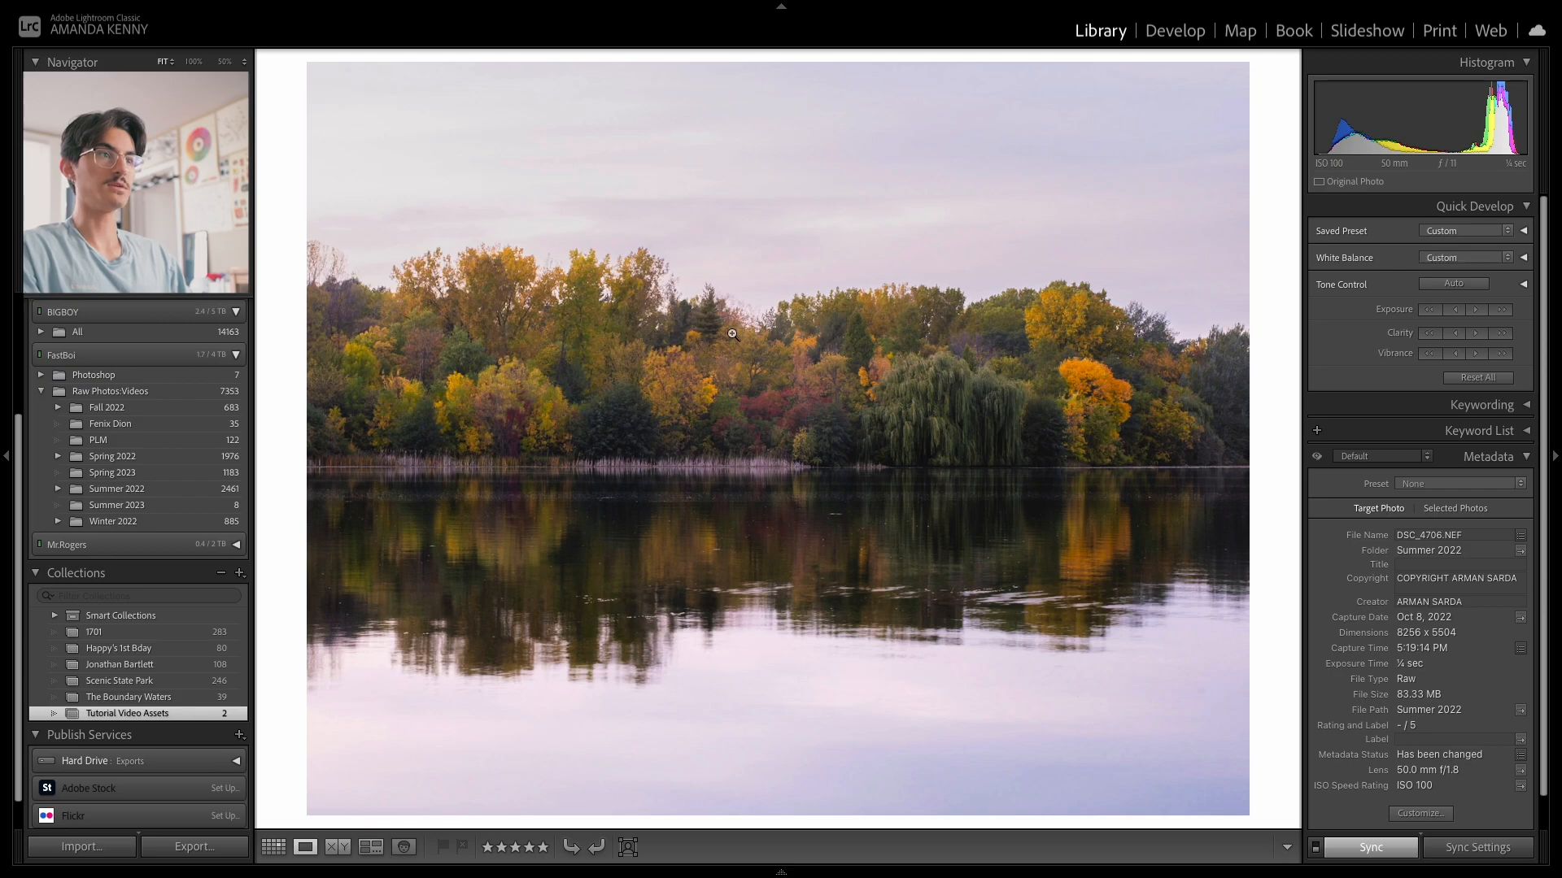
{"action": "right_click", "coordinate": [730, 323]}
{"action": "mouse_move", "coordinate": [801, 413]}
{"action": "left_click", "coordinate": [1092, 417]}
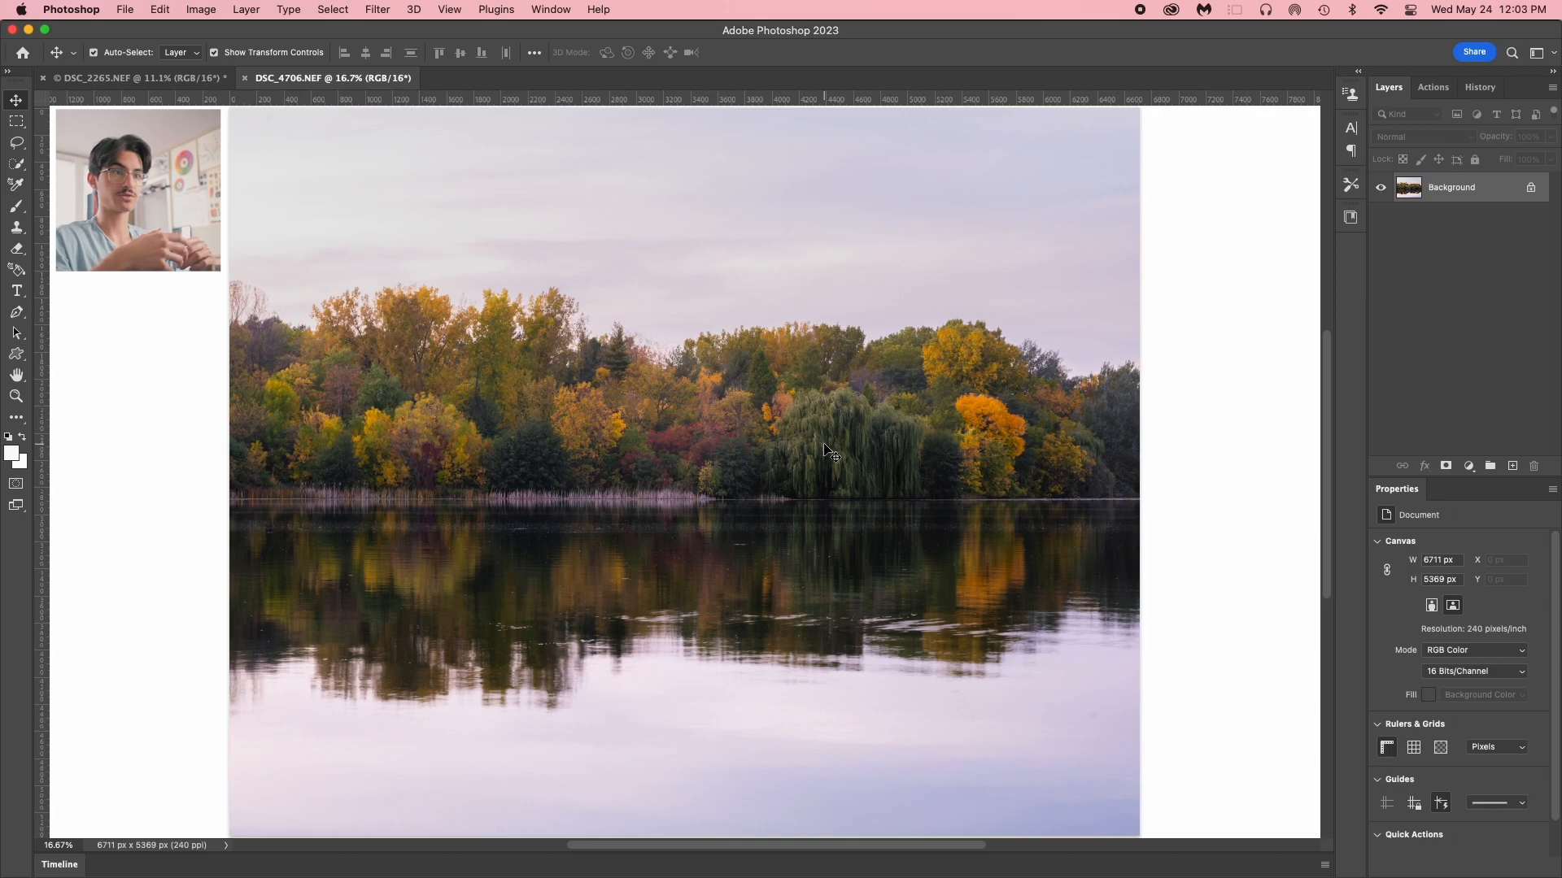
Unlock the Background layer of the lake photo, DSC_4706.NEF
{"action": "left_click", "coordinate": [159, 78]}
{"action": "left_click", "coordinate": [343, 79]}
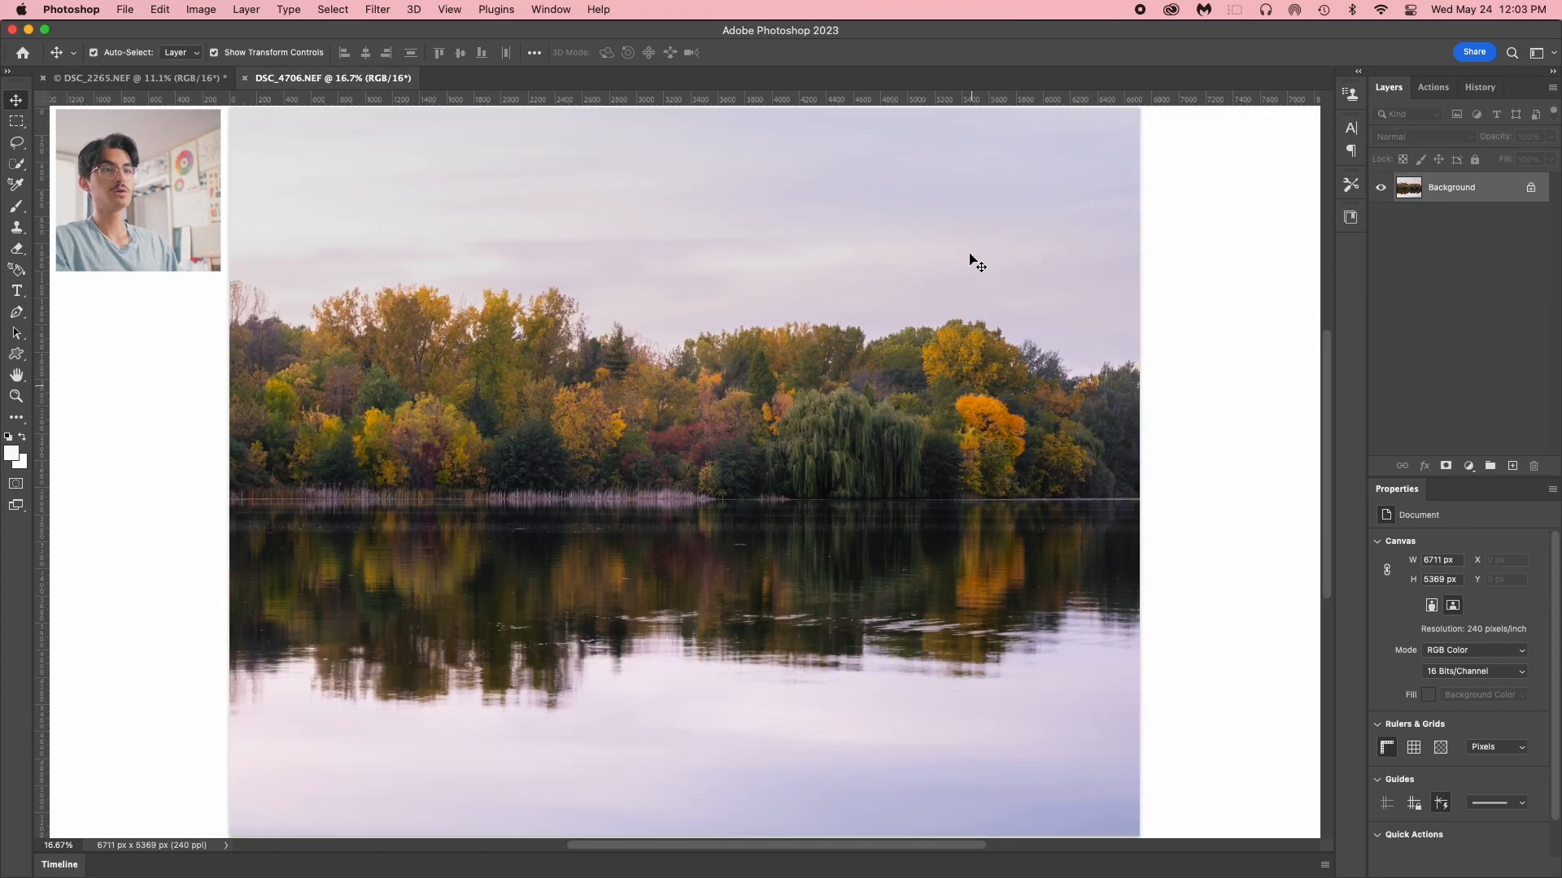
{"action": "left_click", "coordinate": [1530, 187]}
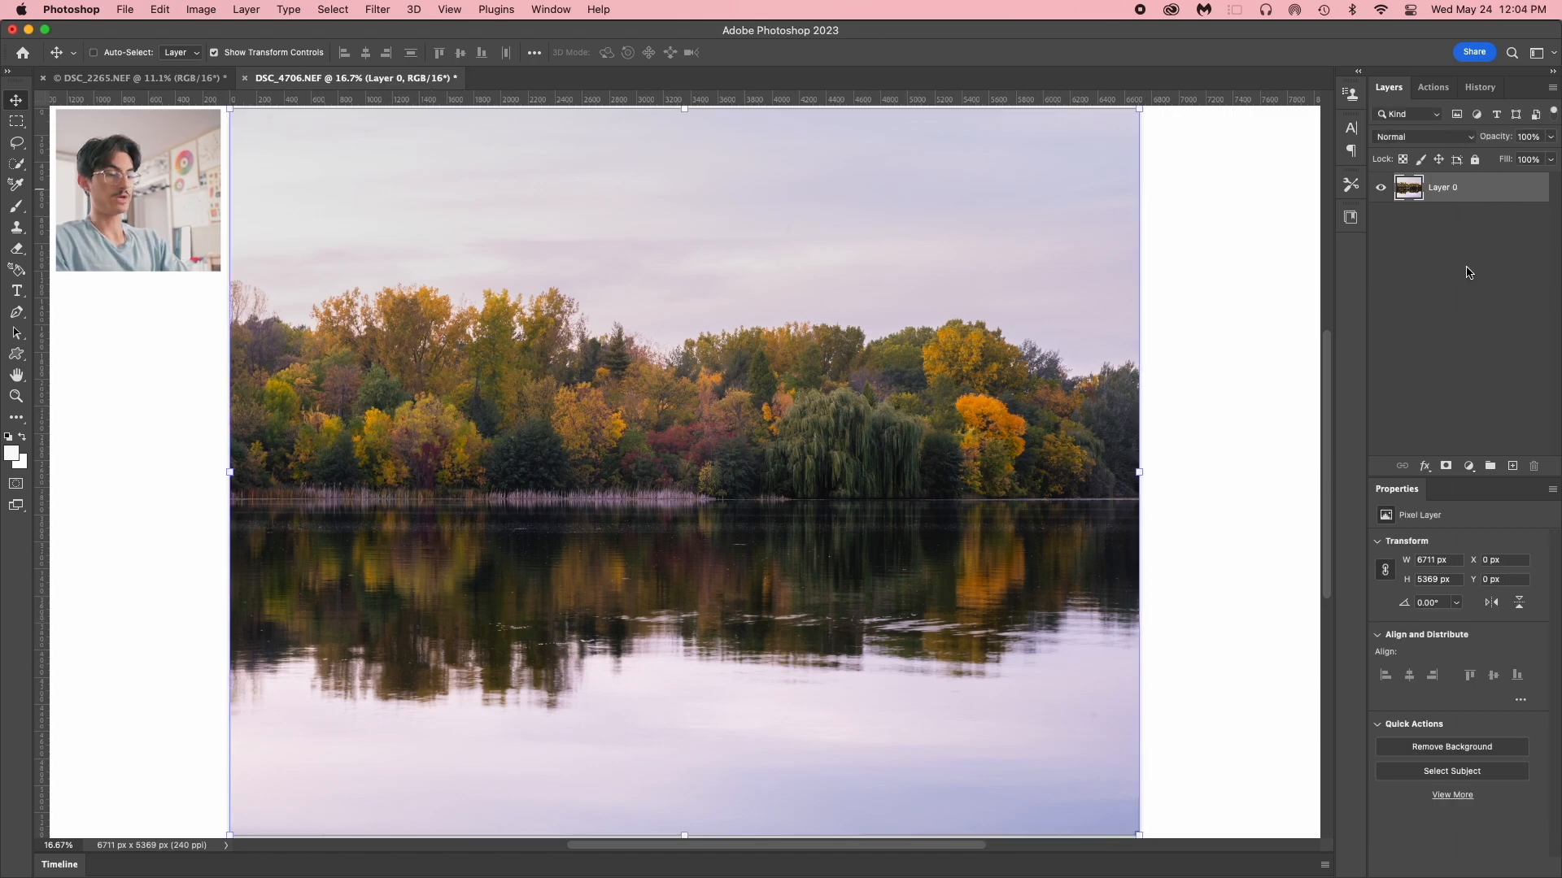
Duplicate the lake photo layer and make the copy the active layer
{"action": "key", "text": "super+j"}
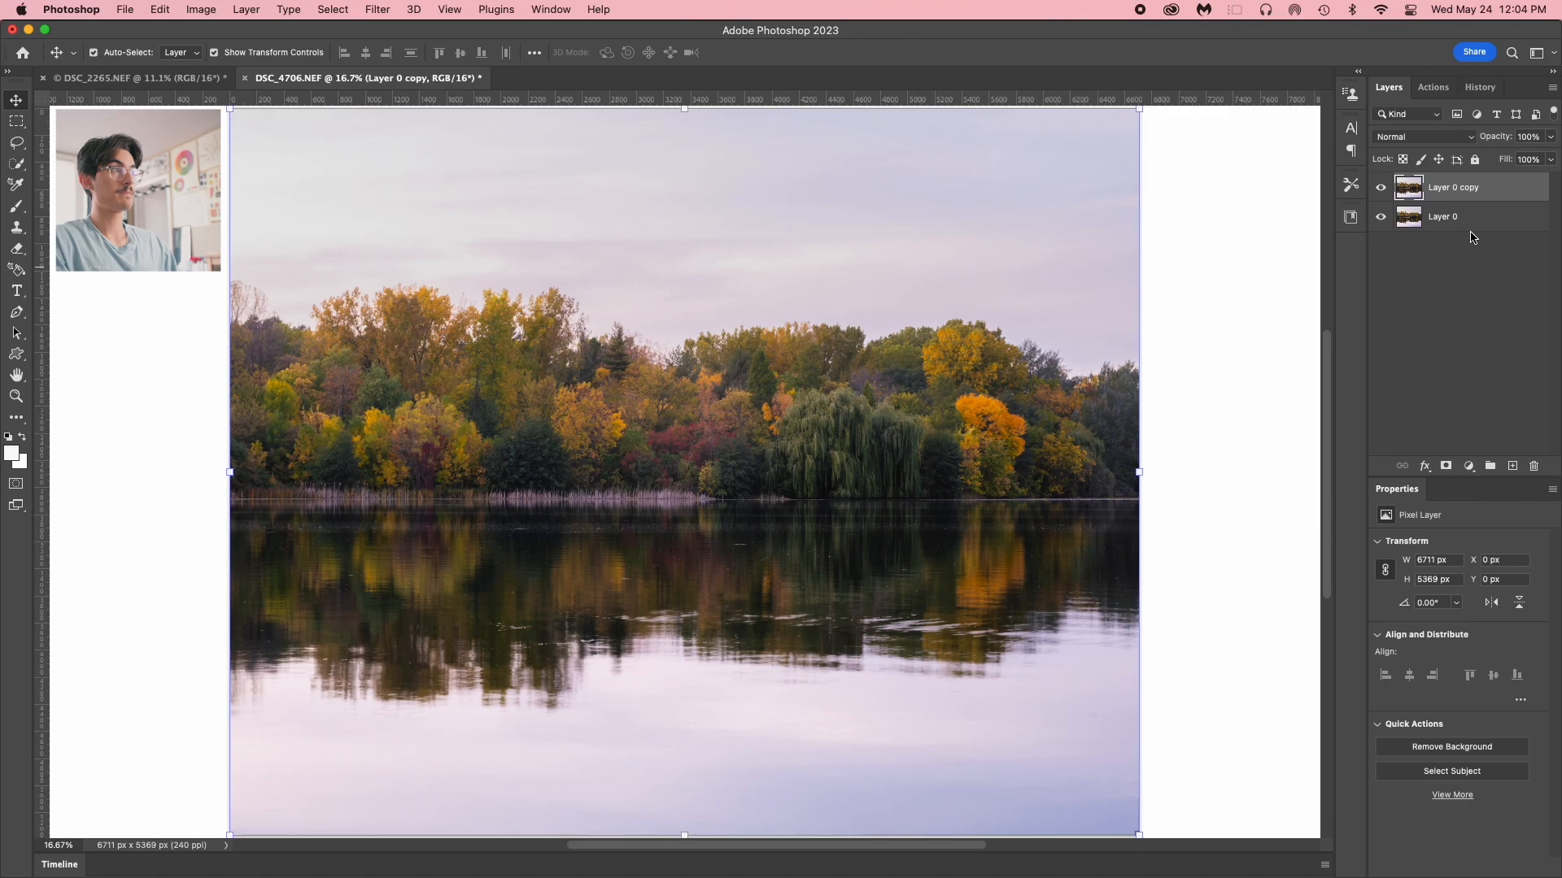
{"action": "left_click", "coordinate": [1460, 277]}
{"action": "left_click", "coordinate": [334, 8]}
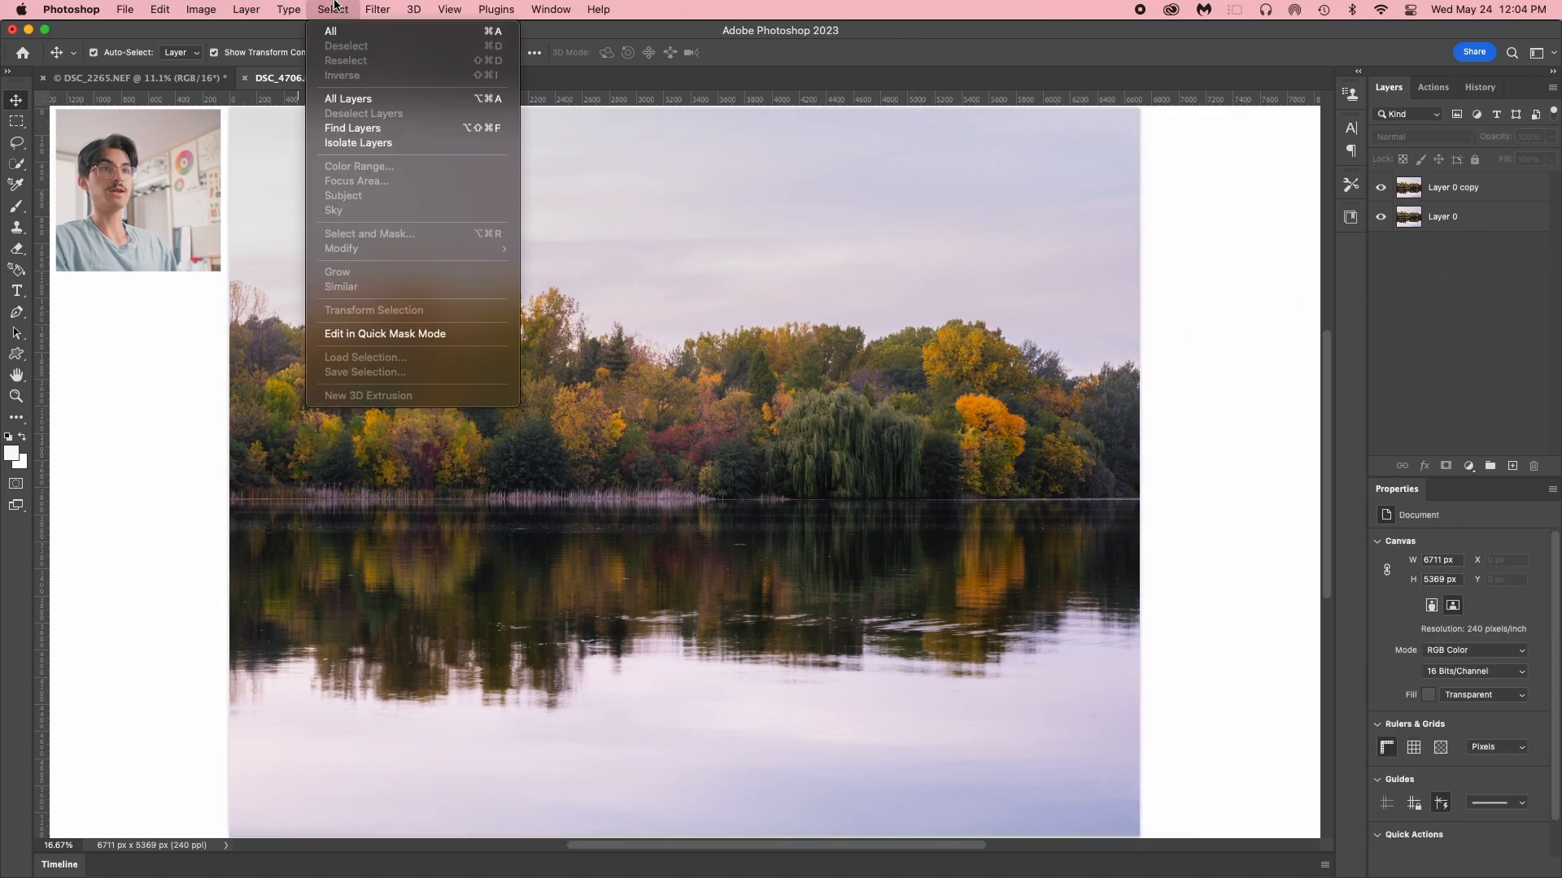
{"action": "left_click", "coordinate": [1419, 195]}
{"action": "left_click", "coordinate": [1444, 189]}
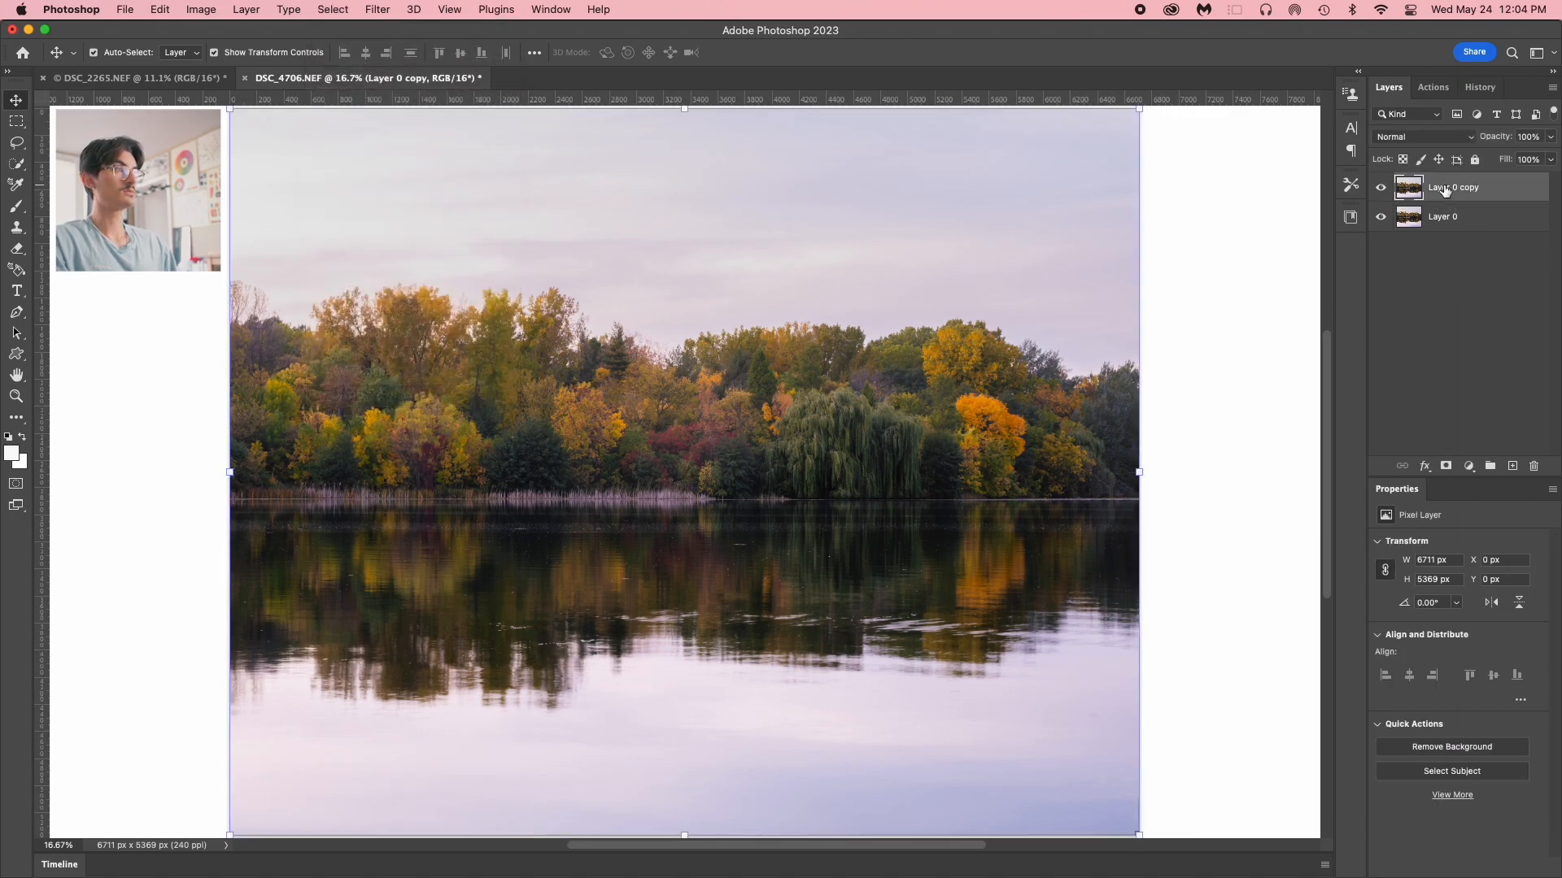
Select the bright sky and water reflection with Color Range using sampled colors and adjusted fuzziness, and copy the selection to a new layer
{"action": "left_click", "coordinate": [393, 10]}
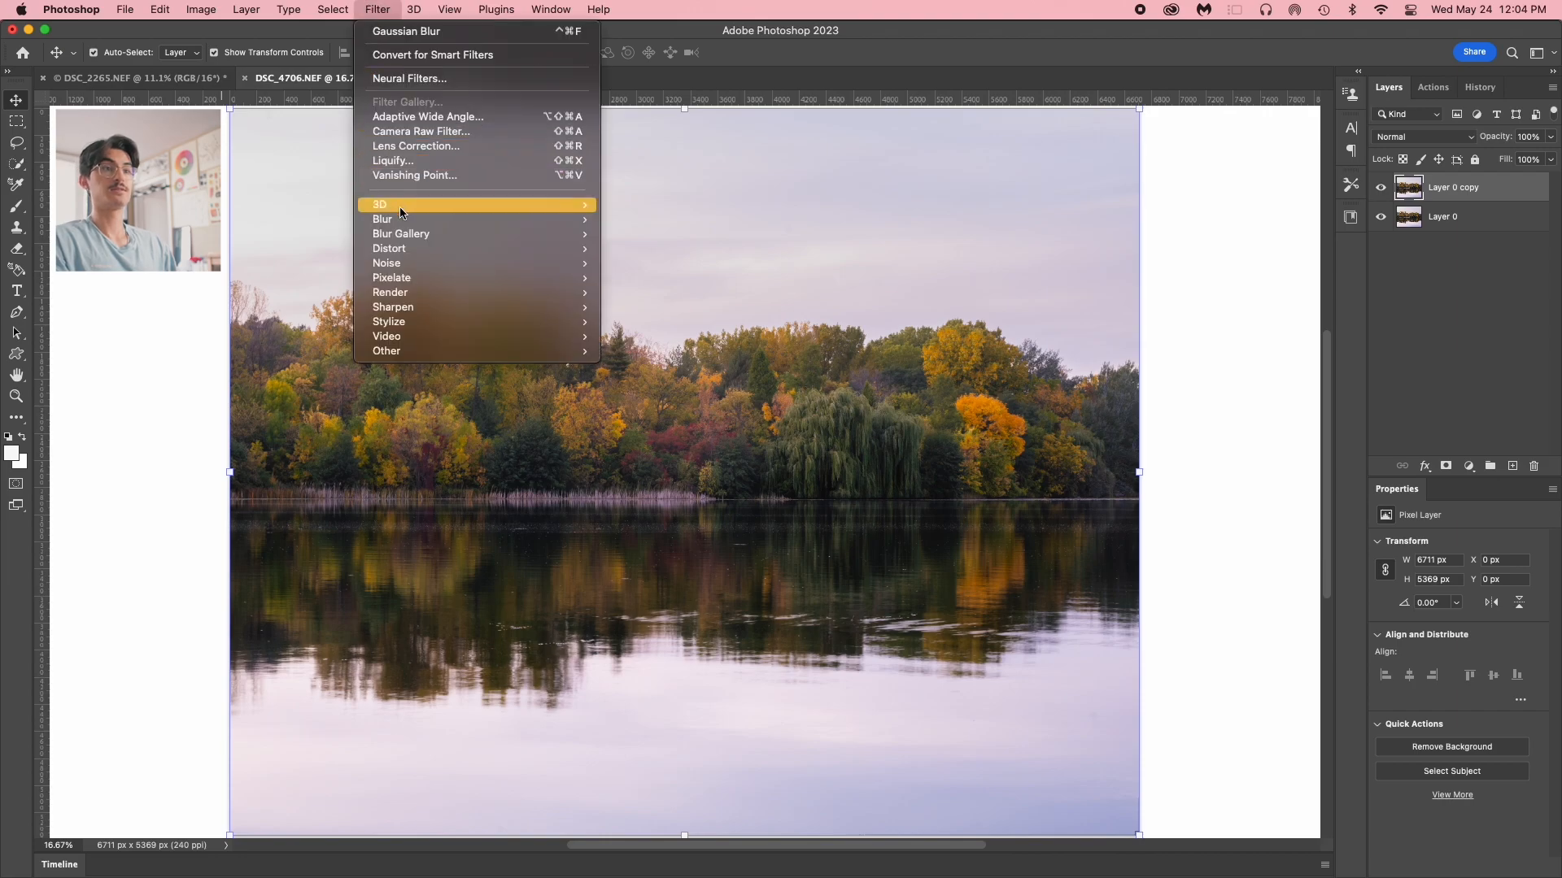
{"action": "mouse_move", "coordinate": [334, 9]}
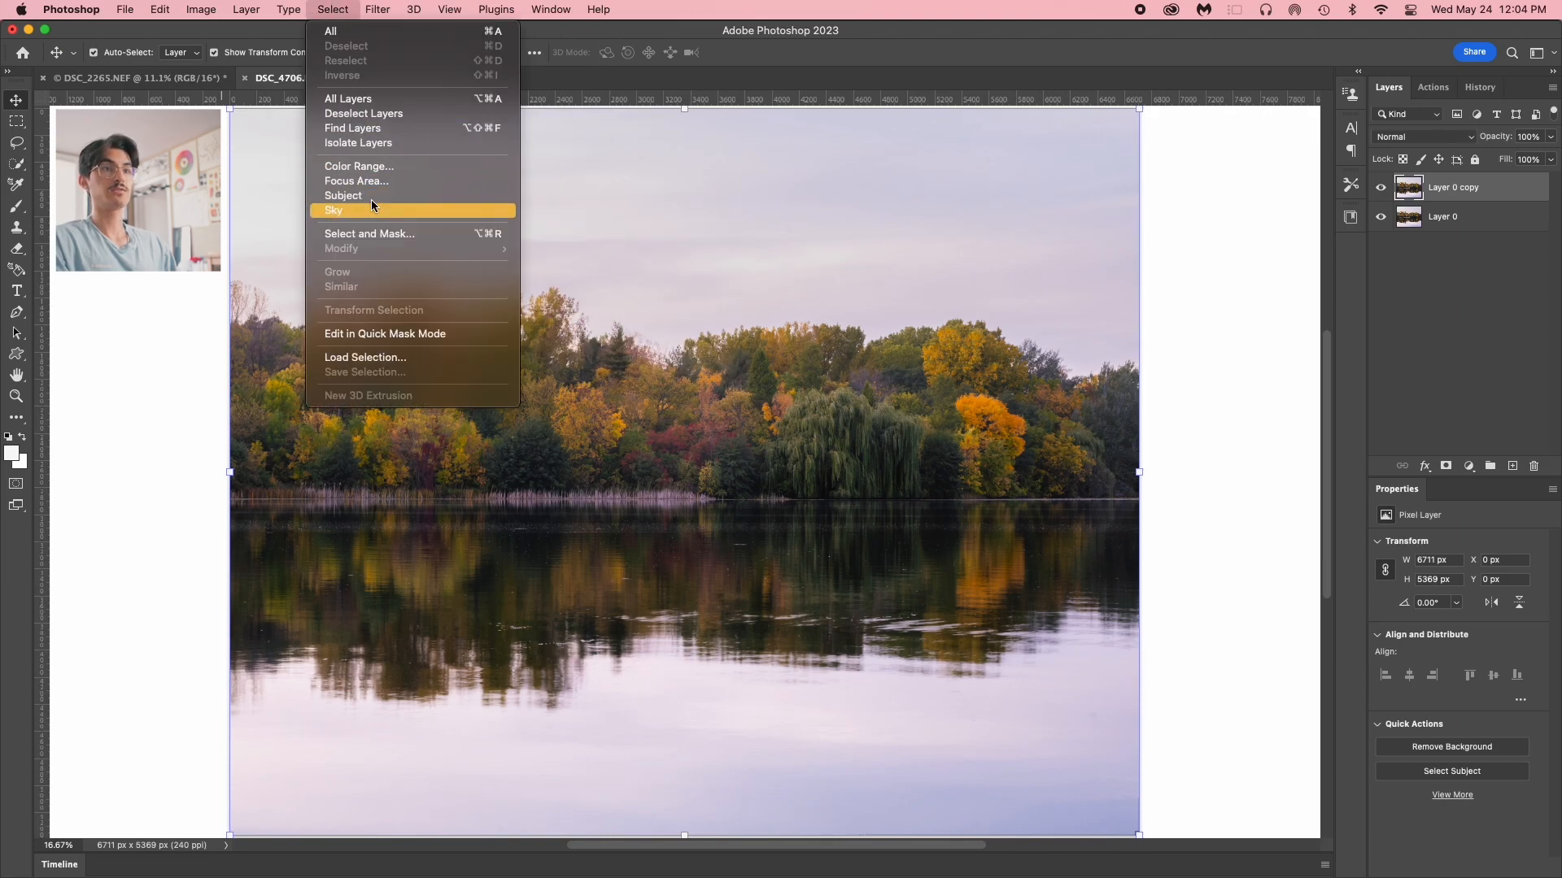
{"action": "left_click", "coordinate": [358, 160]}
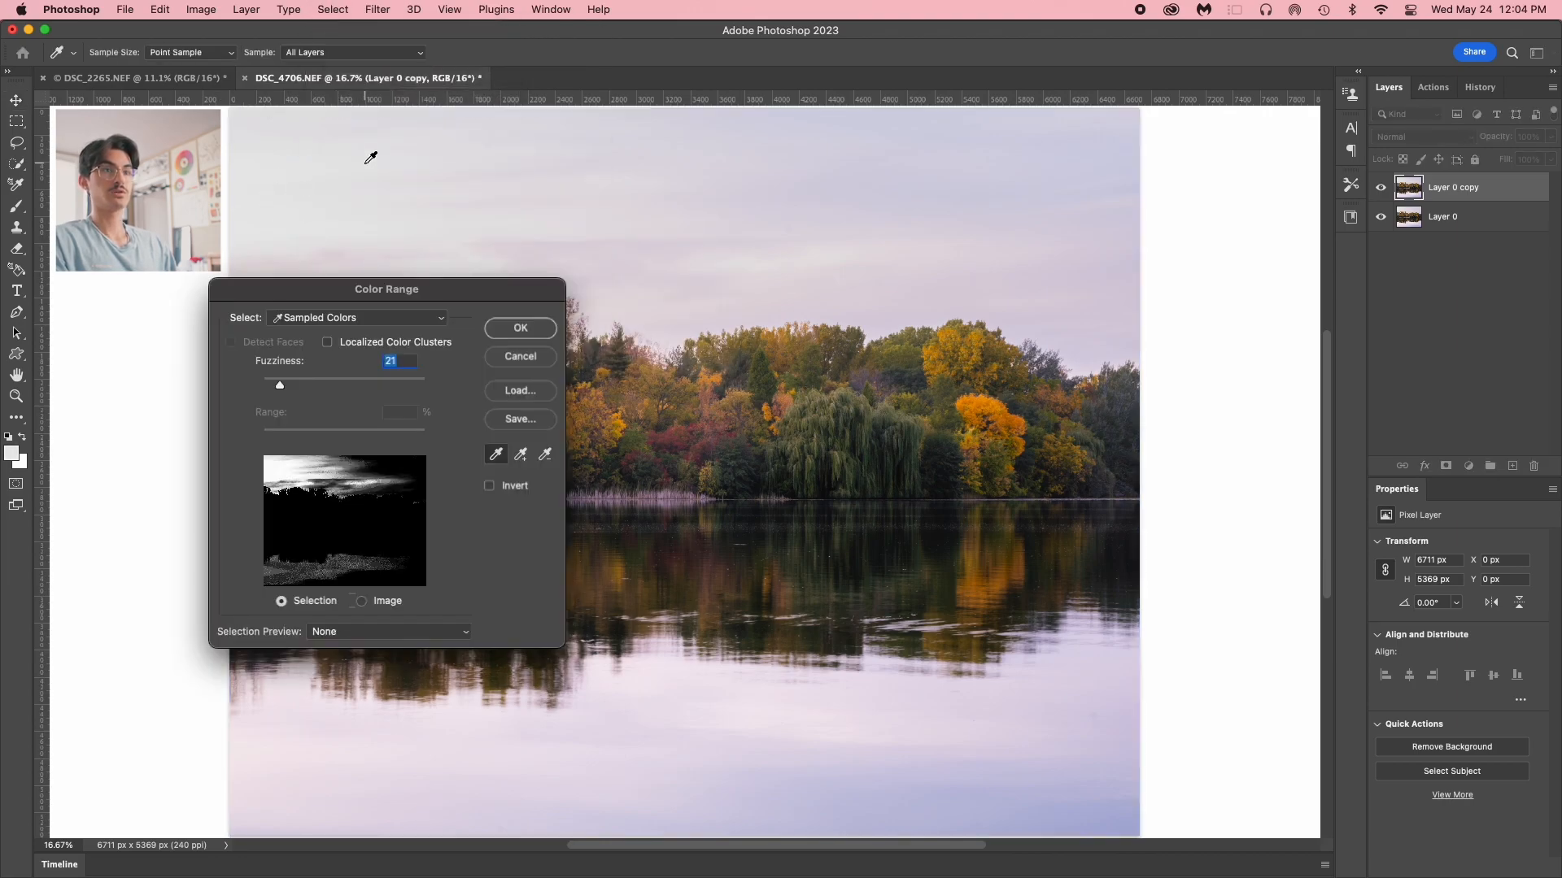
{"action": "left_click_drag", "start_coordinate": [282, 388], "coordinate": [341, 389]}
{"action": "left_click", "coordinate": [520, 328]}
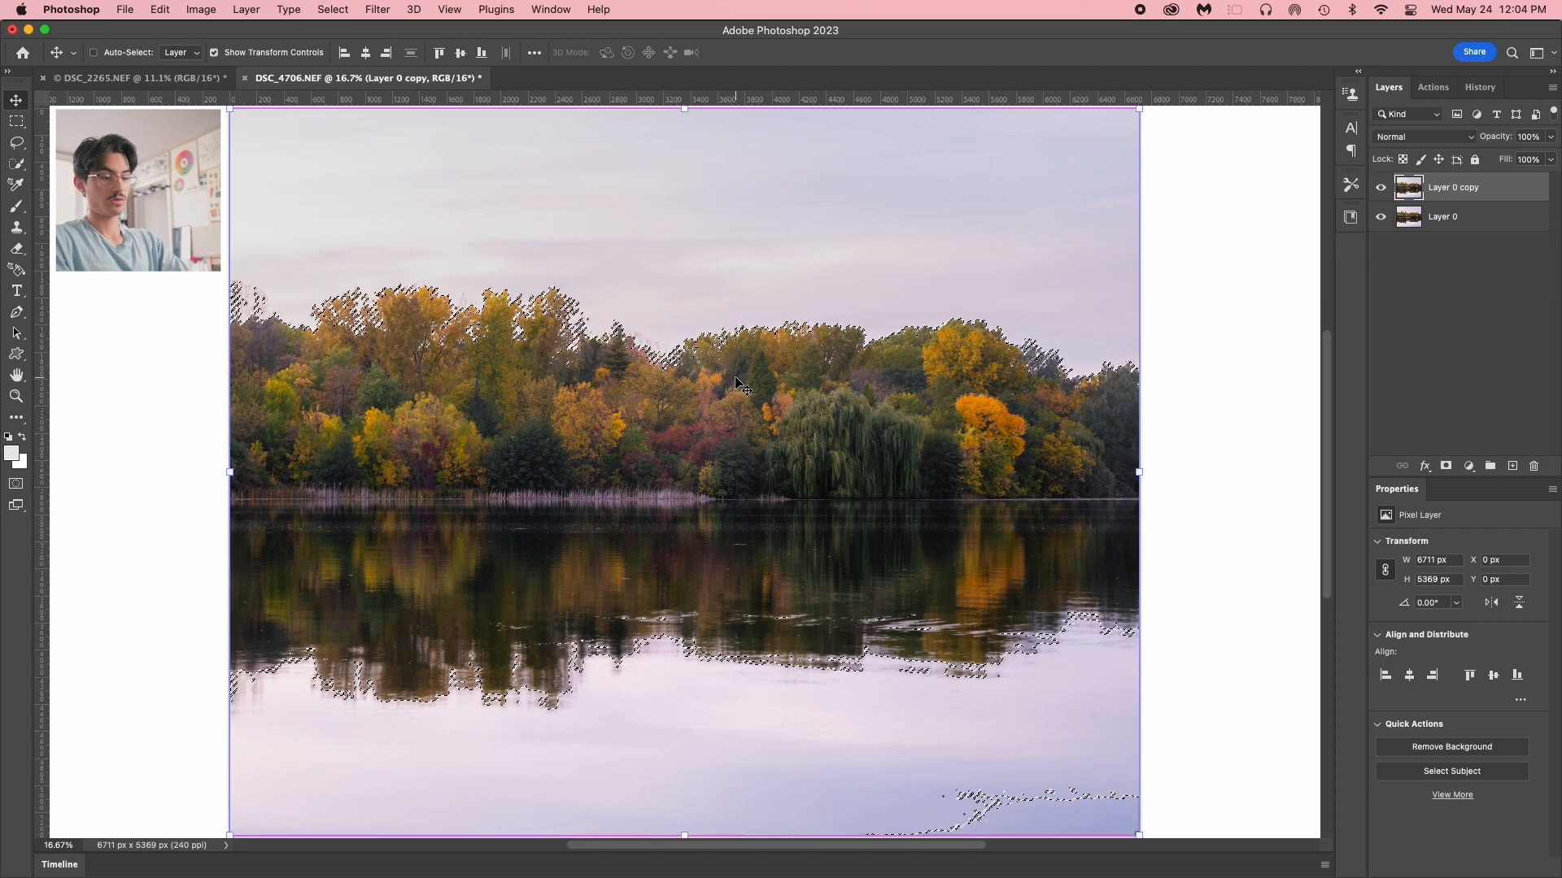
{"action": "key", "text": "super+j"}
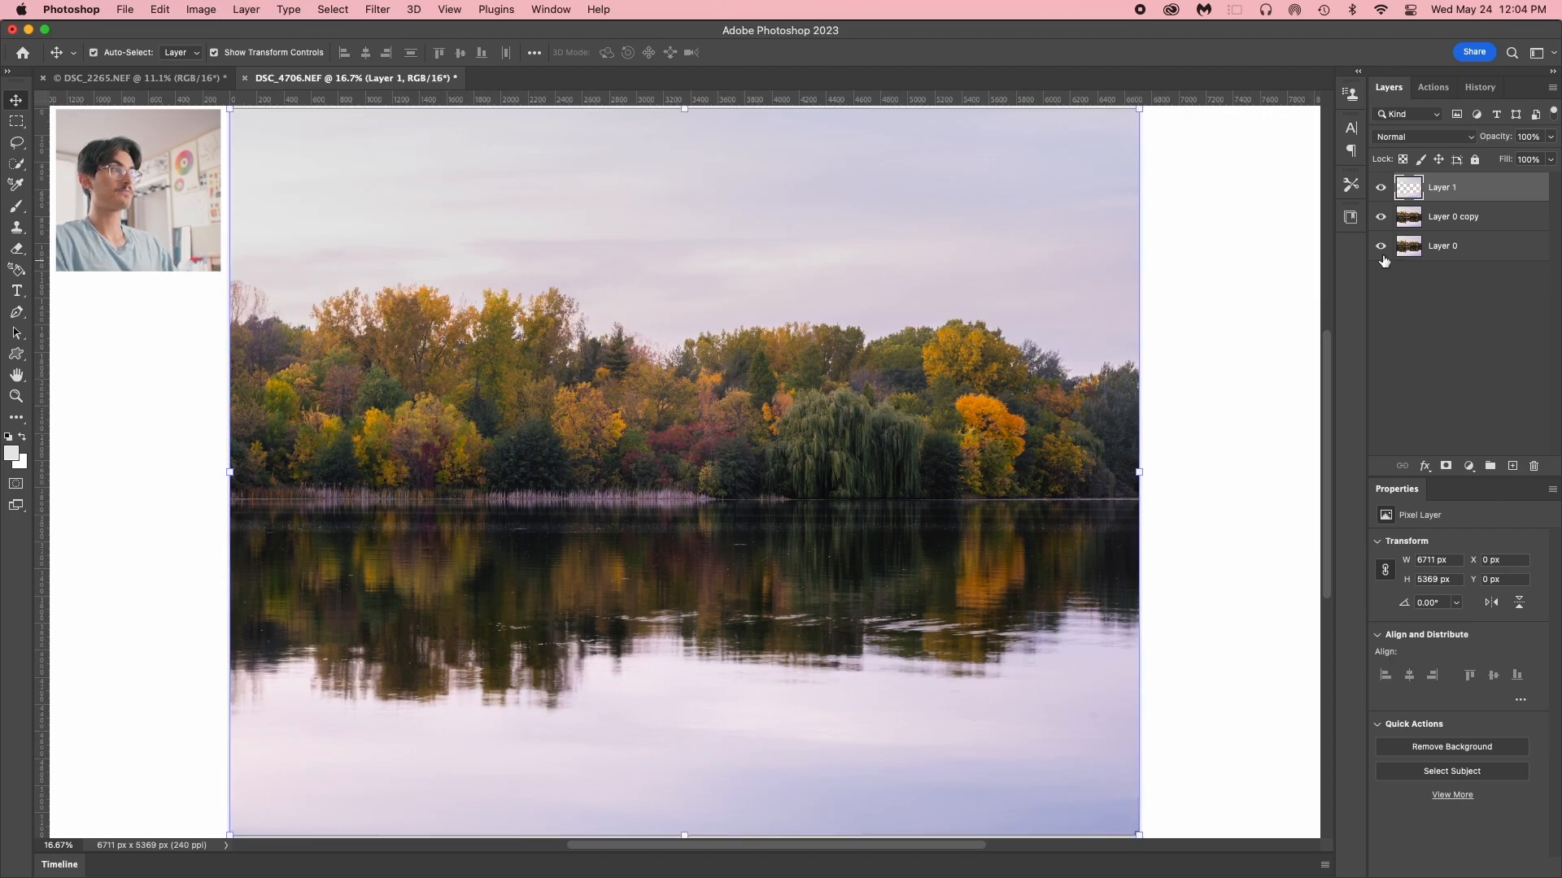
Add a black Solid Color fill layer beneath all other layers and hide both full photo layers to isolate the highlights
{"action": "left_click", "coordinate": [1470, 468]}
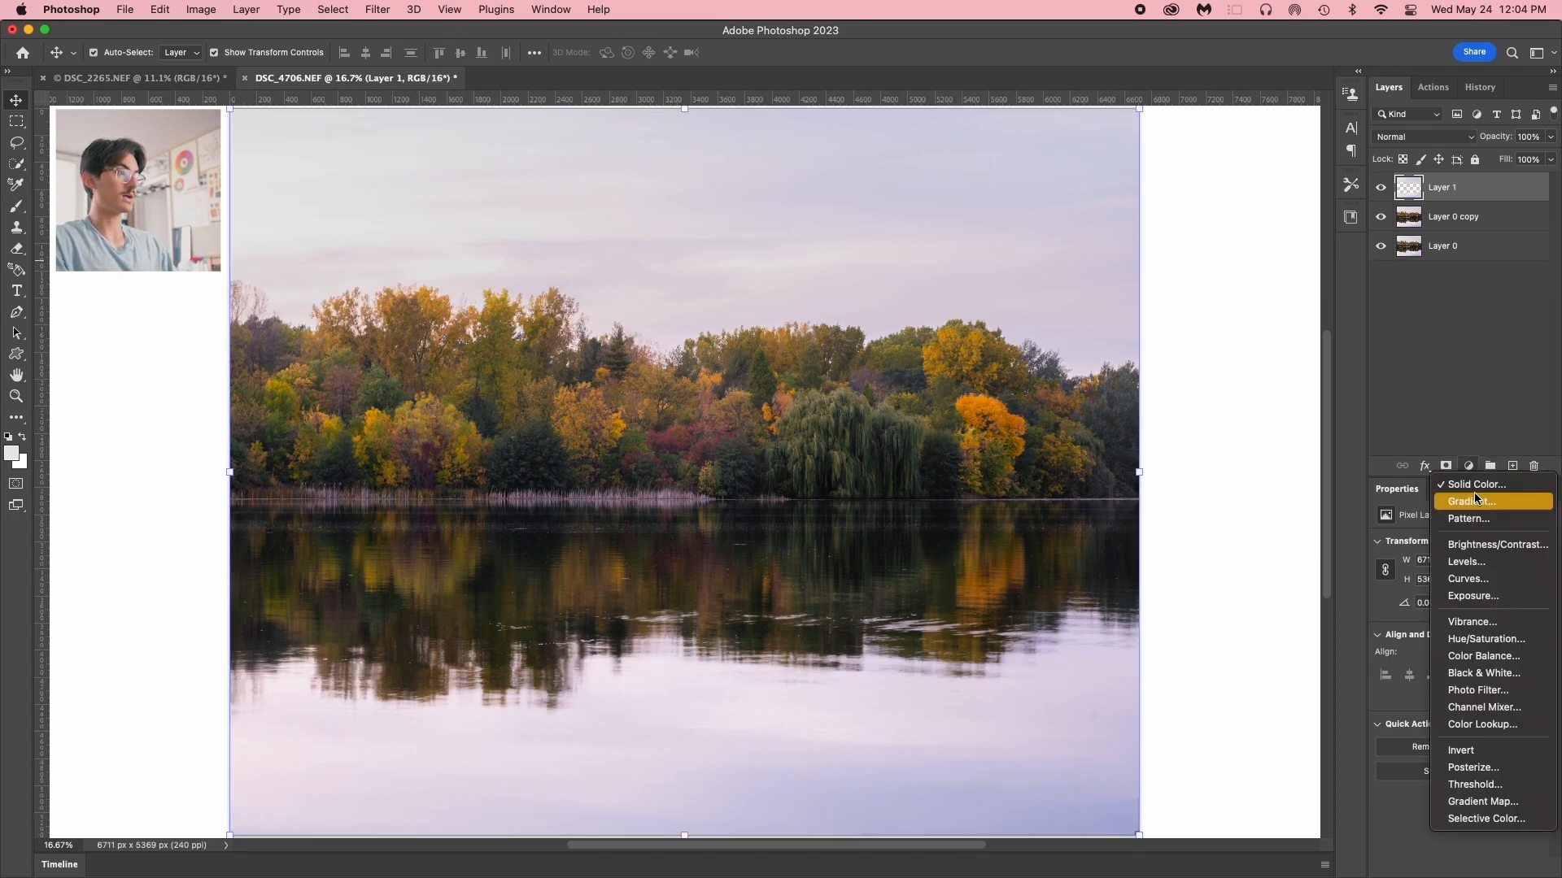
{"action": "left_click", "coordinate": [1476, 485]}
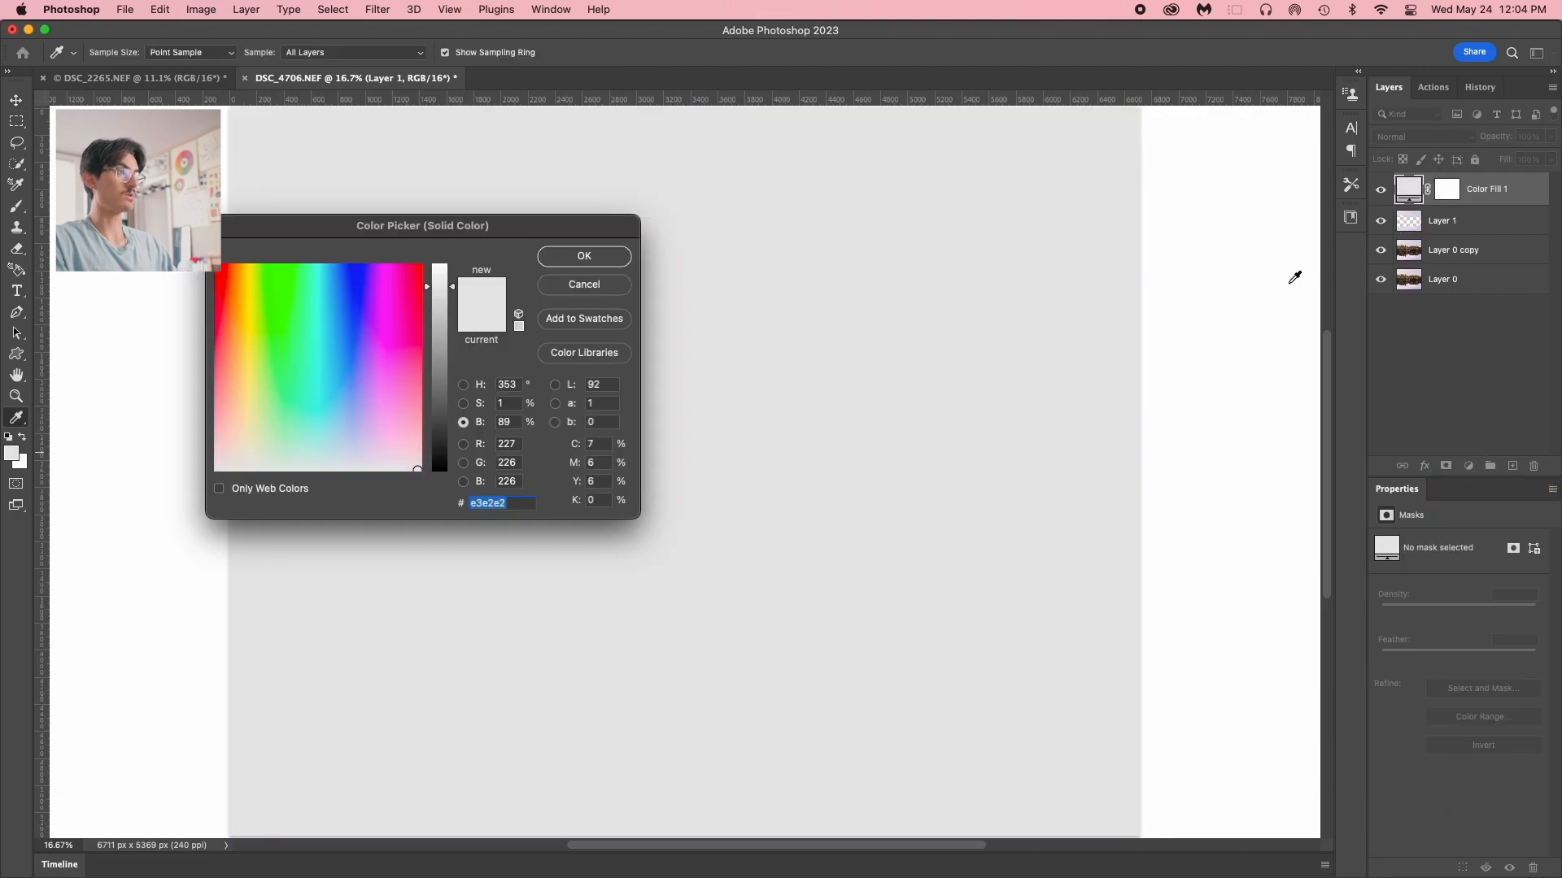
{"action": "left_click", "coordinate": [439, 465]}
{"action": "left_click", "coordinate": [573, 260]}
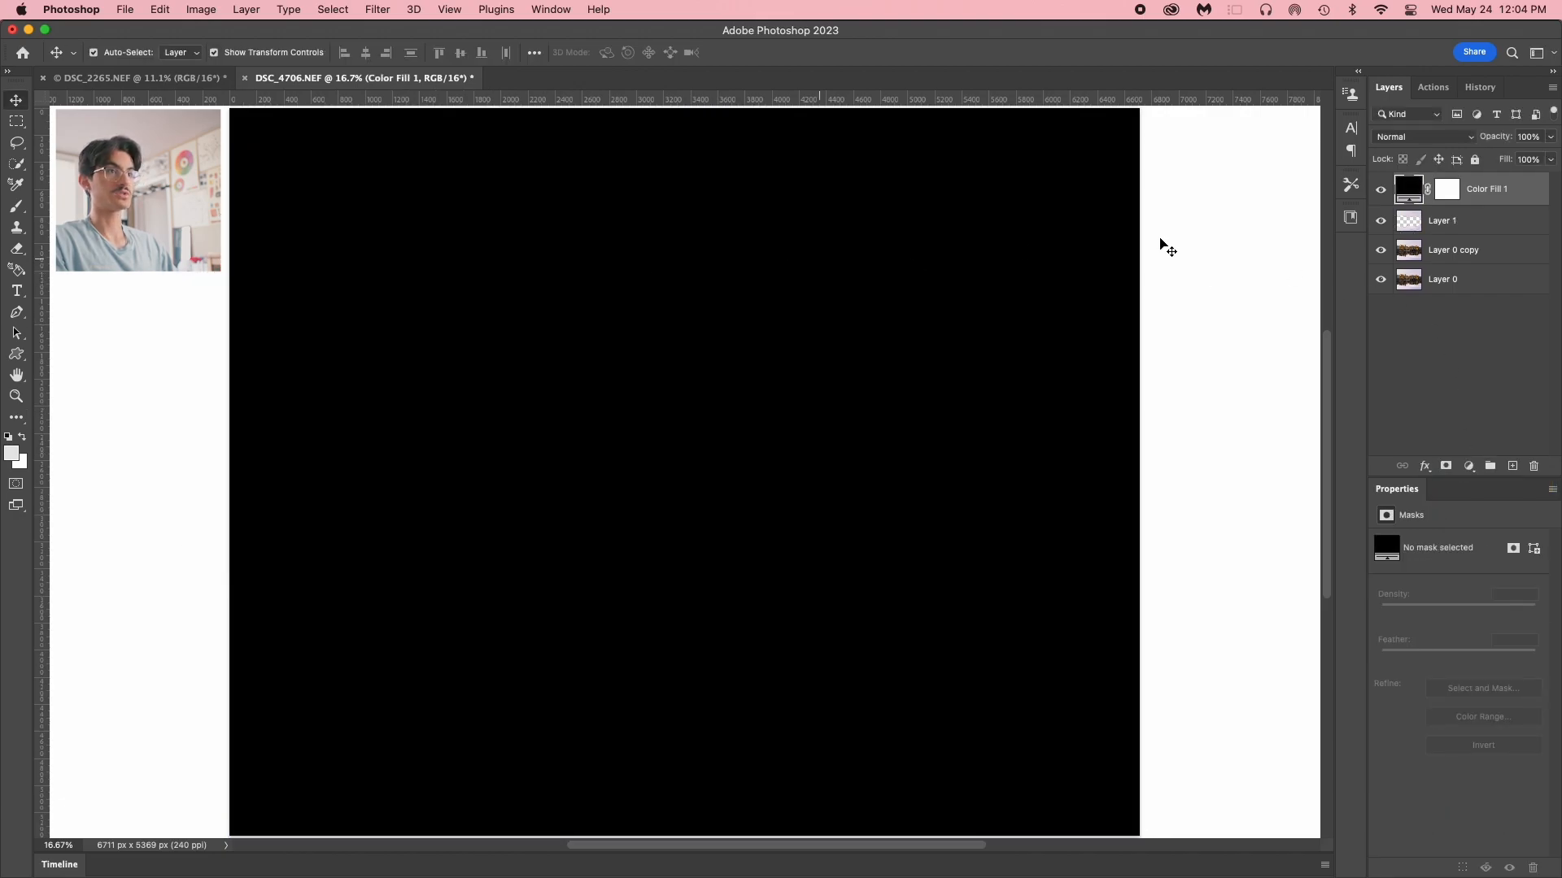
{"action": "left_click_drag", "start_coordinate": [1474, 197], "coordinate": [1479, 301]}
{"action": "left_click_drag", "start_coordinate": [1381, 217], "coordinate": [1381, 245]}
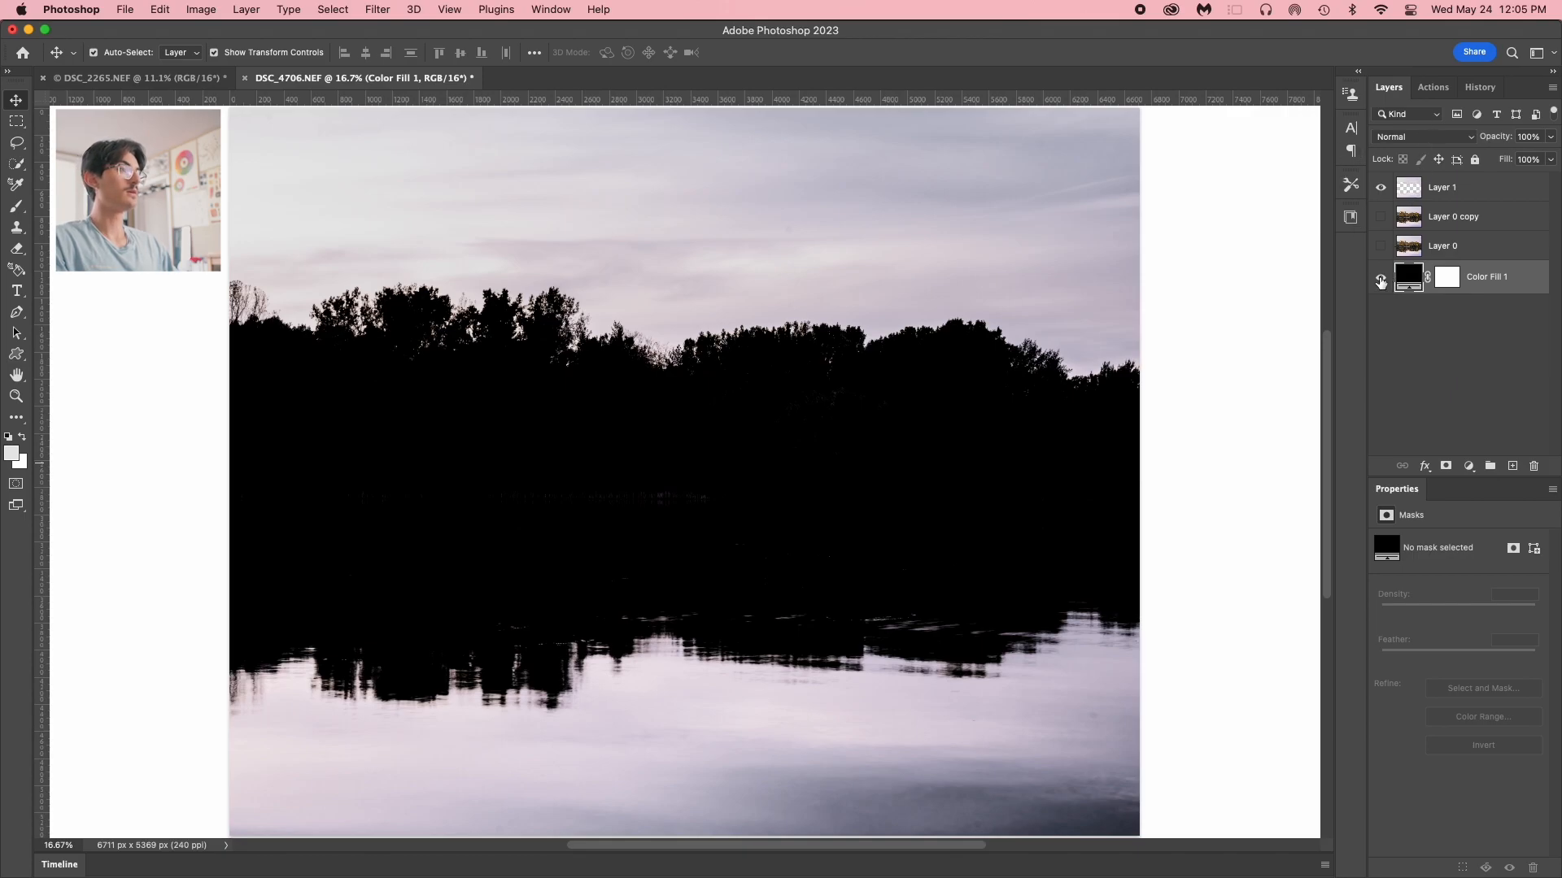
Convert the extracted highlights layer, Layer 1, to a smart object and apply a Gaussian Blur with a 150-pixel radius
{"action": "left_click", "coordinate": [1448, 196]}
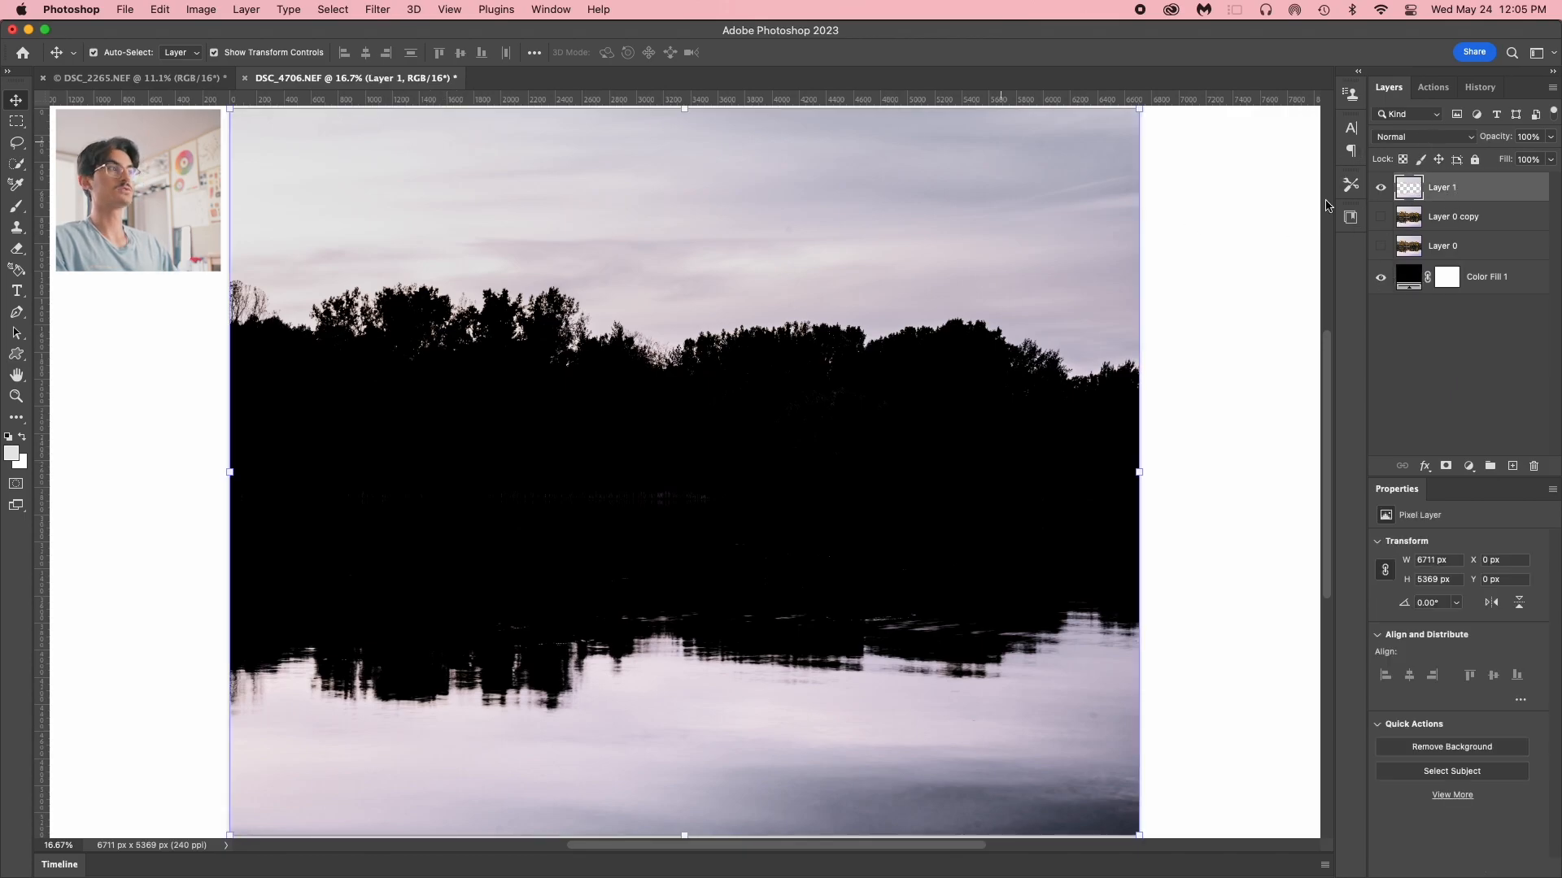
{"action": "right_click", "coordinate": [1487, 186]}
{"action": "left_click", "coordinate": [1419, 354]}
{"action": "left_click", "coordinate": [378, 9]}
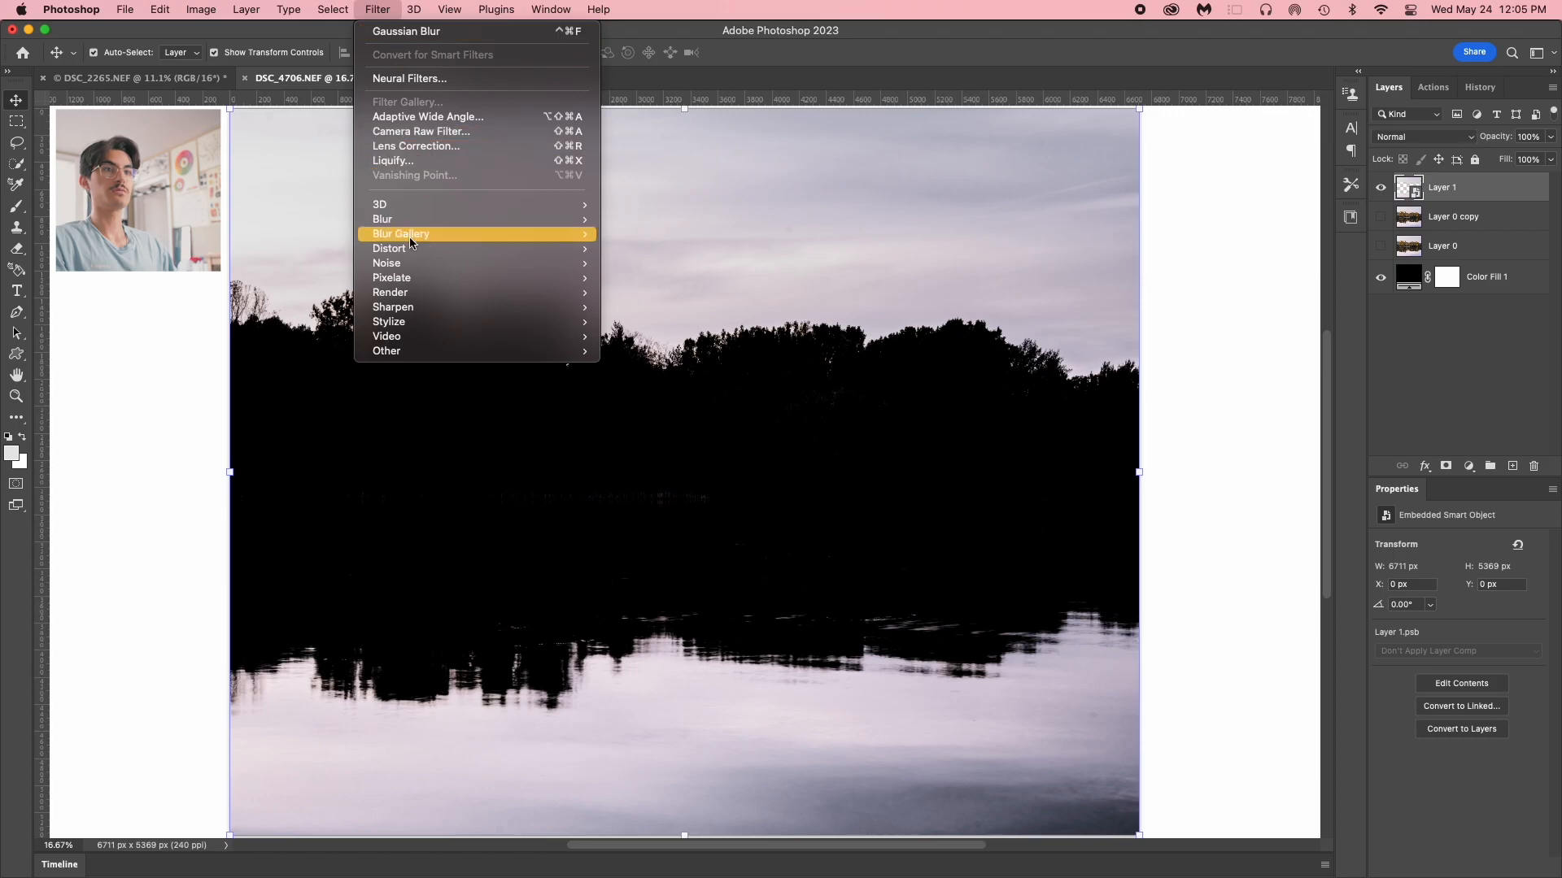
{"action": "left_click", "coordinate": [651, 277]}
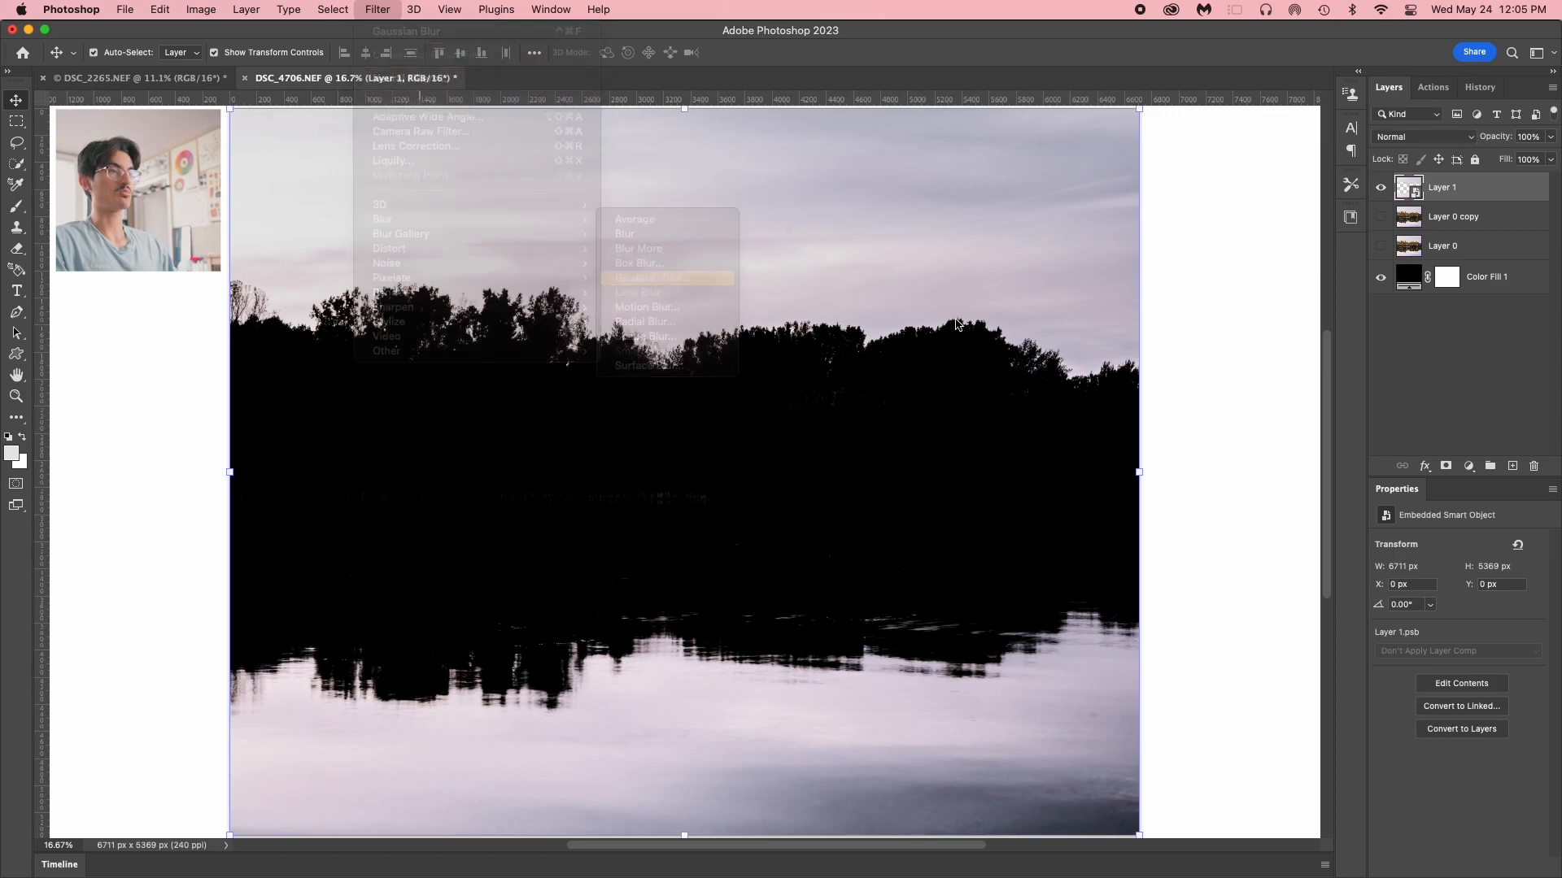
{"action": "type", "text": "150"}
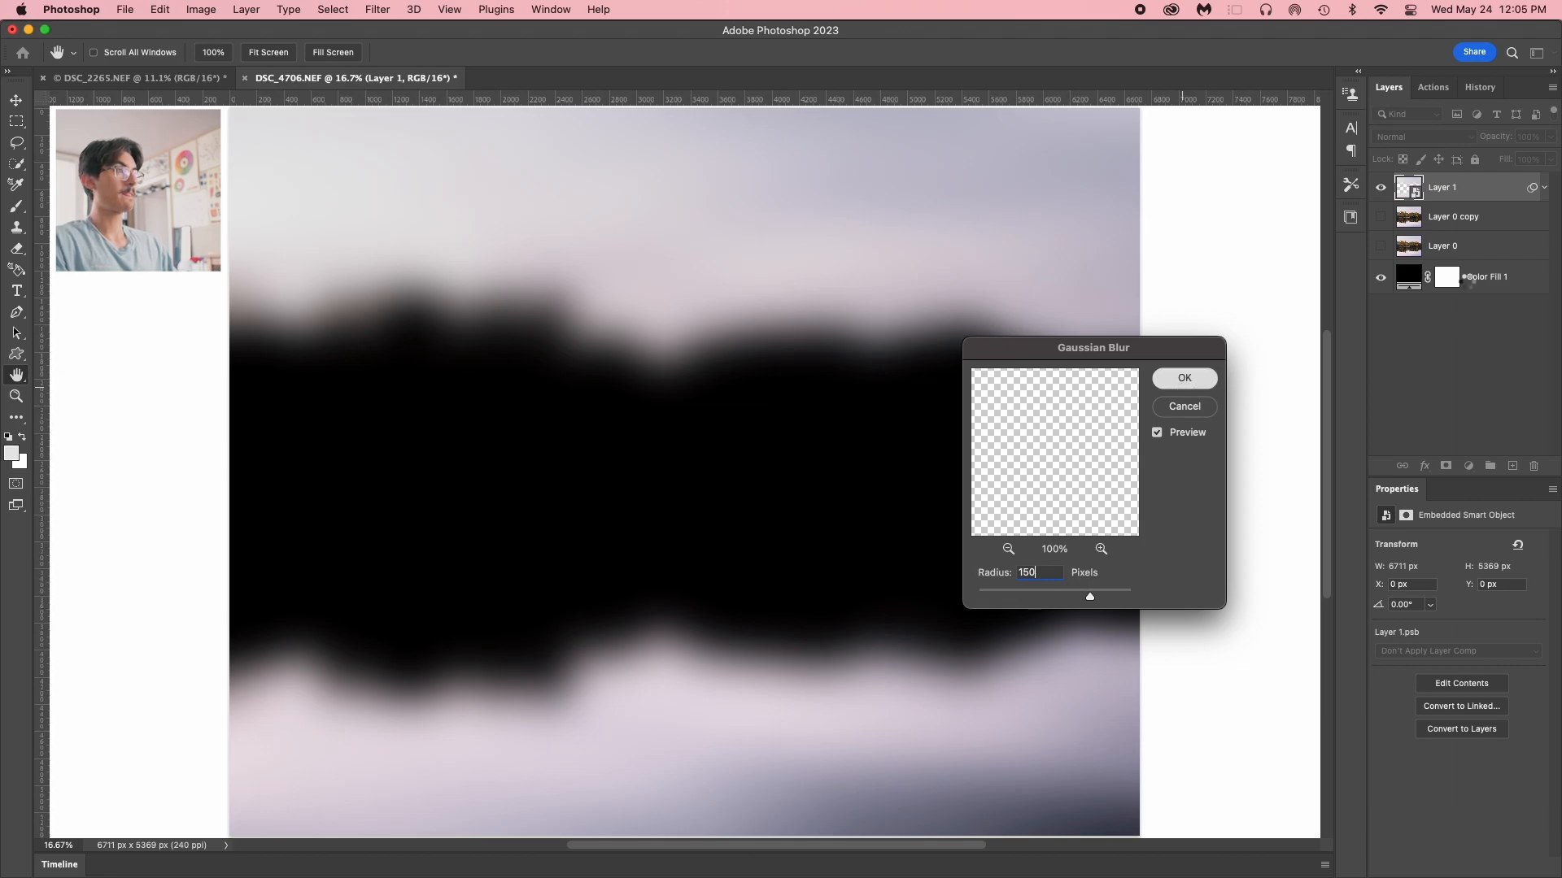
{"action": "key", "text": "Return"}
Show Layer 0 and Layer 0 copy again beneath the blurred highlights
{"action": "left_click_drag", "start_coordinate": [1384, 269], "coordinate": [1382, 289]}
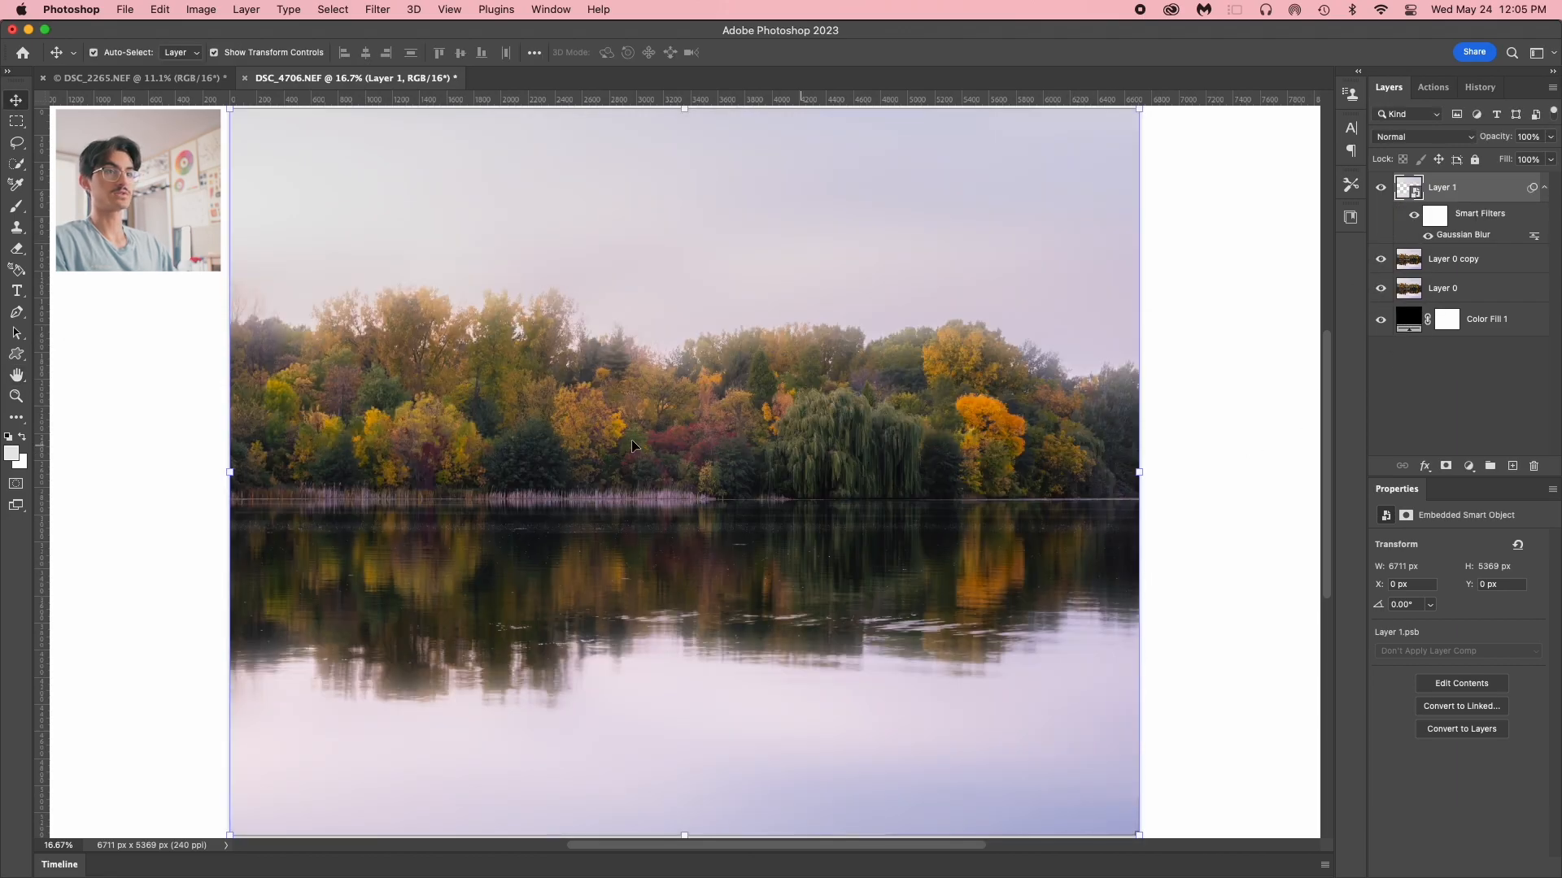
{"action": "left_click", "coordinate": [1149, 449]}
{"action": "scroll", "coordinate": [1149, 449], "scroll_direction": "down", "scroll_amount": 1}
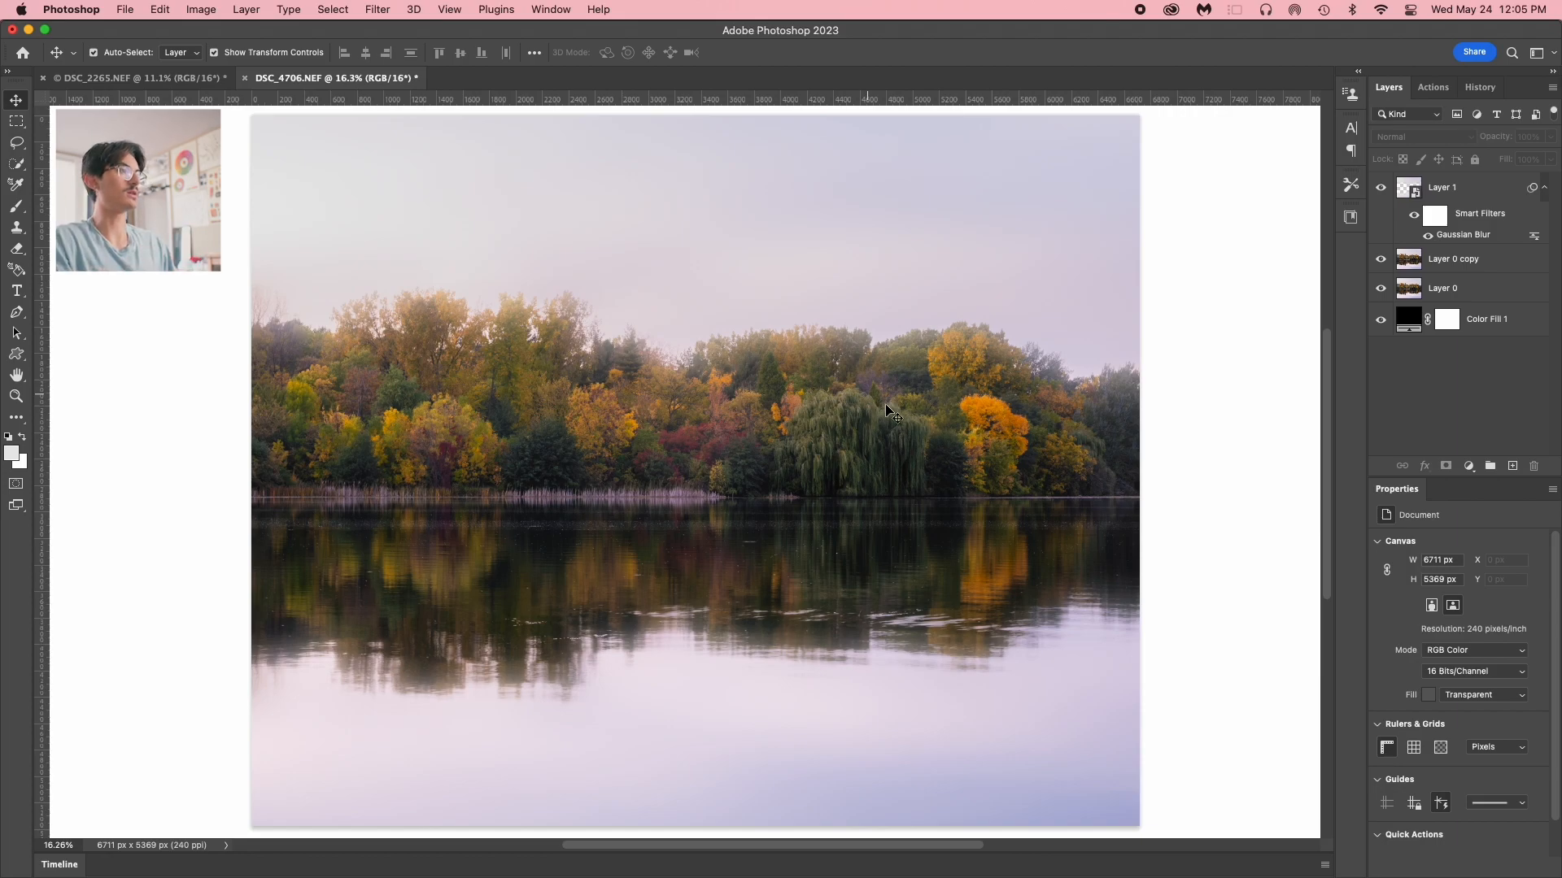
Reopen the Gaussian Blur smart filter on Layer 1 and fine-tune its radius
{"action": "double_click", "coordinate": [1452, 237]}
{"action": "mouse_move", "coordinate": [1096, 606]}
{"action": "left_mouse_down"}
{"action": "mouse_move", "coordinate": [979, 593]}
{"action": "mouse_move", "coordinate": [1085, 598]}
{"action": "left_mouse_up"}
{"action": "left_click", "coordinate": [1185, 379]}
Set the opacity of the blurred highlights layer, Layer 1, to 42%
{"action": "left_click", "coordinate": [1552, 138]}
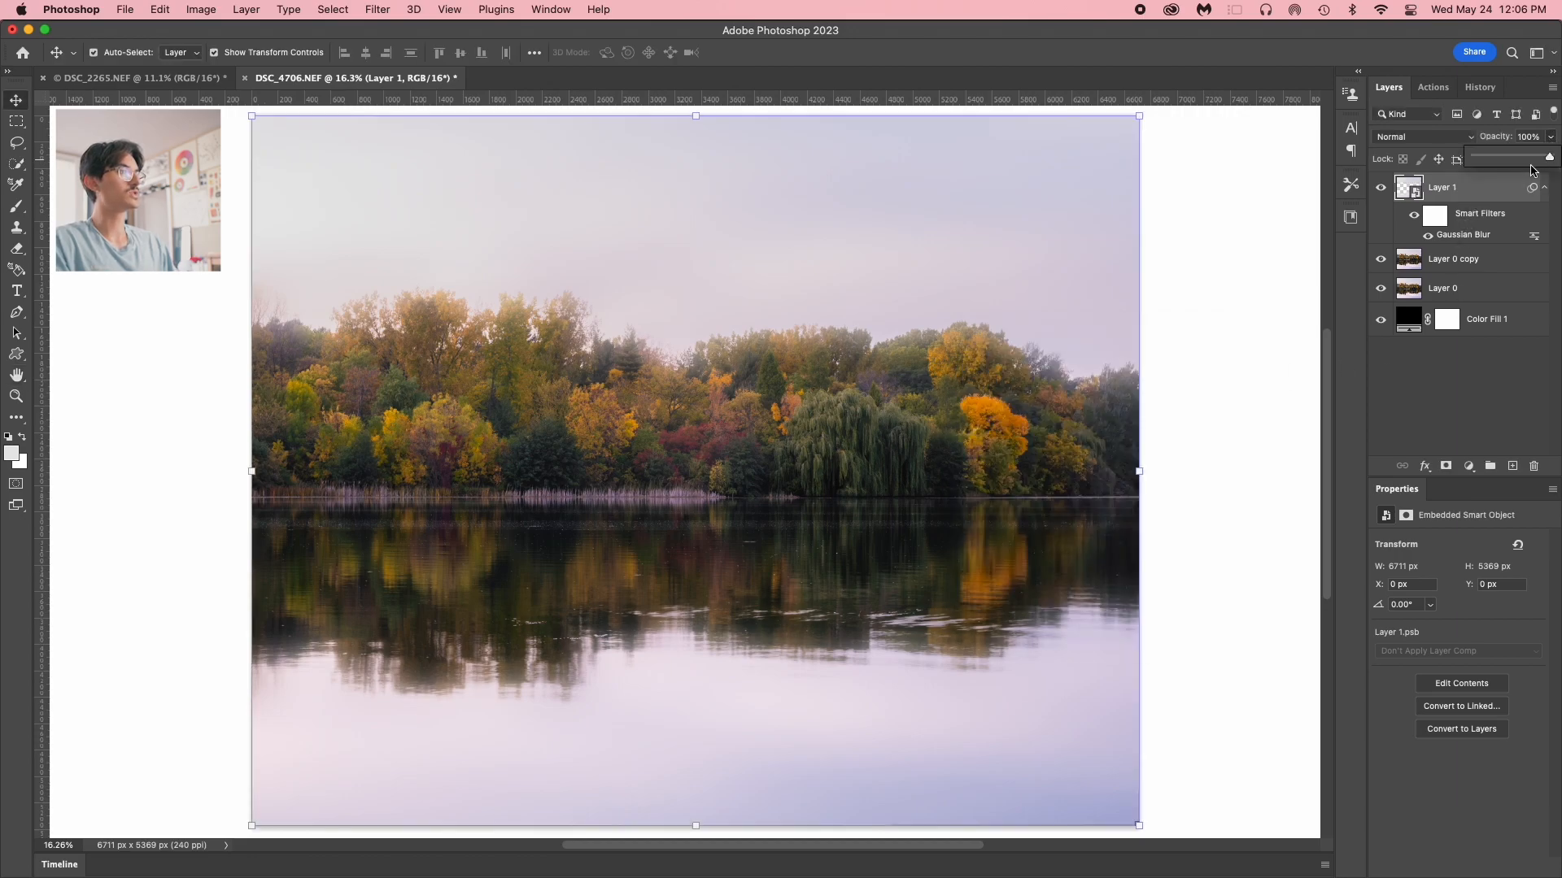
{"action": "left_click_drag", "start_coordinate": [1546, 158], "coordinate": [1505, 157]}
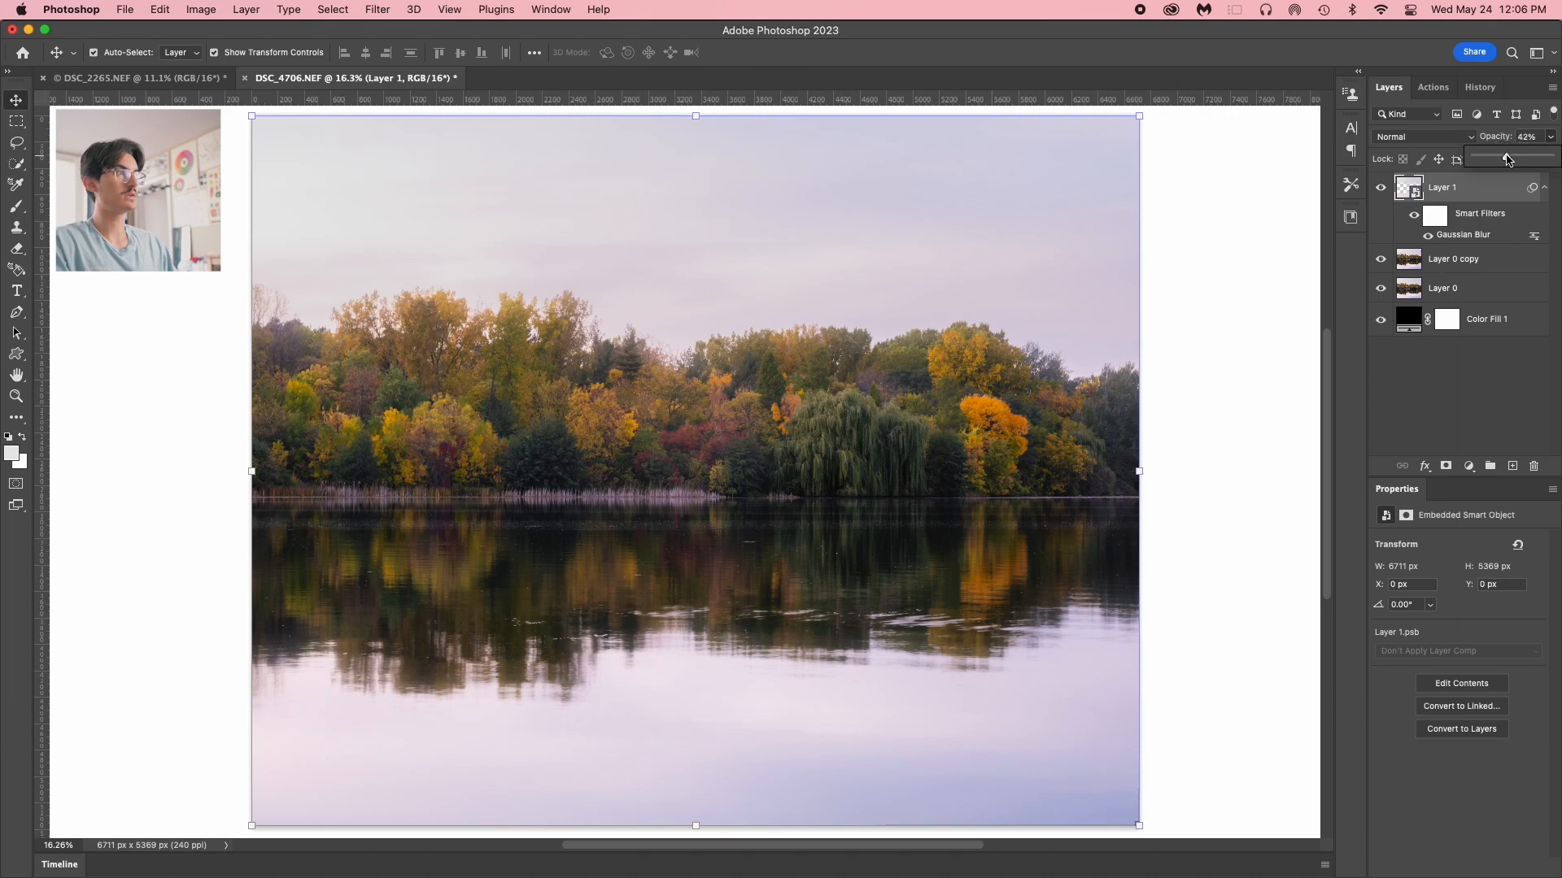
{"action": "left_click", "coordinate": [1502, 369]}
Toggle the visibility of Layer 1 repeatedly to compare the lake photo with and without the highlight glow
{"action": "left_click", "coordinate": [1386, 190]}
{"action": "left_click", "coordinate": [1386, 189]}
{"action": "left_click", "coordinate": [1386, 190]}
{"action": "left_click", "coordinate": [1386, 189]}
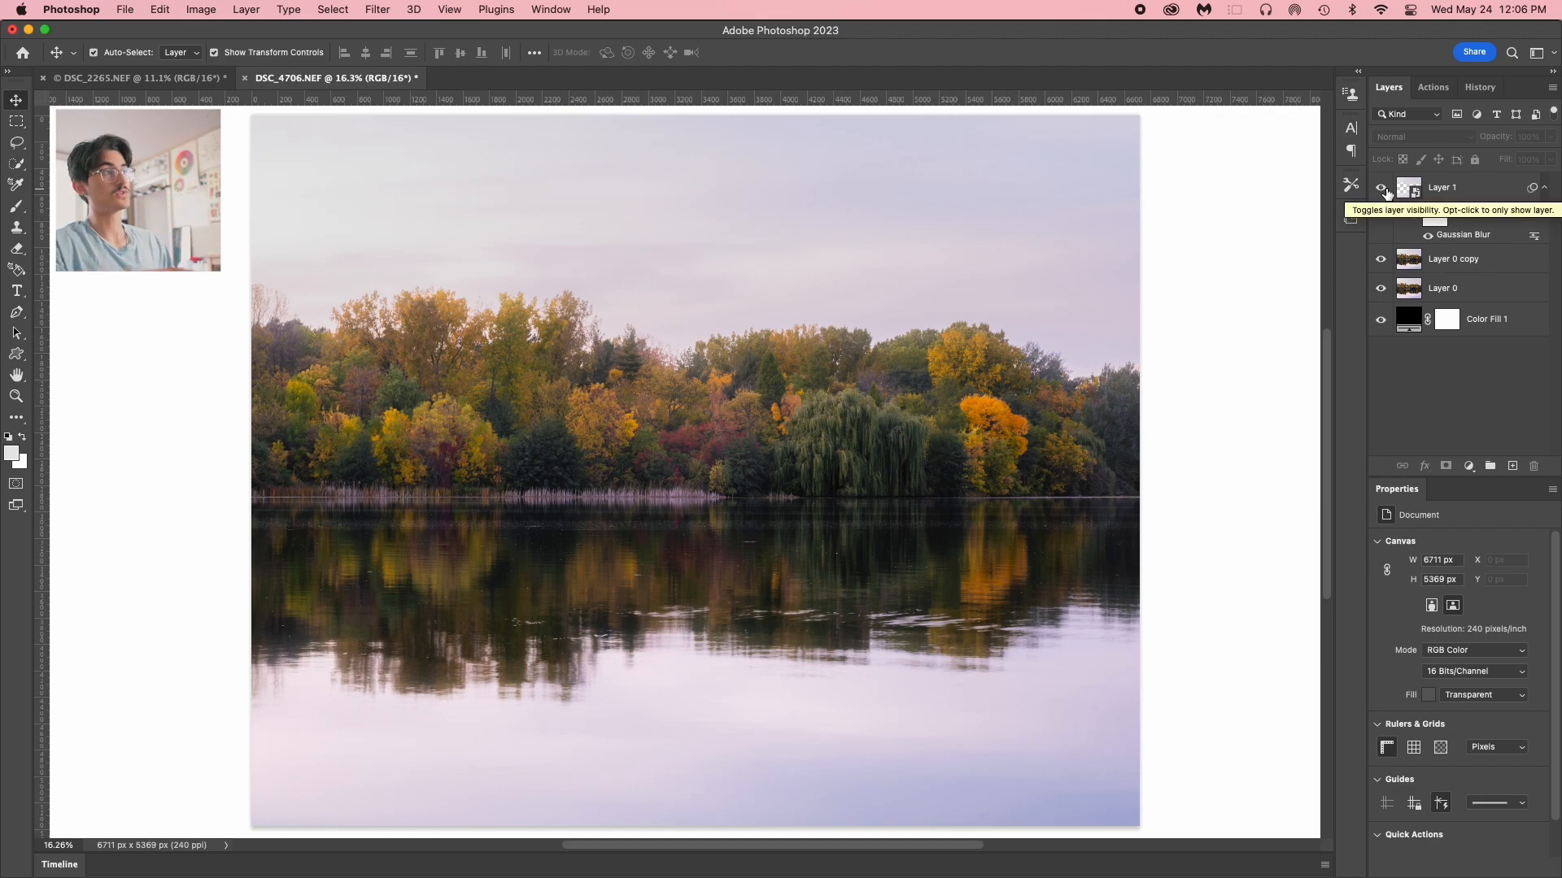
{"action": "left_click", "coordinate": [1384, 189]}
{"action": "left_click", "coordinate": [1382, 190]}
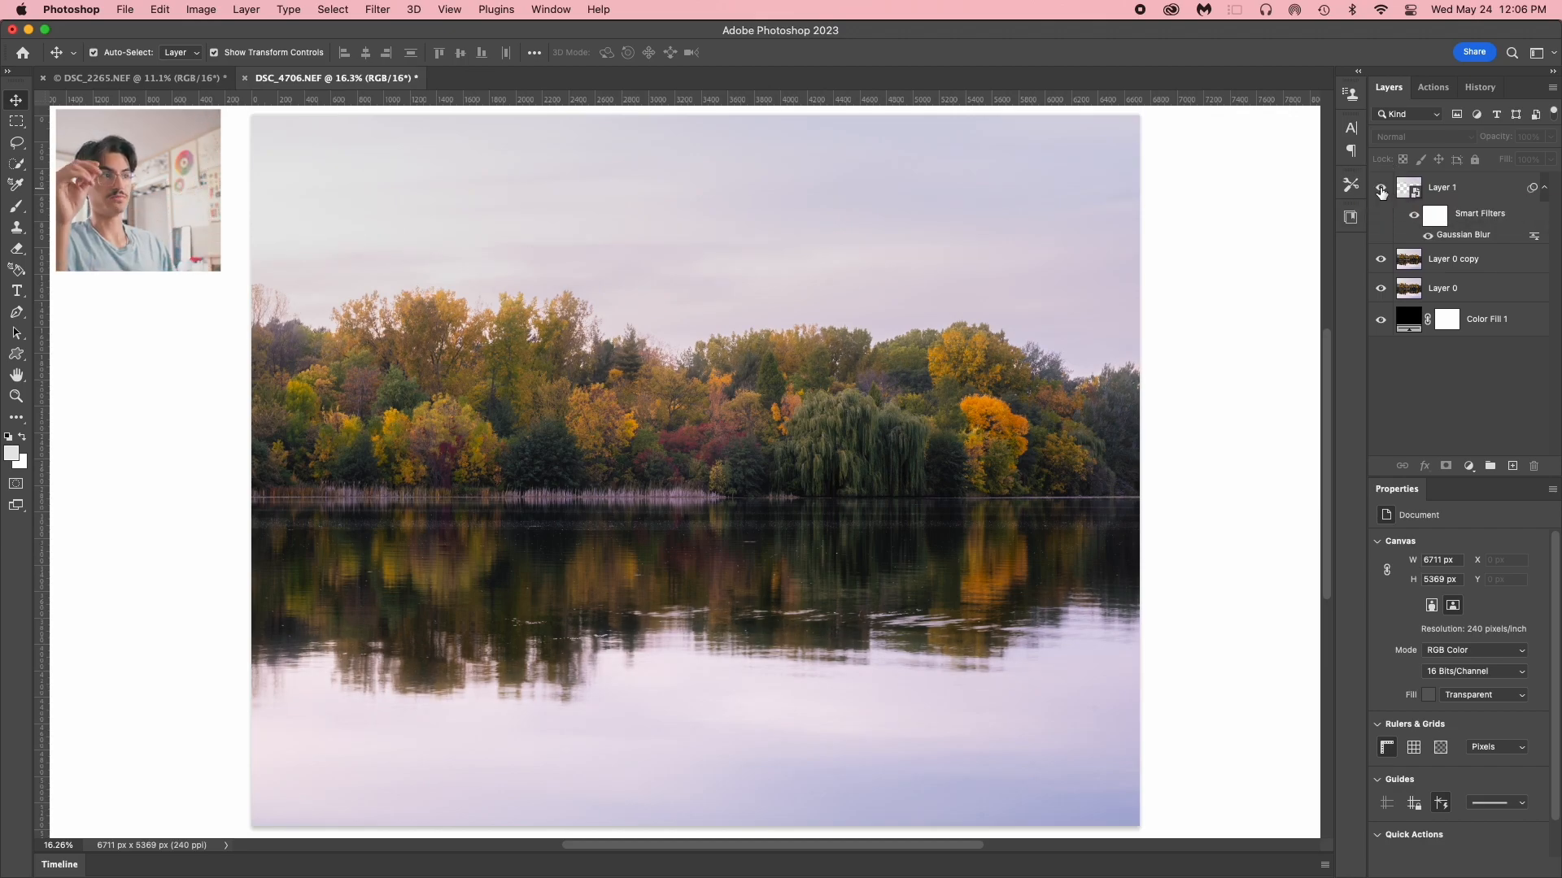